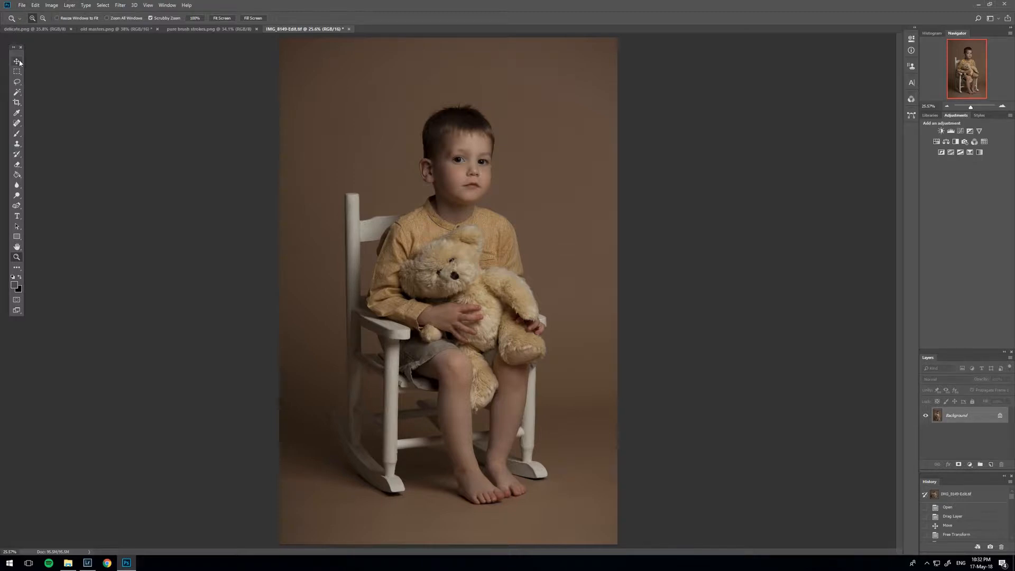
# Step: Review the open delicate.png, old masters.png and pure brush strokes.png textures alongside the portrait of the boy
pyautogui.click(18, 62)
pyautogui.click(34, 29)
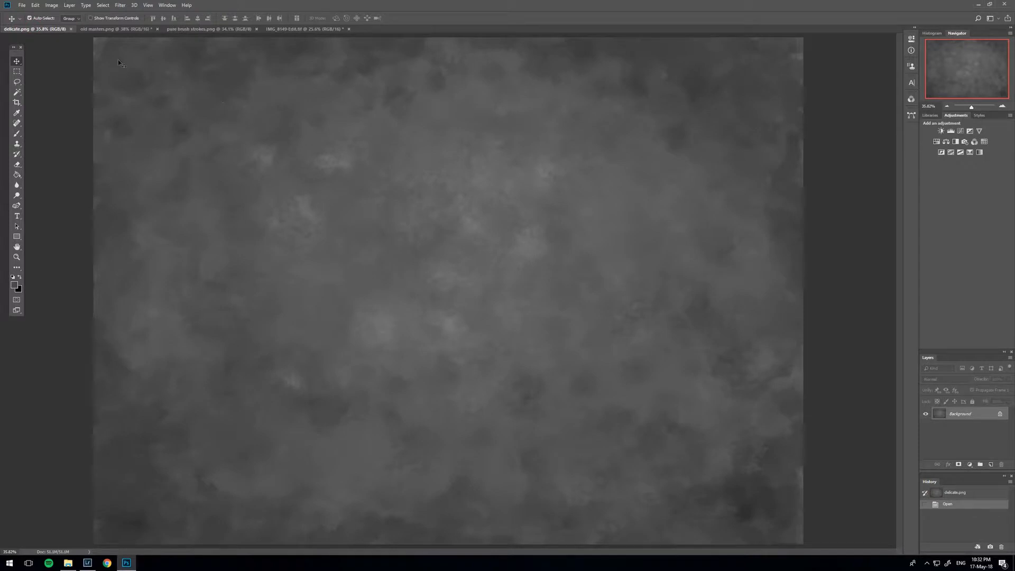
pyautogui.click(117, 30)
pyautogui.click(193, 29)
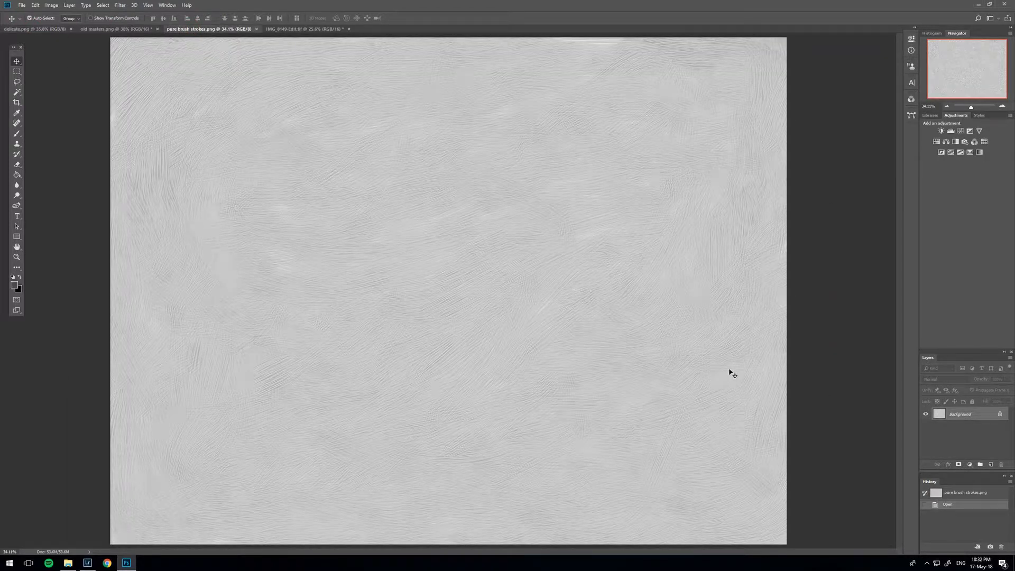
pyautogui.click(28, 30)
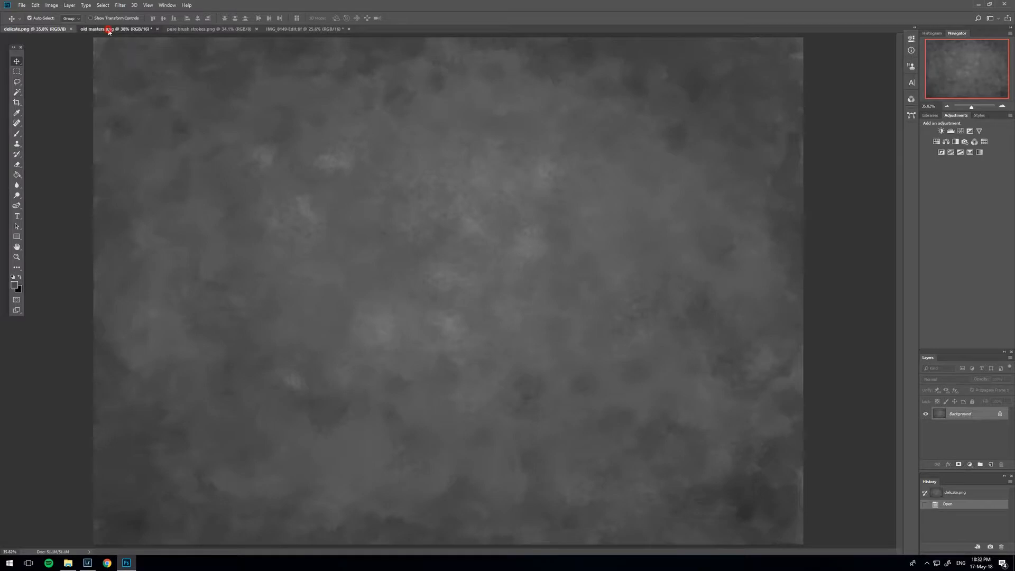
pyautogui.click(142, 29)
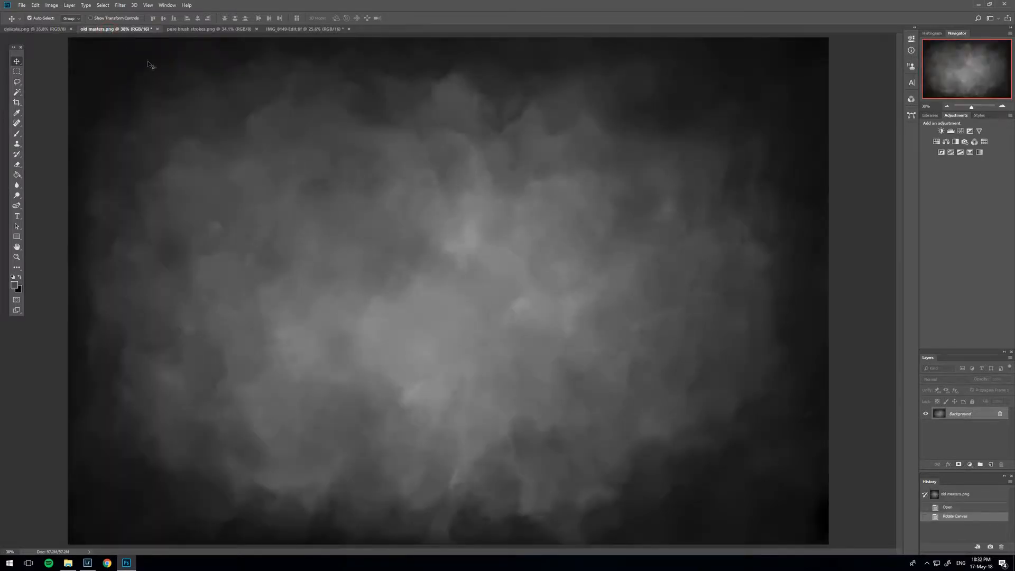
pyautogui.click(209, 29)
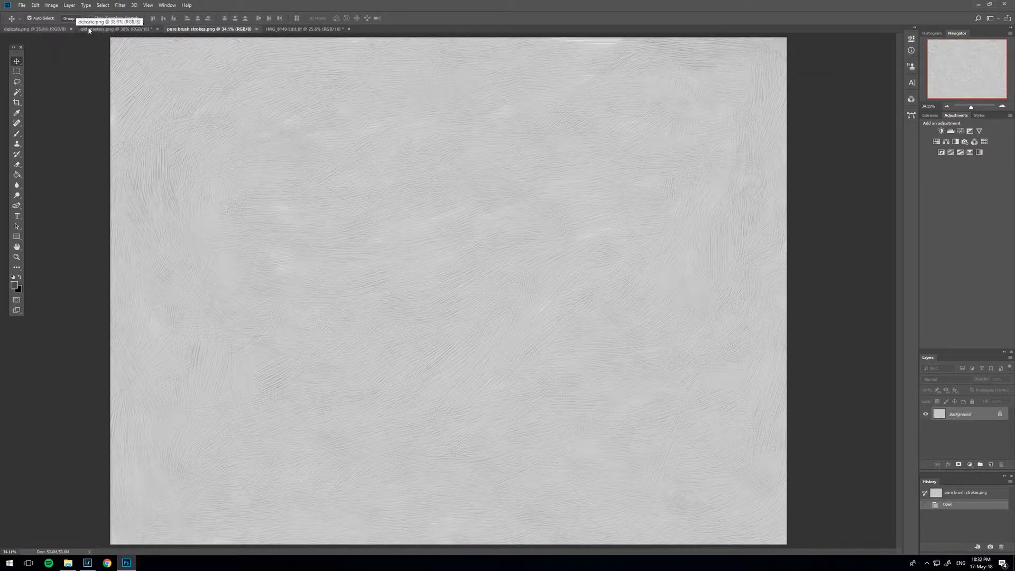
pyautogui.click(37, 30)
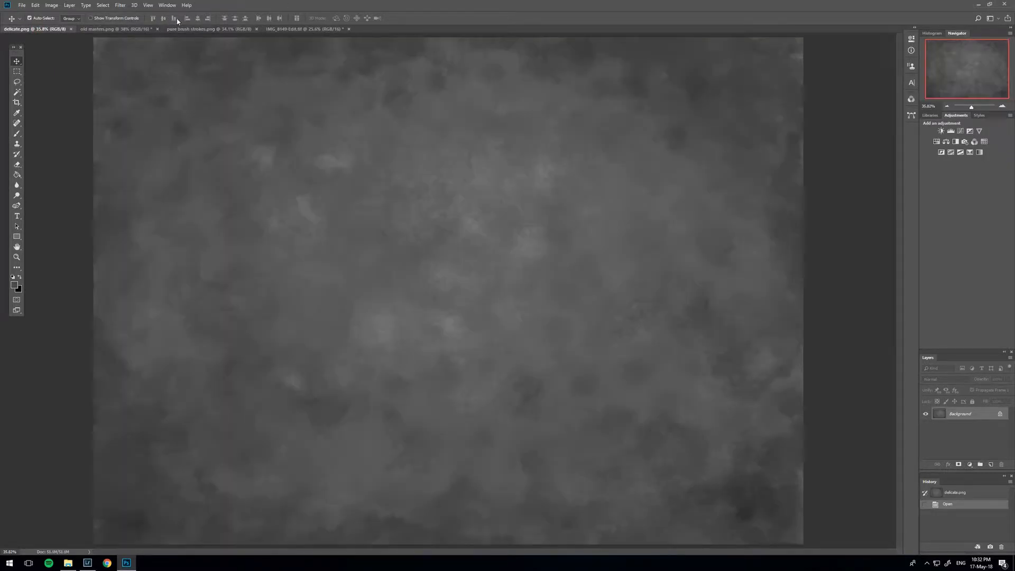
pyautogui.click(113, 29)
pyautogui.click(276, 30)
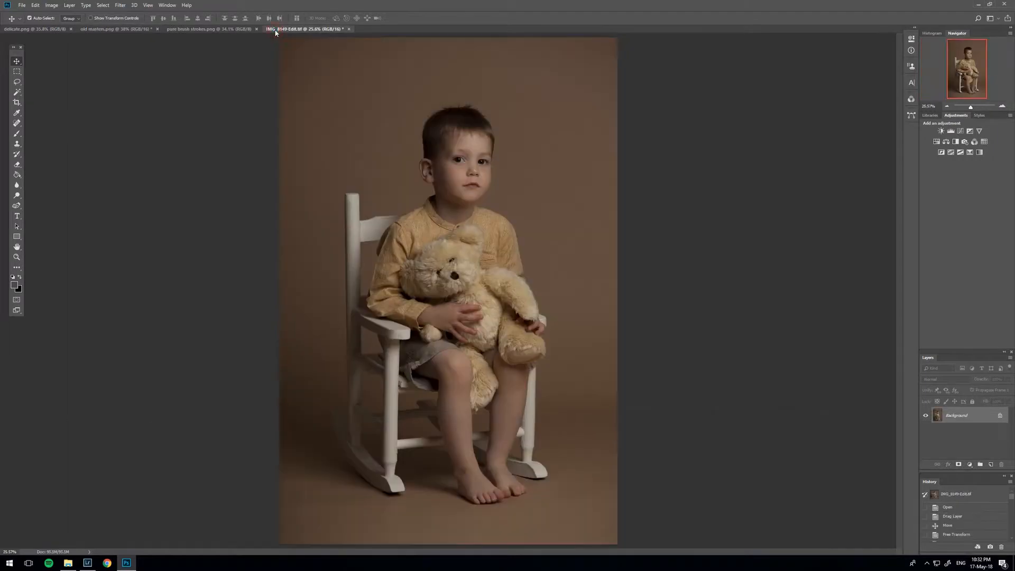
pyautogui.click(107, 30)
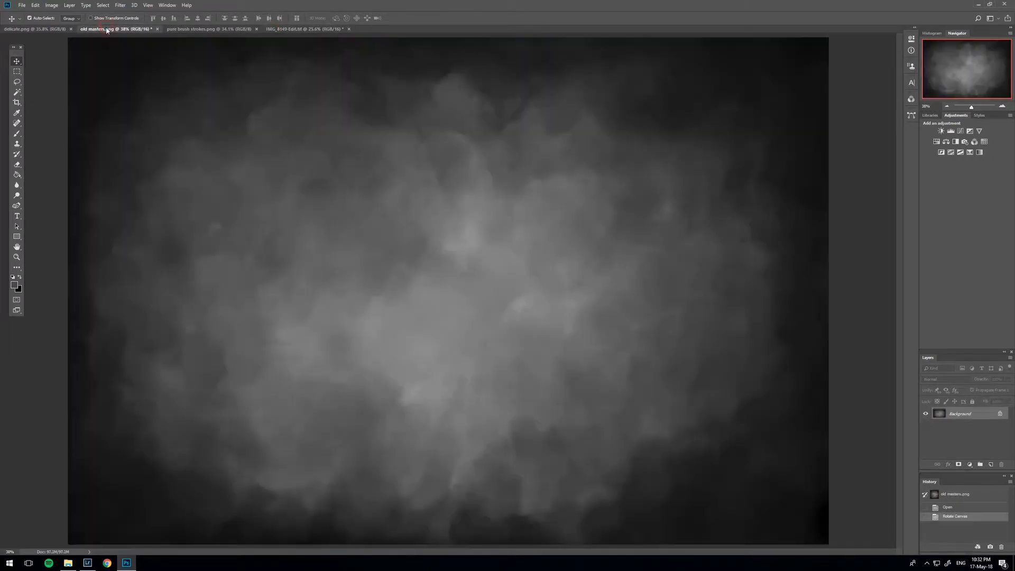
pyautogui.click(200, 30)
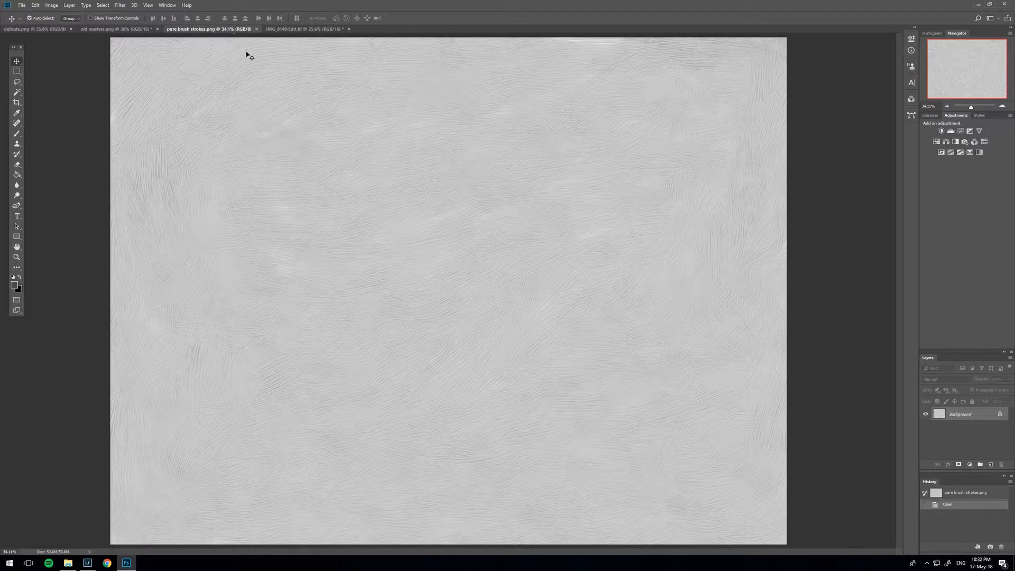
# Step: Copy the old masters.png texture into the portrait document as a new layer above the background
pyautogui.click(99, 29)
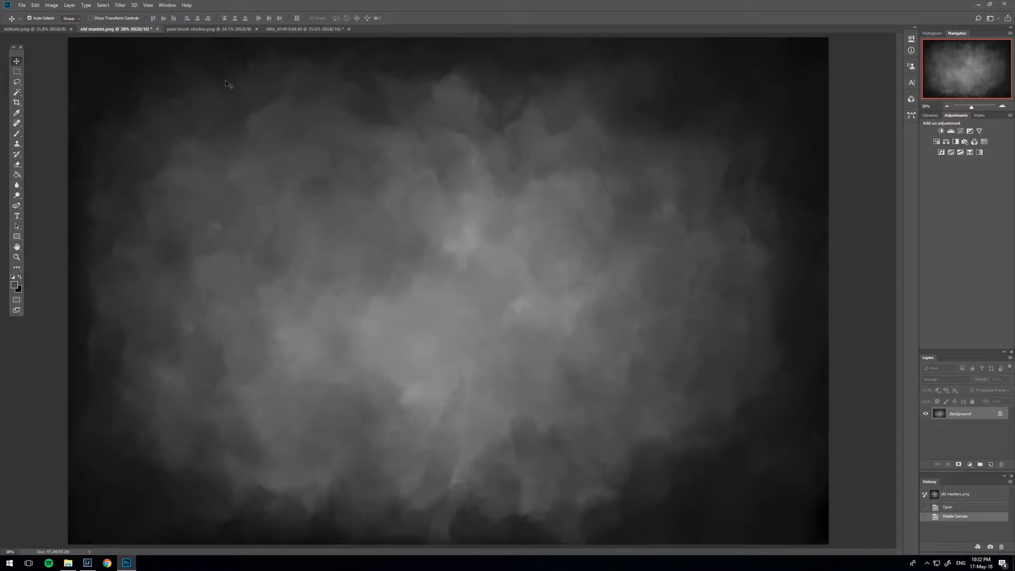
pyautogui.click(278, 31)
pyautogui.moveTo(278, 31); pyautogui.dragTo(421, 254)
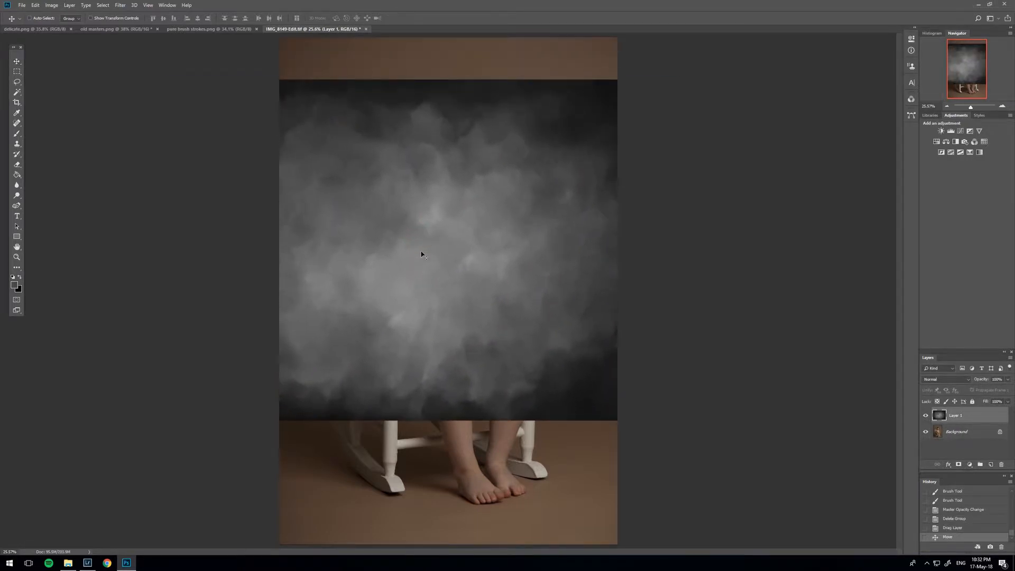
# Step: Rotate the old masters texture layer 90 degrees, then reposition and enlarge it to cover the whole portrait canvas
pyautogui.hotkey('ctrl', 't')
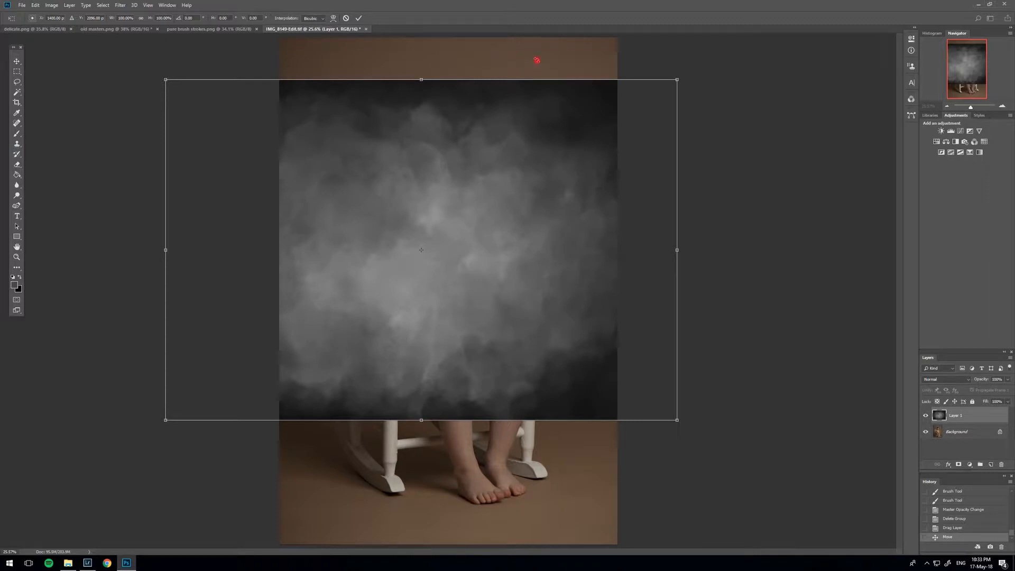
pyautogui.moveTo(534, 59); pyautogui.dragTo(547, 319)
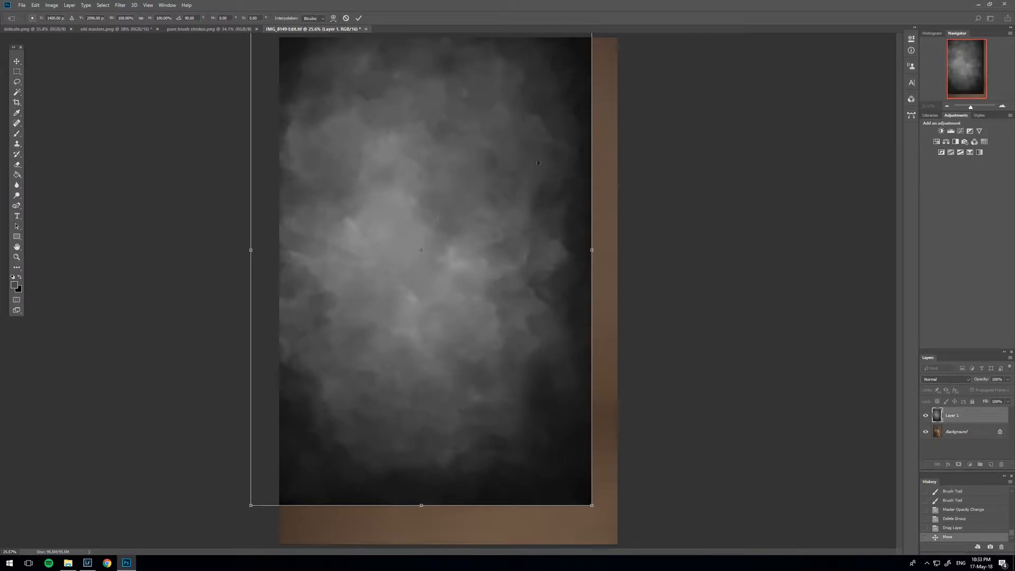
pyautogui.moveTo(492, 118); pyautogui.dragTo(515, 157)
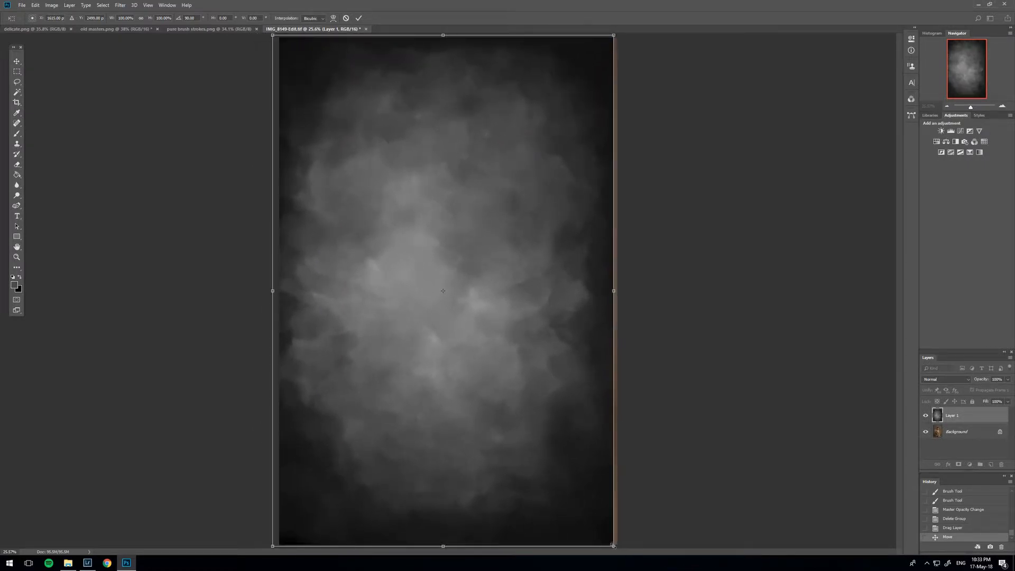
pyautogui.moveTo(613, 545); pyautogui.dragTo(621, 548)
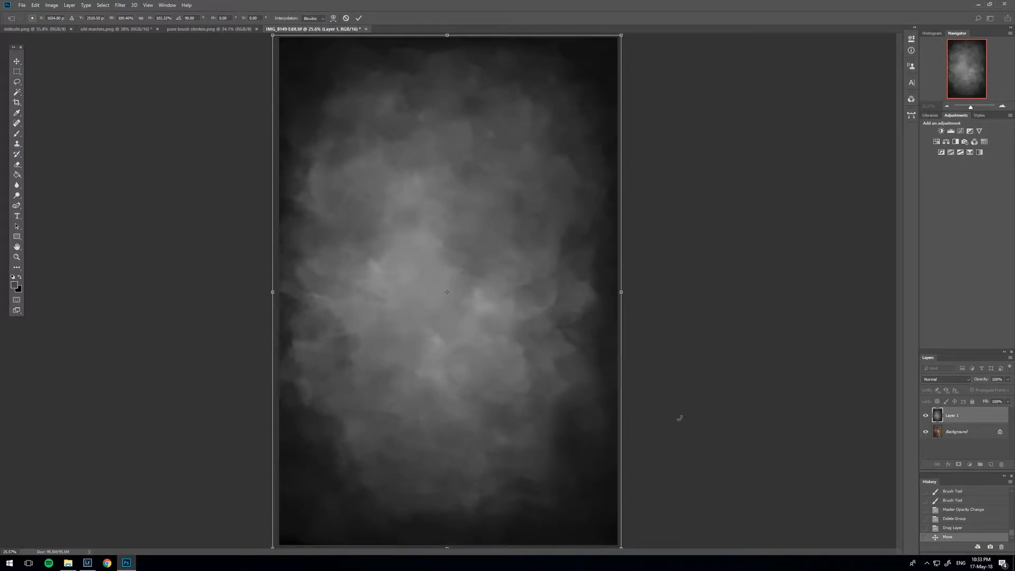
pyautogui.press('Return')
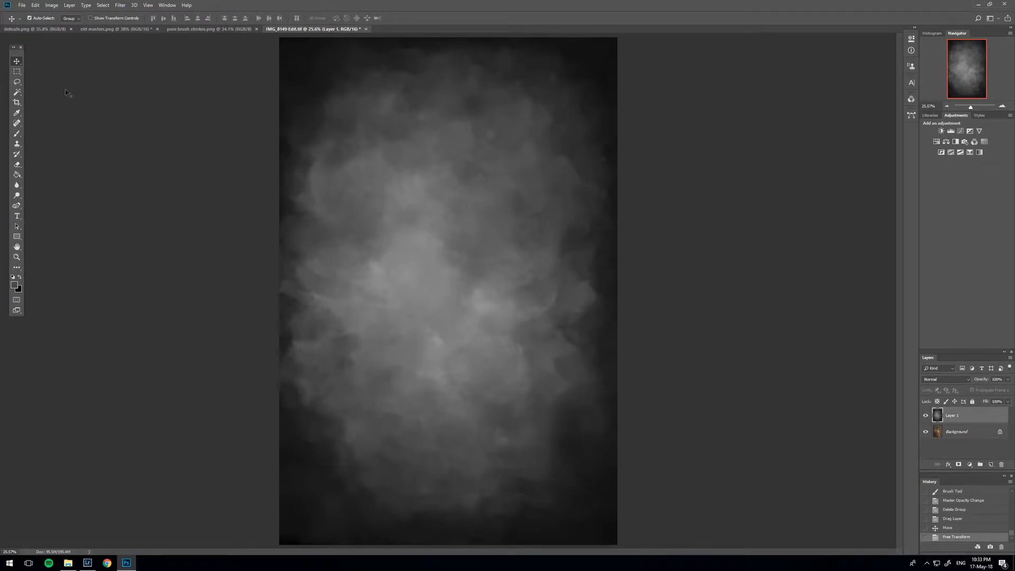
# Step: Rotate the pure brush strokes.png image 90° clockwise
pyautogui.click(170, 30)
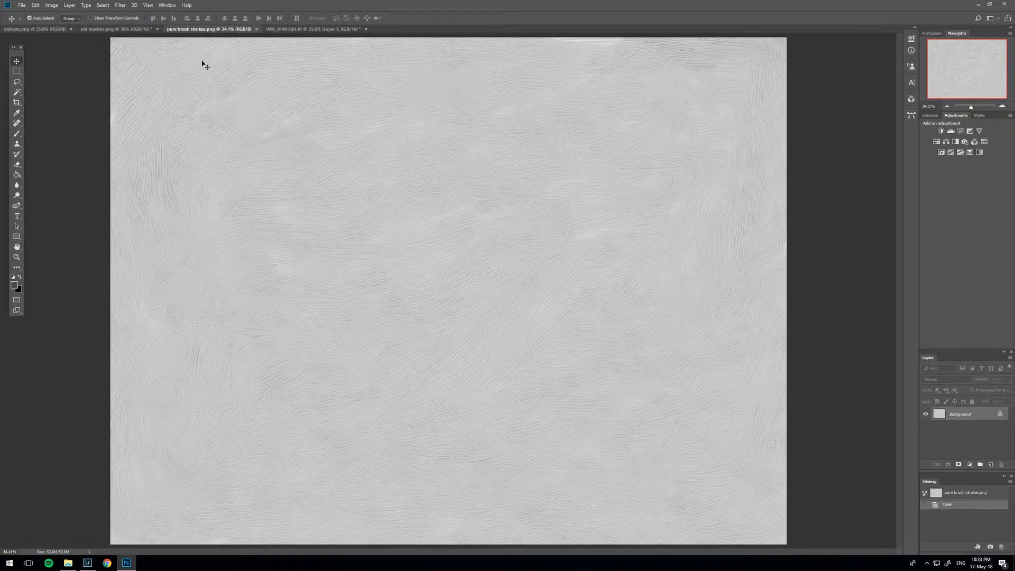
pyautogui.click(52, 5)
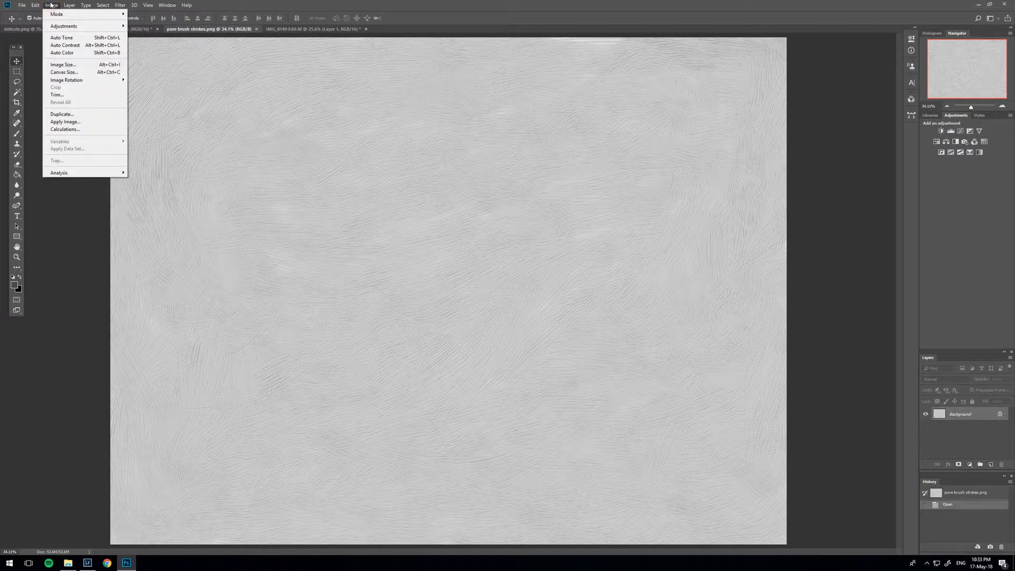
pyautogui.moveTo(83, 81)
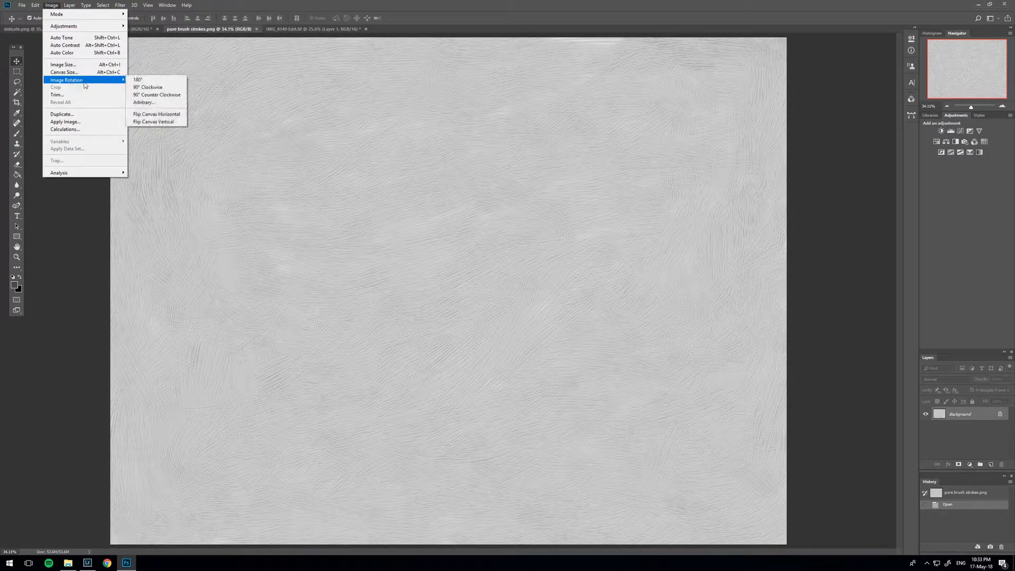
pyautogui.click(167, 88)
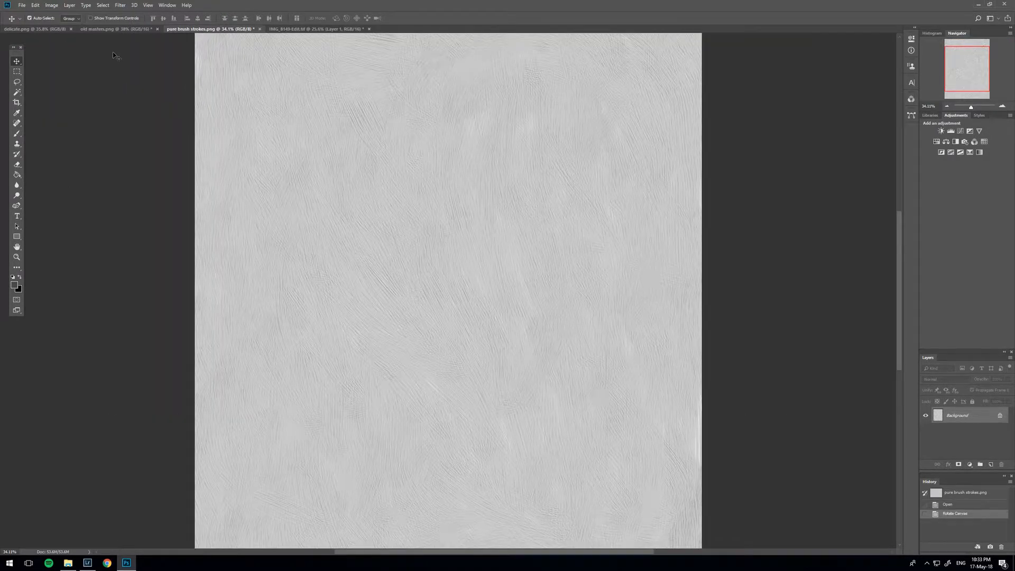
# Step: Copy the brush strokes texture into the portrait as the uppermost layer and stretch it to cover the canvas
pyautogui.click(290, 29)
pyautogui.moveTo(290, 56)
pyautogui.mouseDown()
pyautogui.moveTo(410, 220)
pyautogui.moveTo(438, 303)
pyautogui.moveTo(435, 287)
pyautogui.mouseUp()
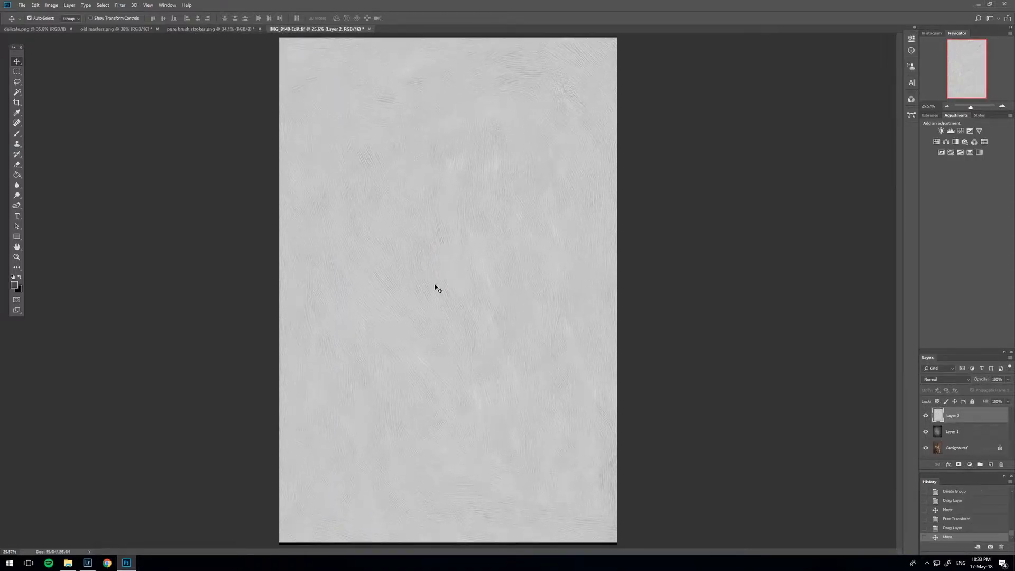
pyautogui.hotkey('ctrl', 't')
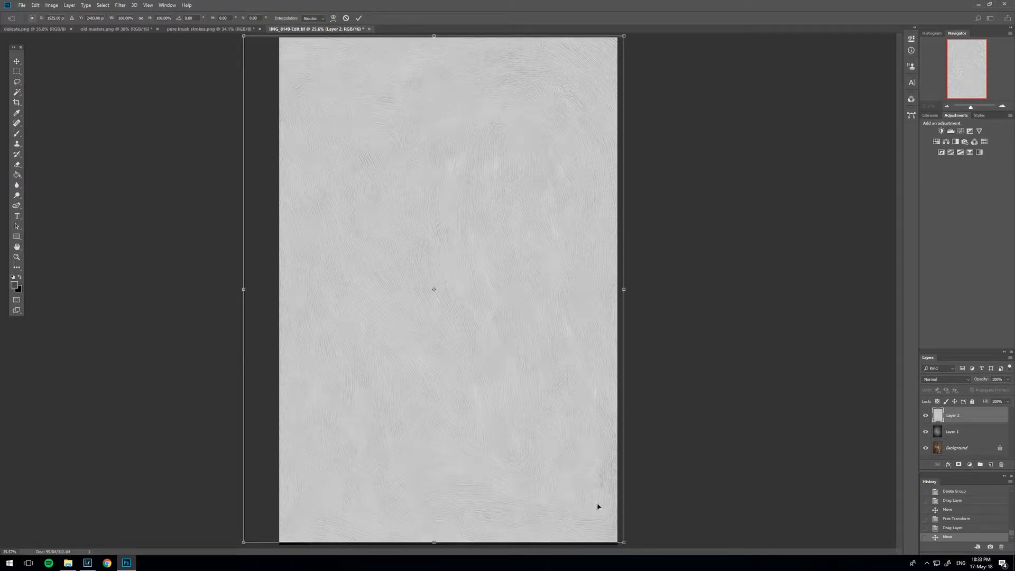
pyautogui.moveTo(624, 541); pyautogui.dragTo(626, 548)
pyautogui.press('Return')
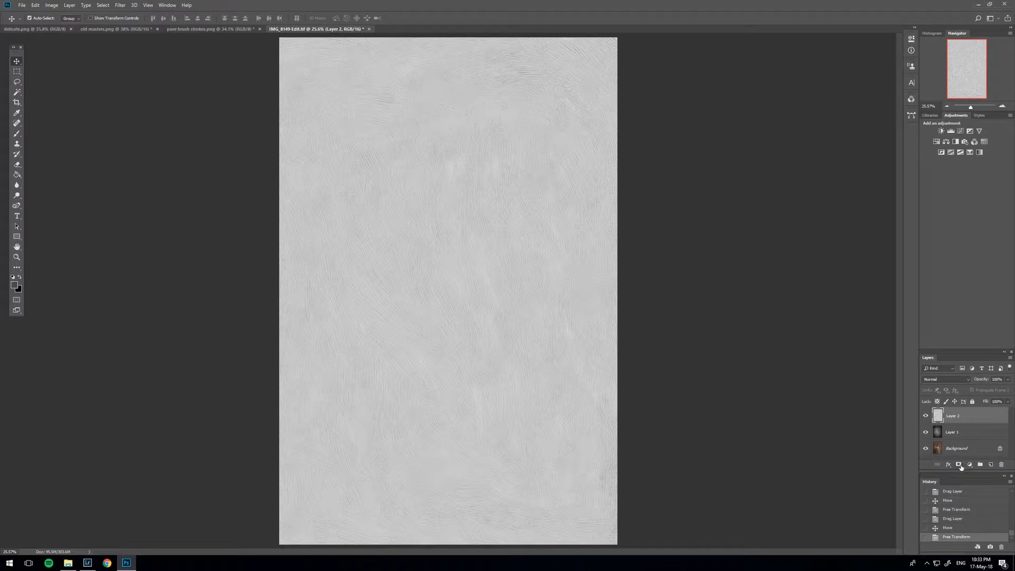
# Step: Group the two texture layers using the default name, Pass Through mode and 100% opacity
pyautogui.keyDown('ctrl'); pyautogui.click(964, 431); pyautogui.keyUp('ctrl')
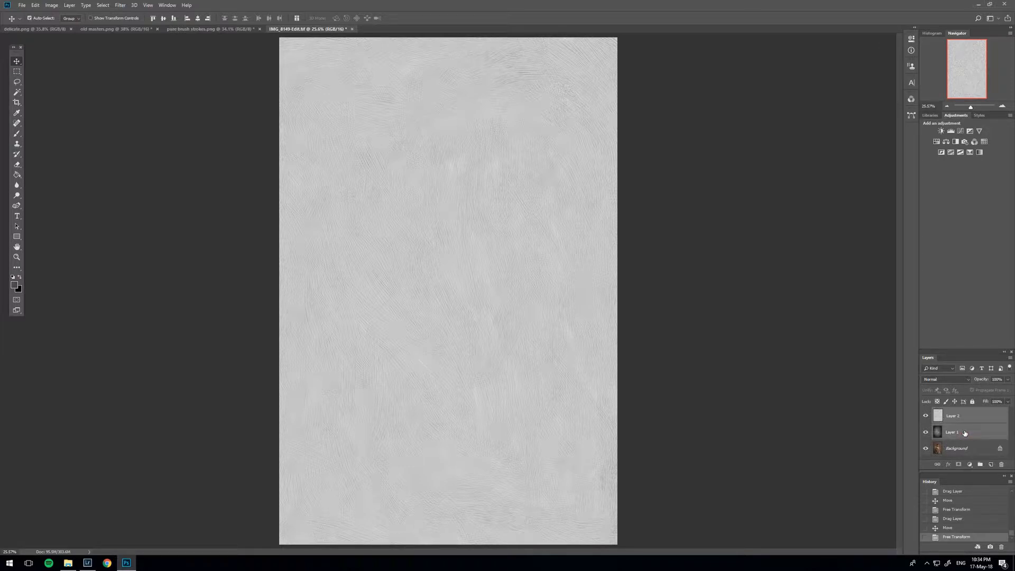
pyautogui.rightClick(965, 433)
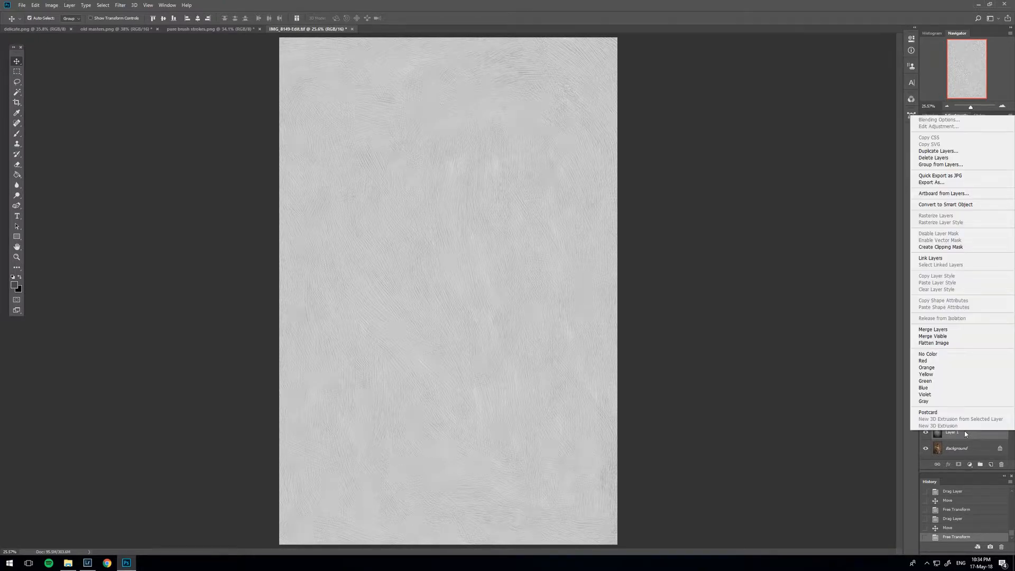
pyautogui.click(925, 168)
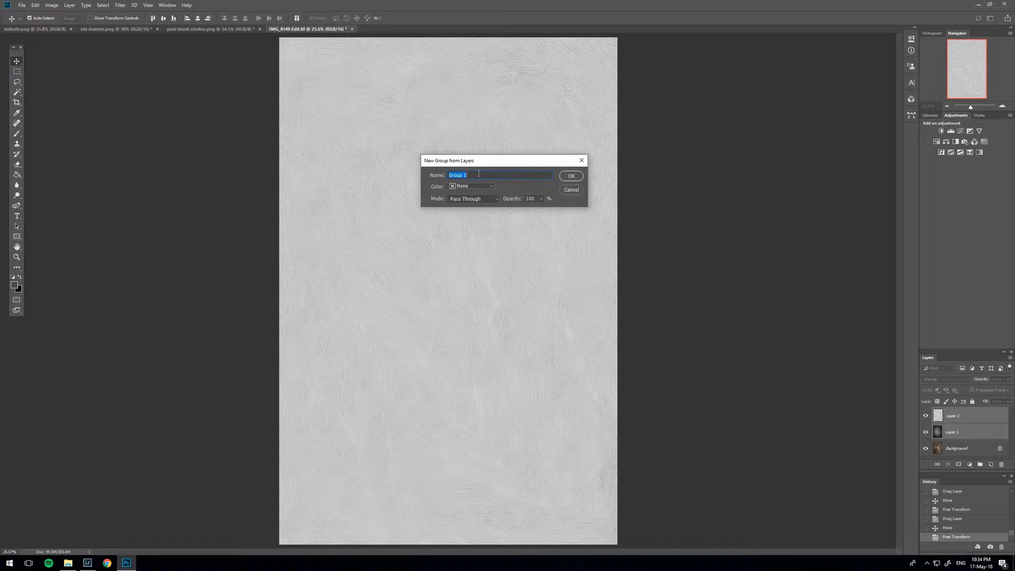
pyautogui.click(573, 180)
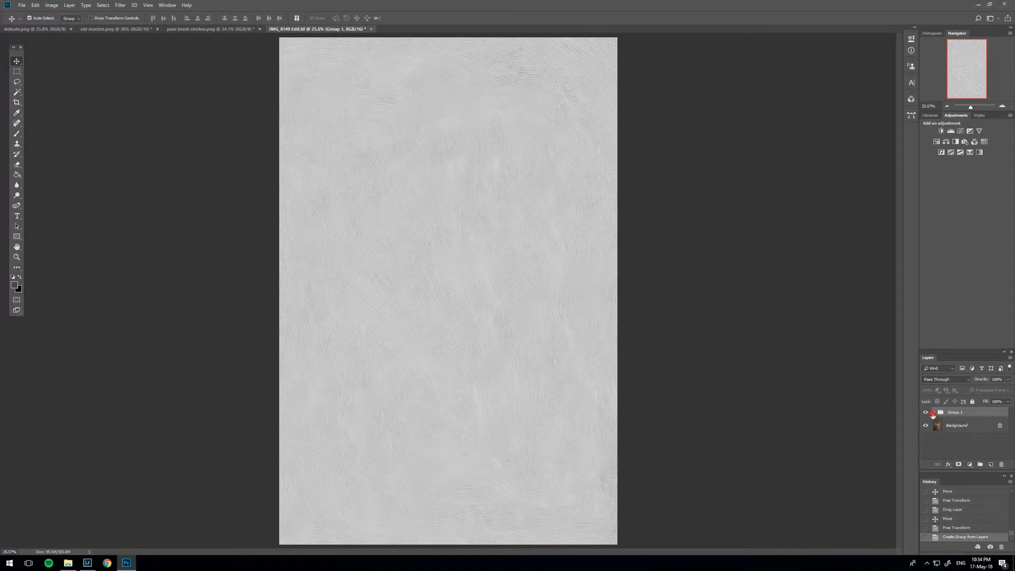
# Step: Set the blend mode of both texture layers inside the group to Soft Light
pyautogui.click(934, 413)
pyautogui.click(934, 413)
pyautogui.click(934, 413)
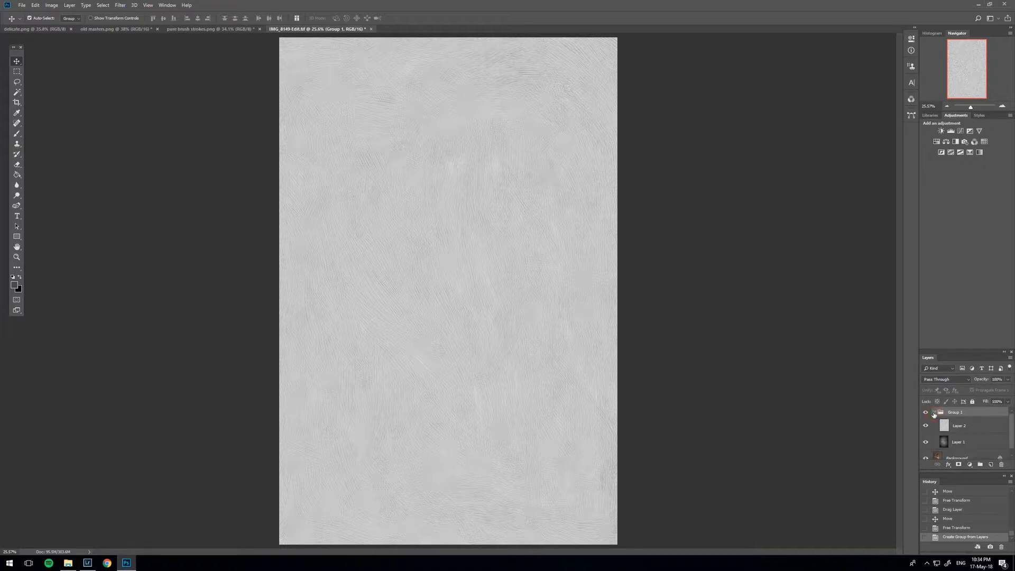
pyautogui.click(976, 426)
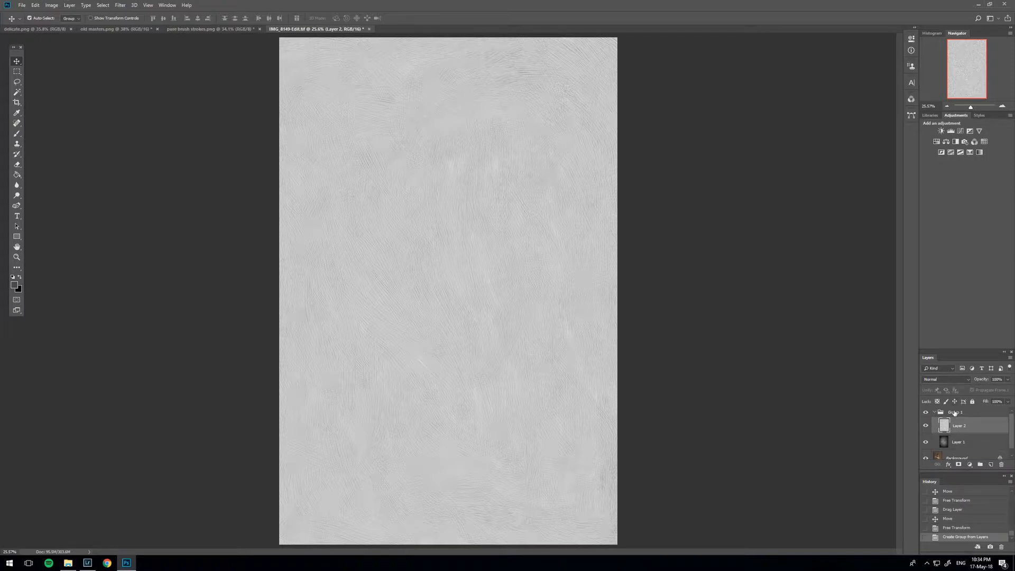
pyautogui.click(947, 379)
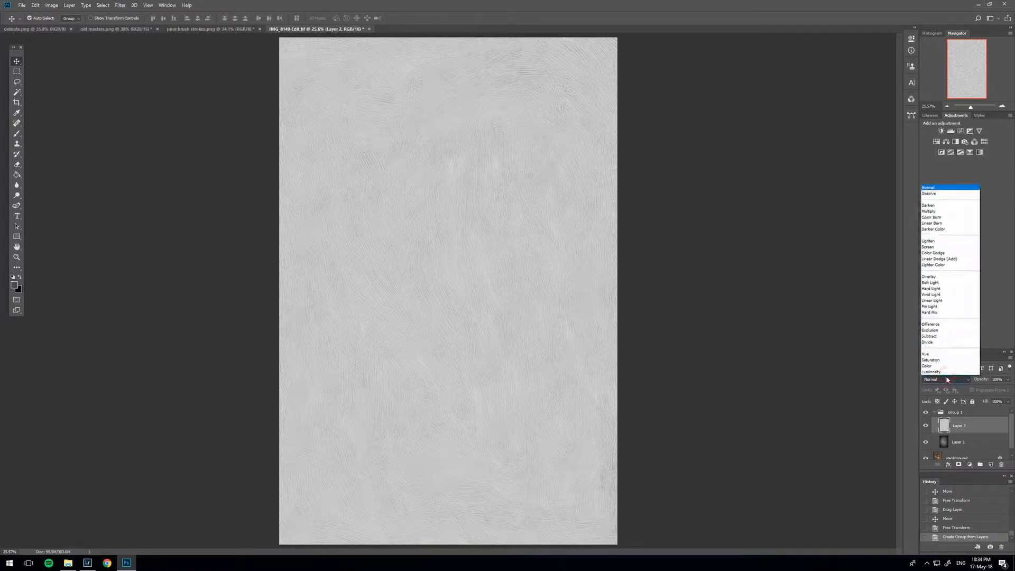
pyautogui.click(938, 283)
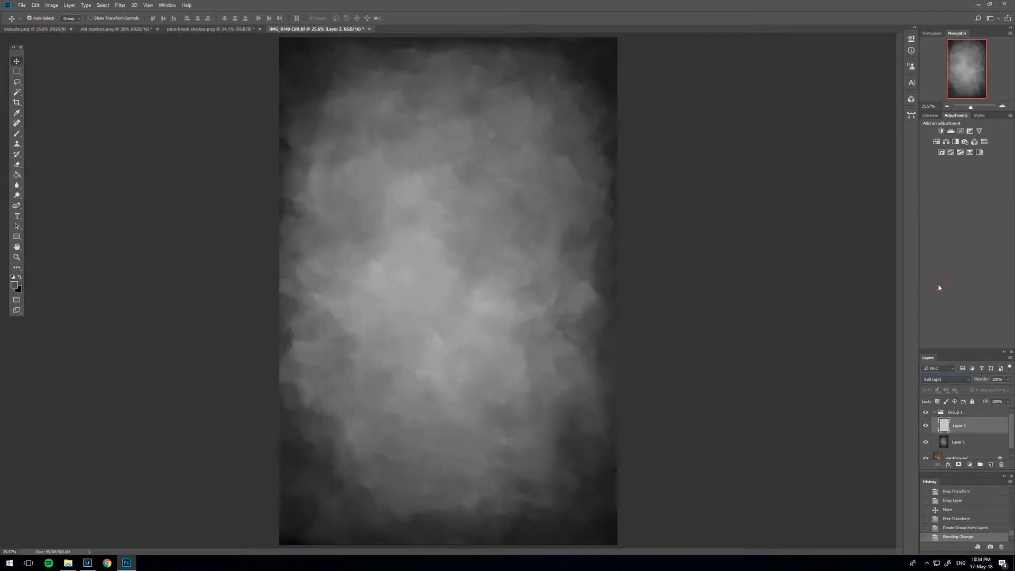
pyautogui.click(960, 446)
pyautogui.click(946, 379)
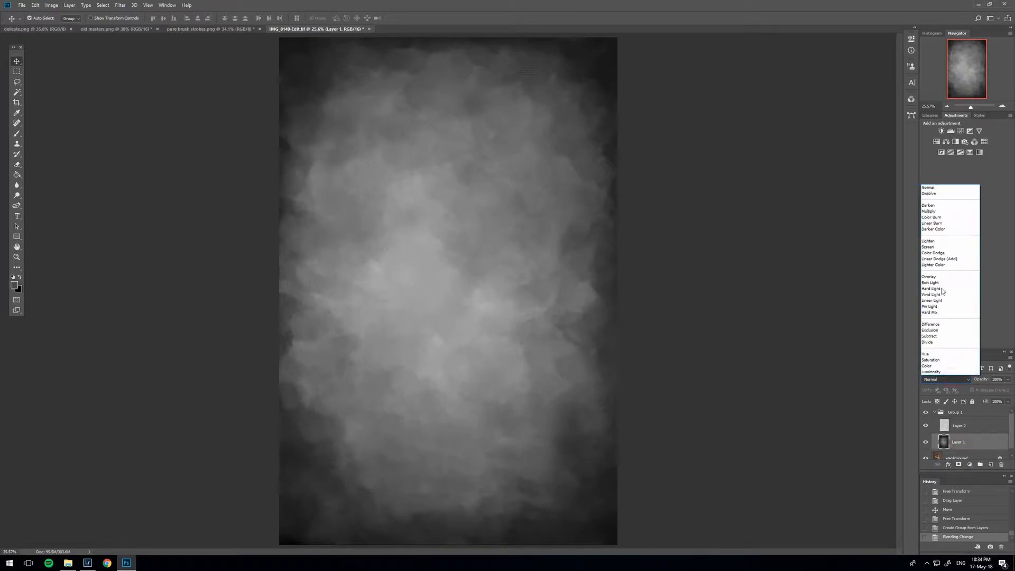
pyautogui.click(940, 283)
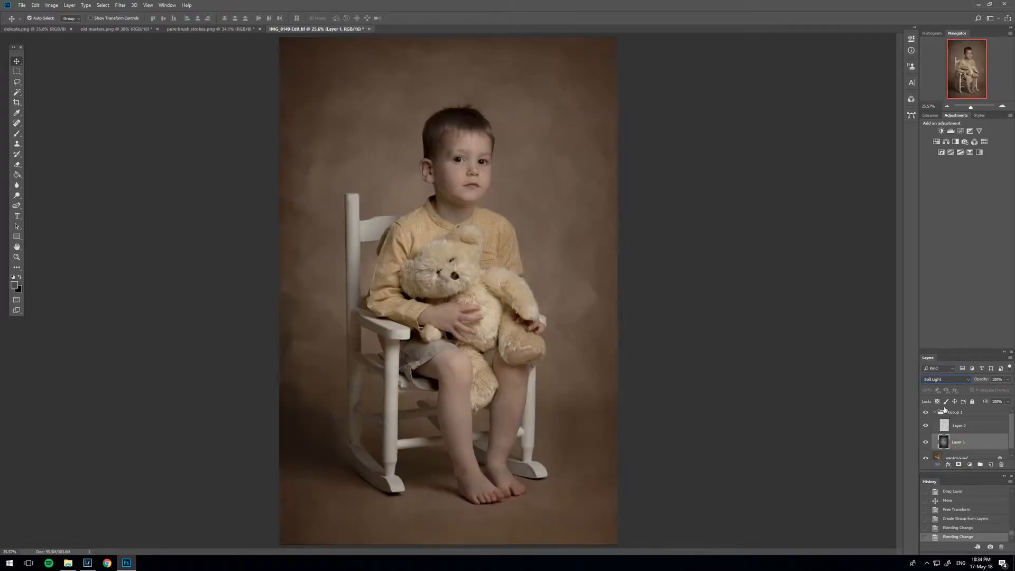
# Step: Try the Multiply blend mode on the brush strokes texture layer, and return the layer to Soft Light
pyautogui.click(951, 427)
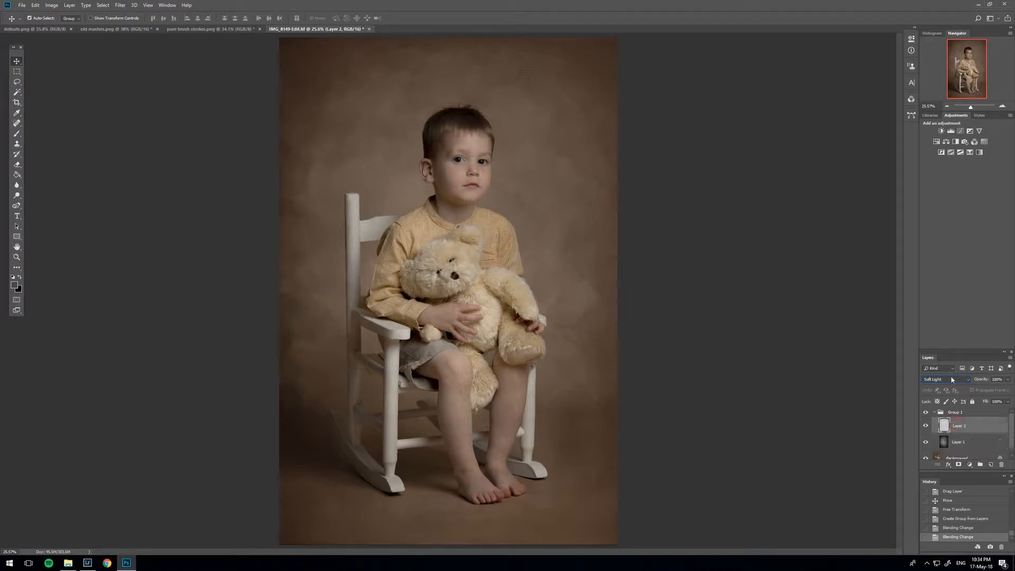
pyautogui.click(951, 379)
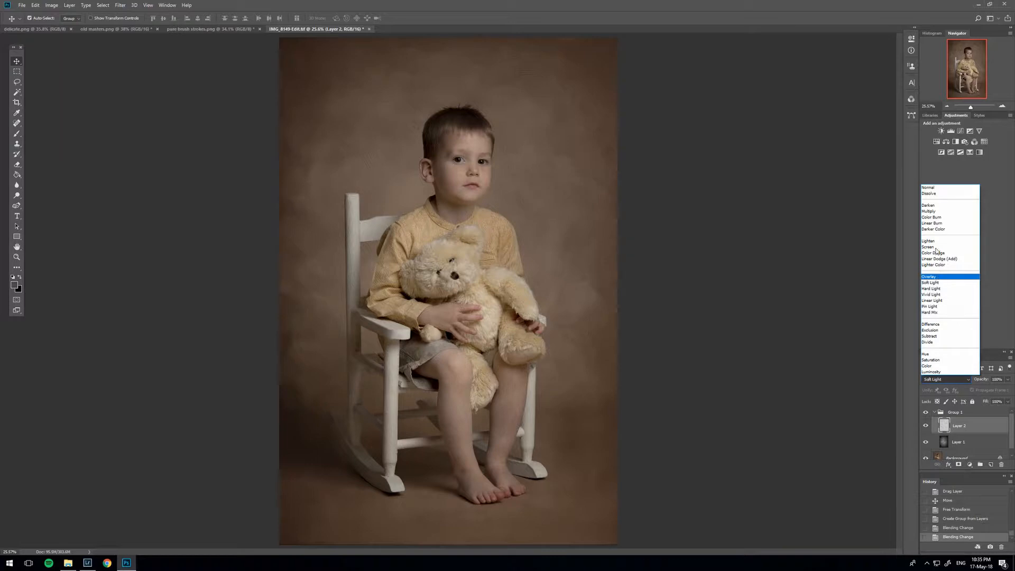
pyautogui.click(932, 211)
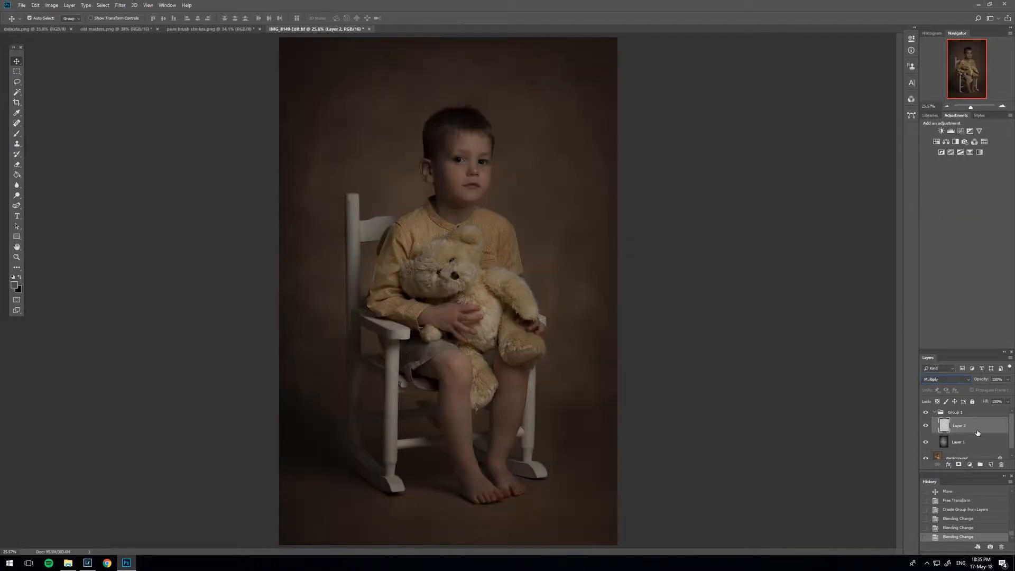
pyautogui.click(940, 381)
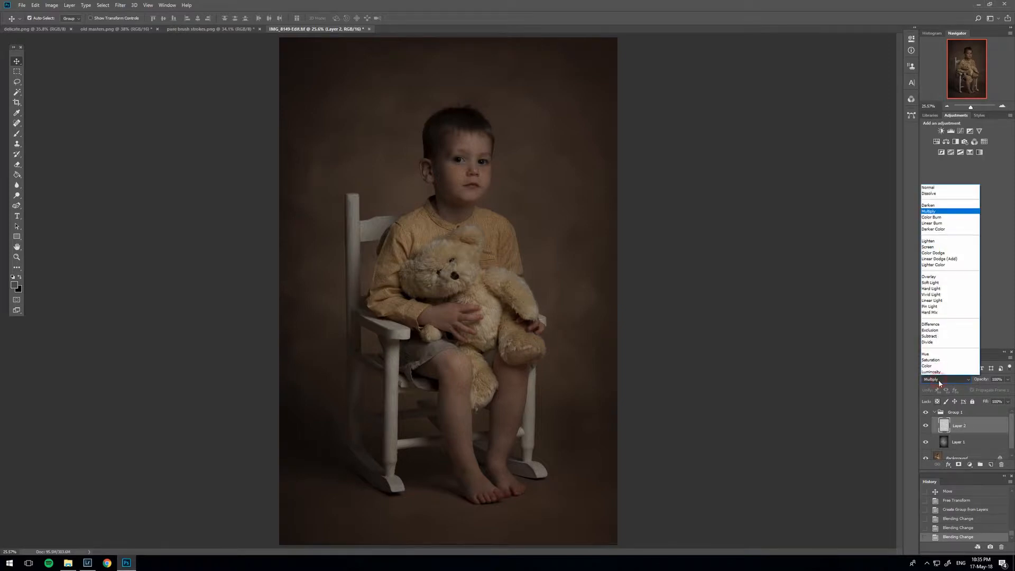
pyautogui.click(933, 282)
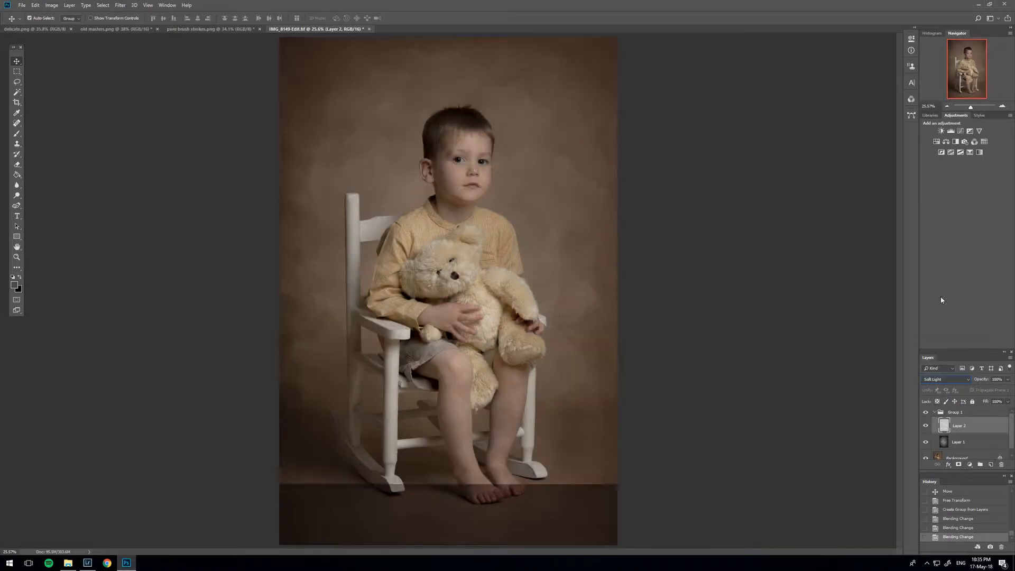
# Step: Reduce the brush strokes texture layer's opacity to about 50%, judging the texture close up on the backdrop beside the boy's head
pyautogui.click(17, 257)
pyautogui.click(511, 134)
pyautogui.click(512, 134)
pyautogui.click(511, 135)
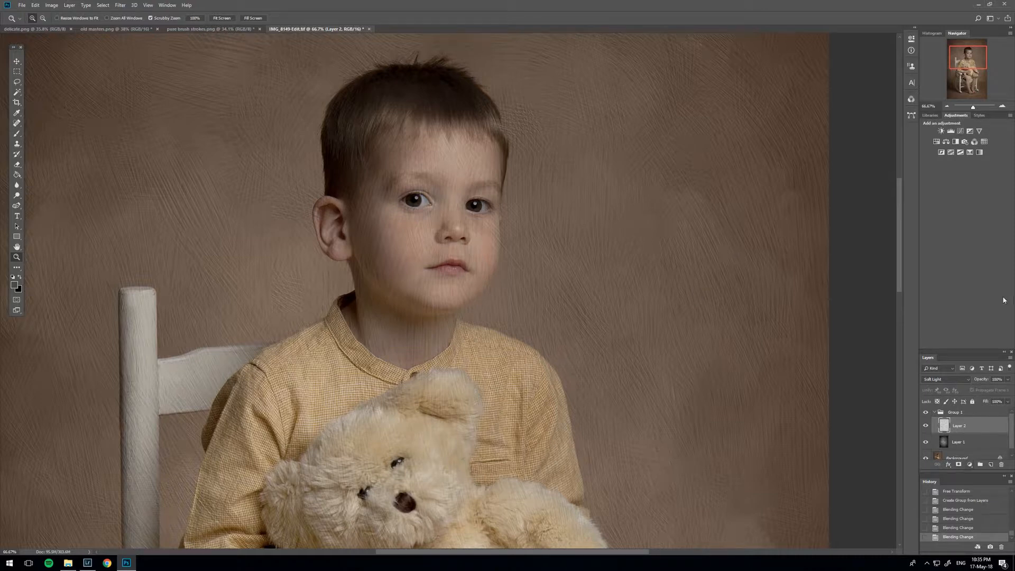
pyautogui.click(1008, 379)
pyautogui.moveTo(1001, 390); pyautogui.dragTo(992, 390)
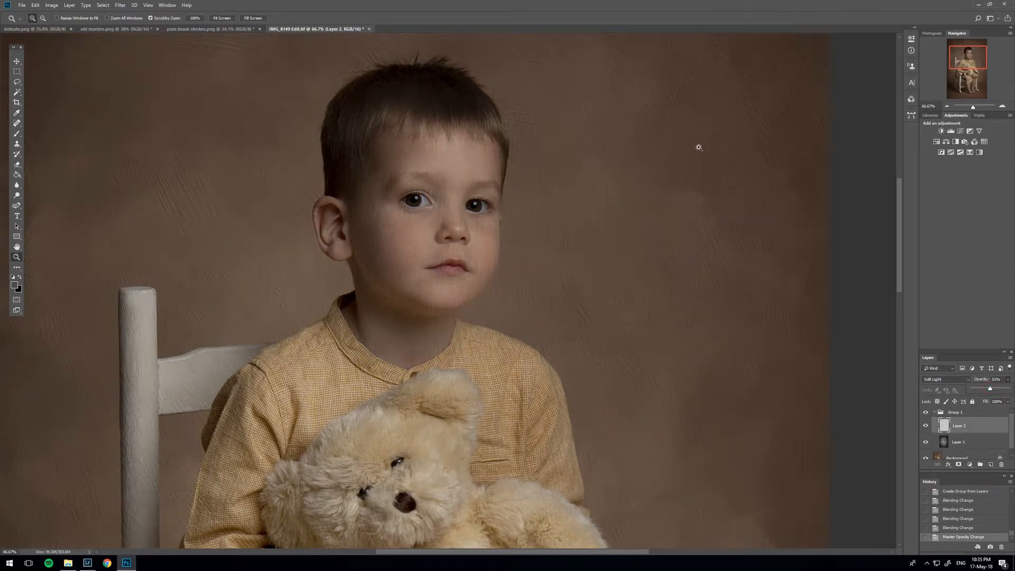
# Step: Compare the portrait with the texture group hidden and shown, examining the backdrop, the floor, the head area and the whole image
pyautogui.click(710, 471)
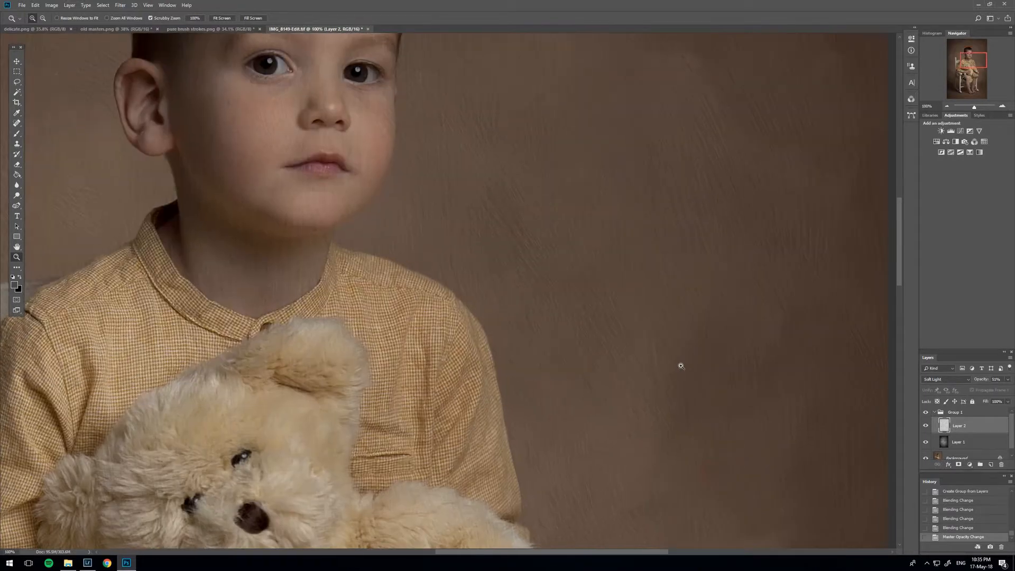
pyautogui.hotkey('ctrl', '0')
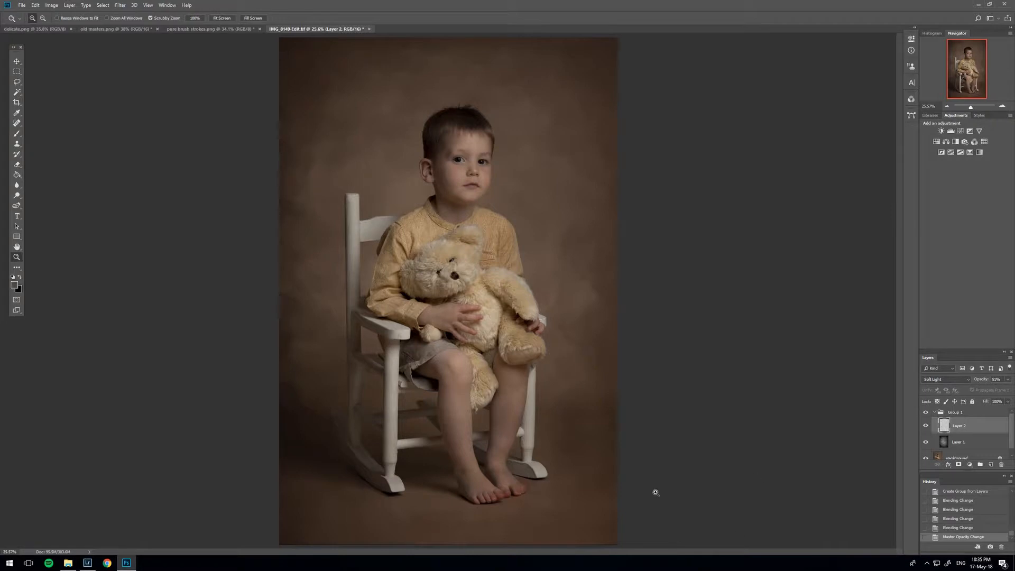
pyautogui.moveTo(358, 514); pyautogui.dragTo(357, 514)
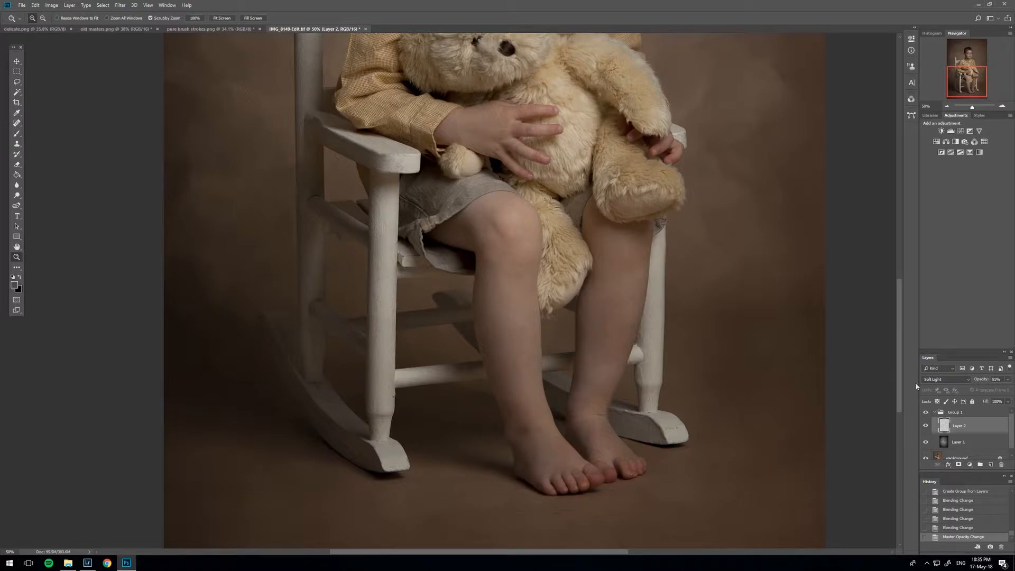
pyautogui.click(926, 413)
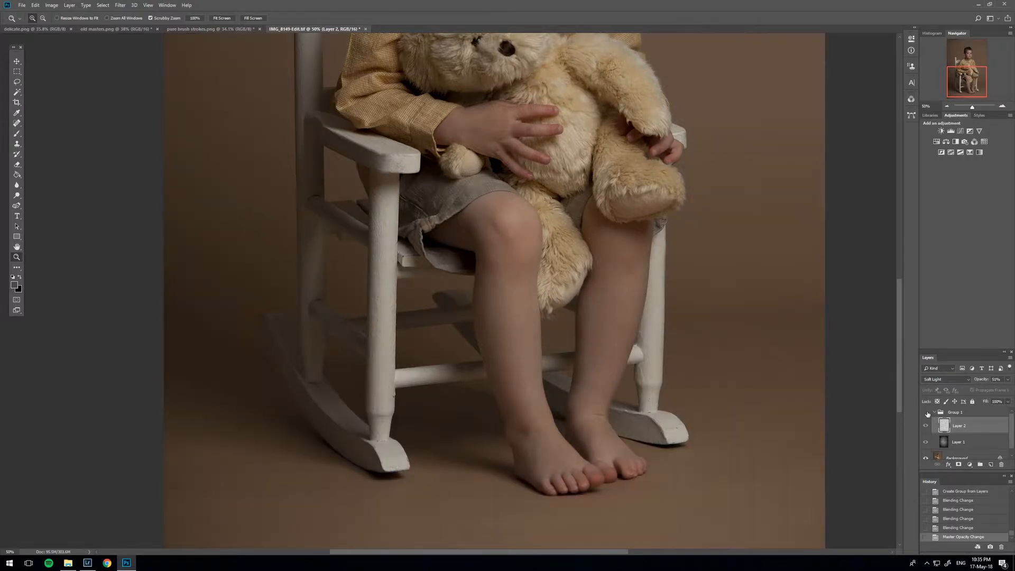
pyautogui.click(926, 413)
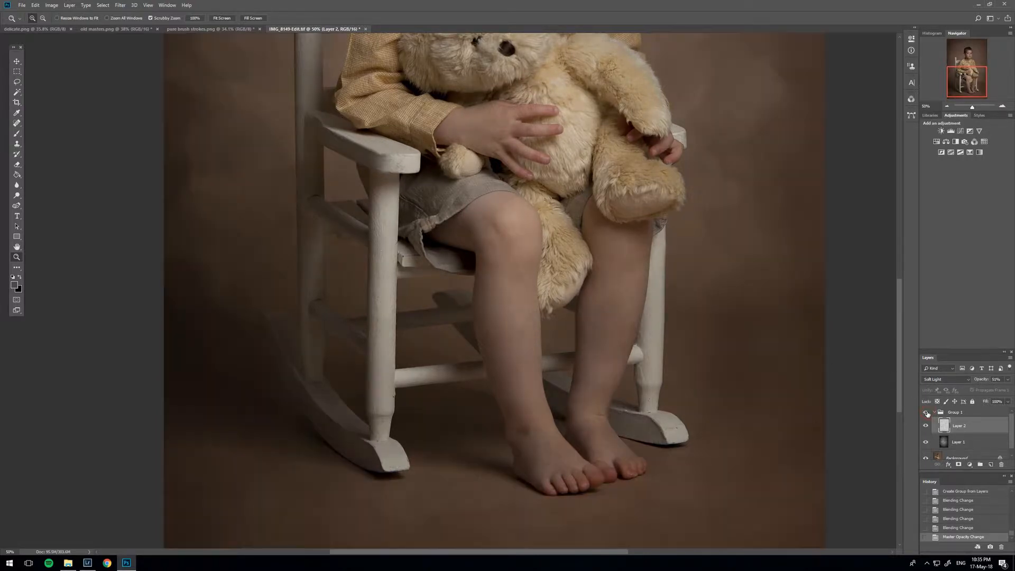
pyautogui.moveTo(605, 331); pyautogui.dragTo(647, 412)
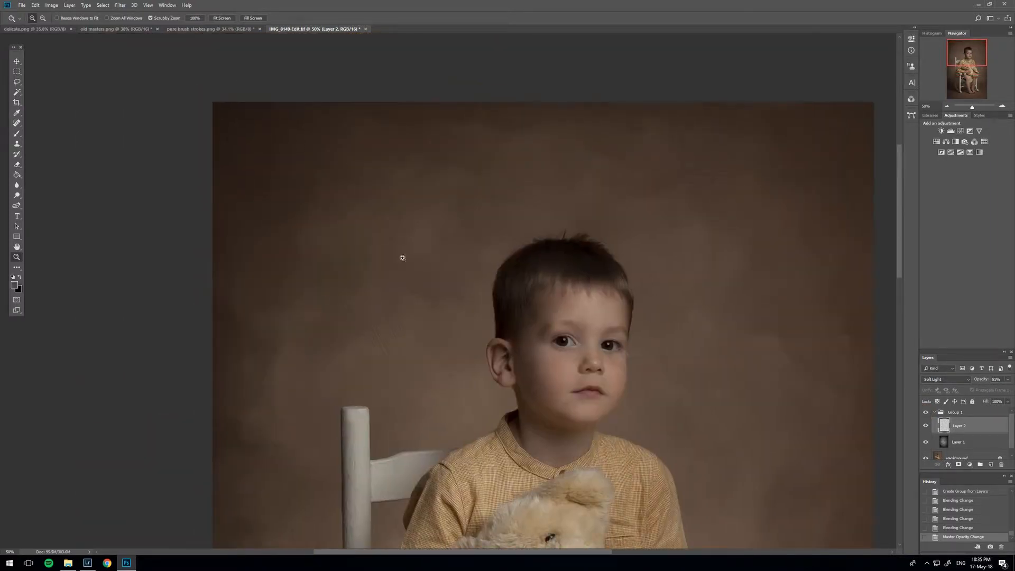
pyautogui.click(926, 413)
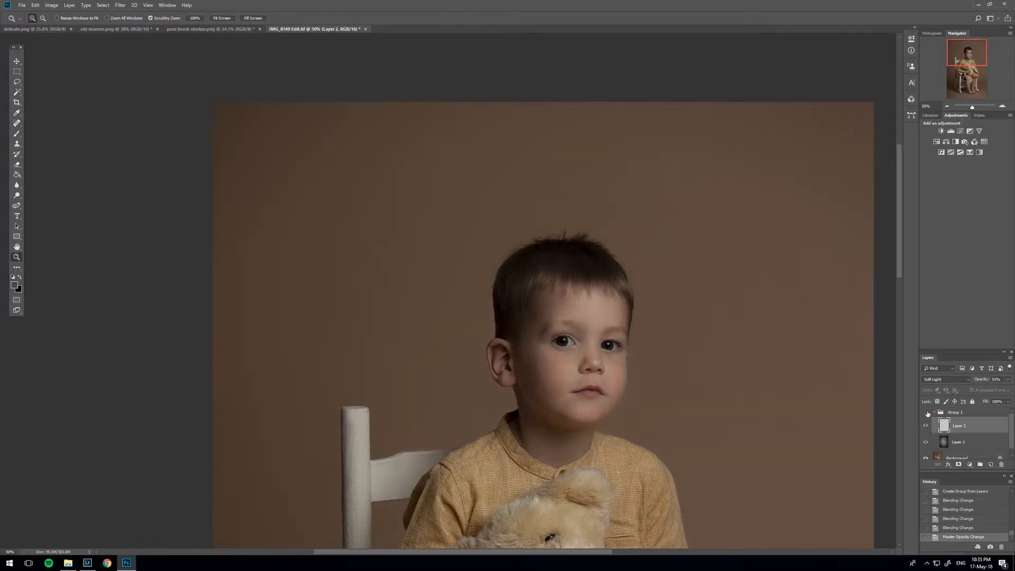
pyautogui.moveTo(784, 458); pyautogui.dragTo(755, 184)
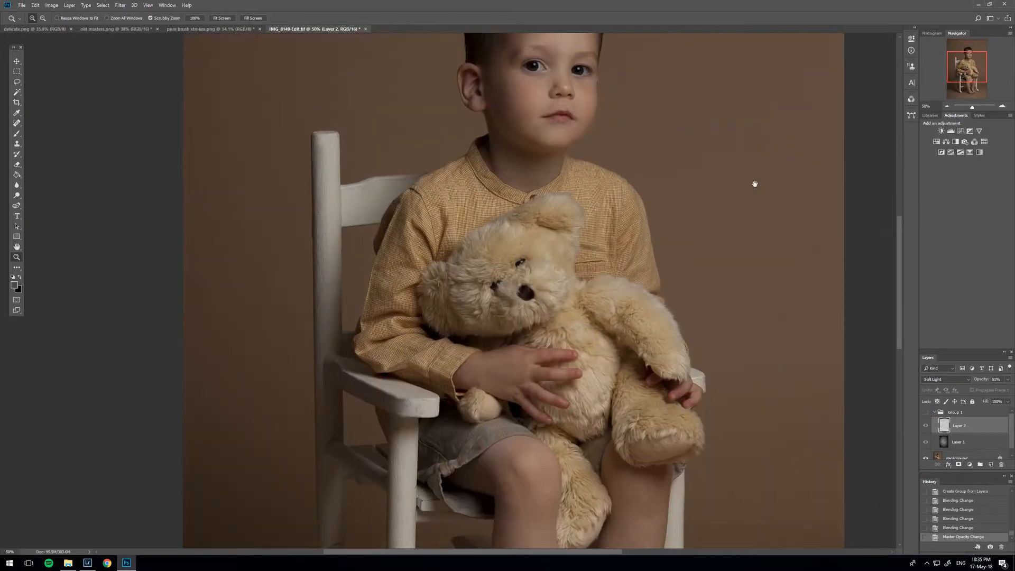
pyautogui.hotkey('ctrl', '0')
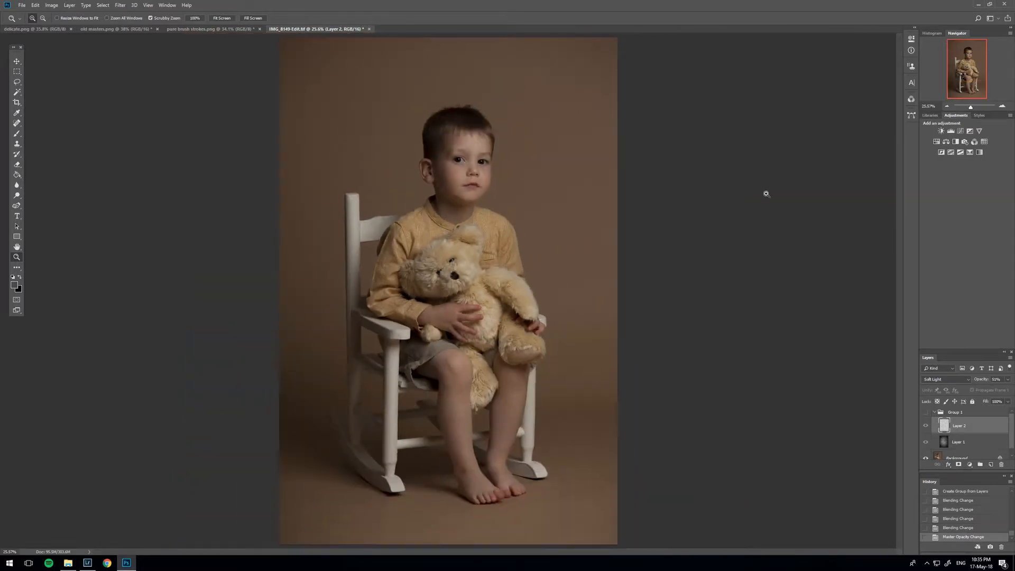
pyautogui.click(926, 413)
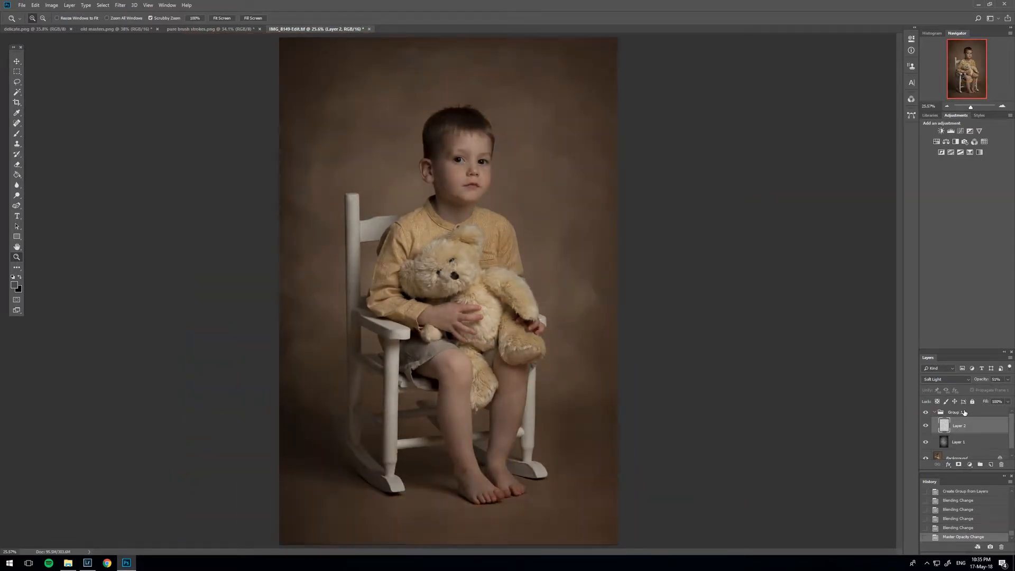
# Step: Lower the brush strokes texture layer's opacity further below 50%, checking the effect across the backdrop around the boy
pyautogui.click(457, 227)
pyautogui.click(458, 228)
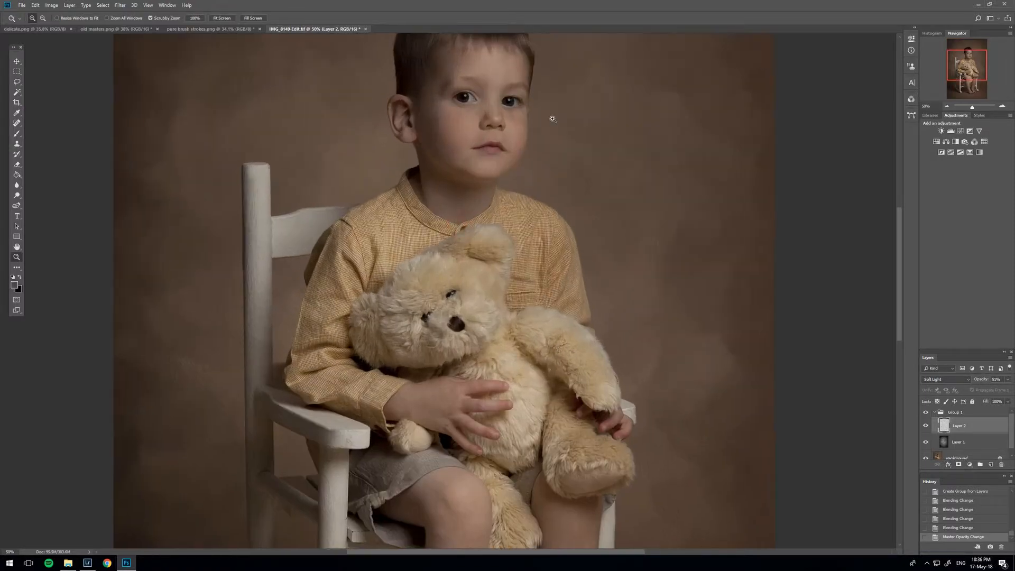
pyautogui.moveTo(552, 120); pyautogui.dragTo(550, 334)
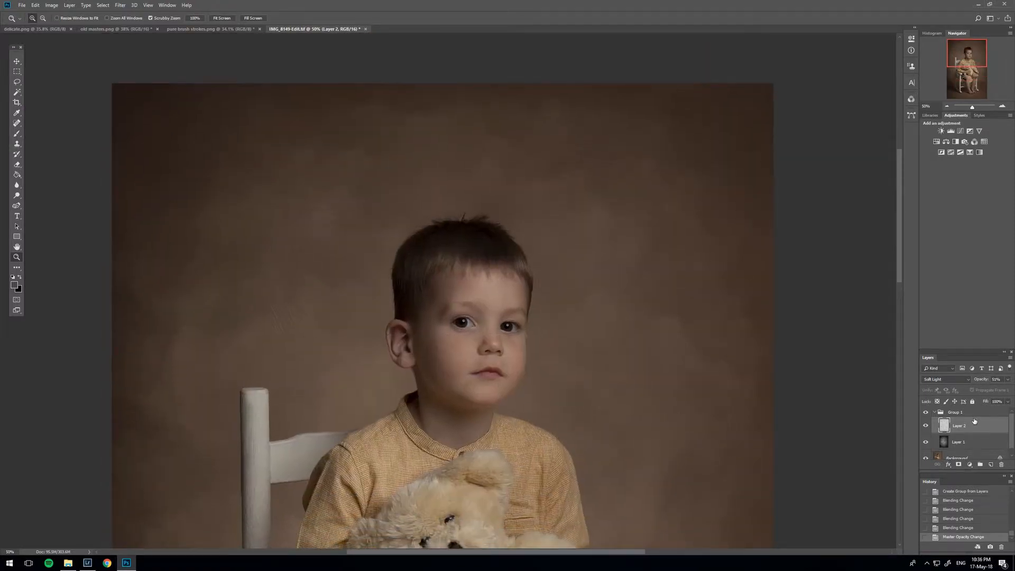
pyautogui.click(1007, 380)
pyautogui.moveTo(990, 390); pyautogui.dragTo(986, 391)
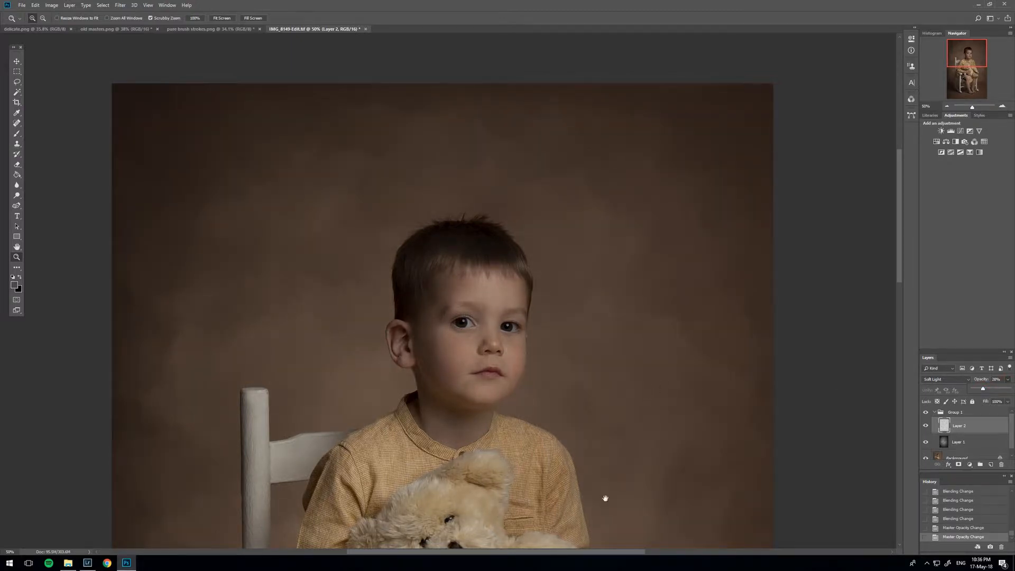
pyautogui.moveTo(605, 496); pyautogui.dragTo(616, 181)
pyautogui.moveTo(687, 414); pyautogui.dragTo(781, 483)
pyautogui.moveTo(748, 287); pyautogui.dragTo(648, 470)
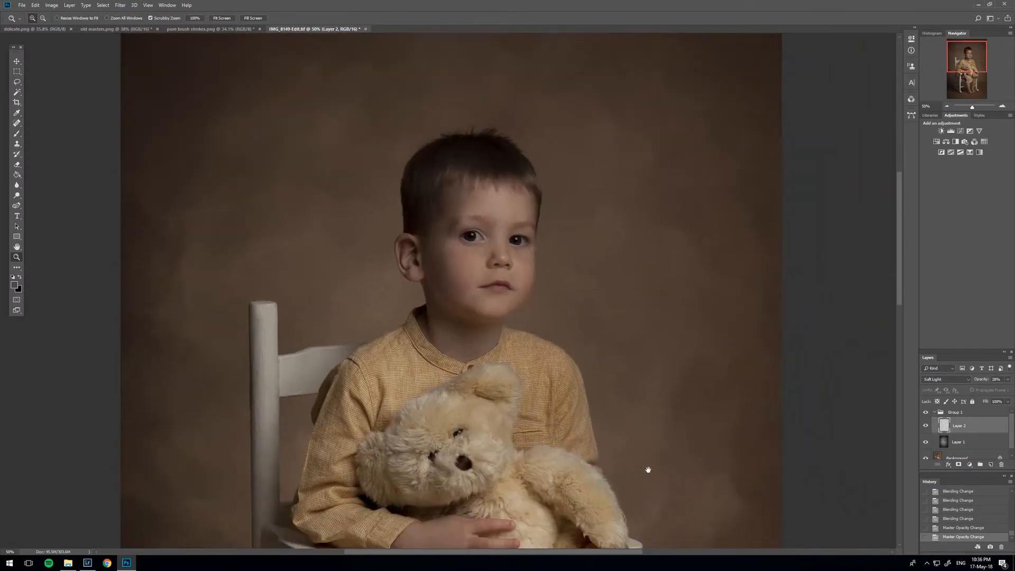
pyautogui.click(1007, 380)
# Step: Add a white layer mask to the texture group and get the Brush tool ready for painting on it
pyautogui.click(953, 413)
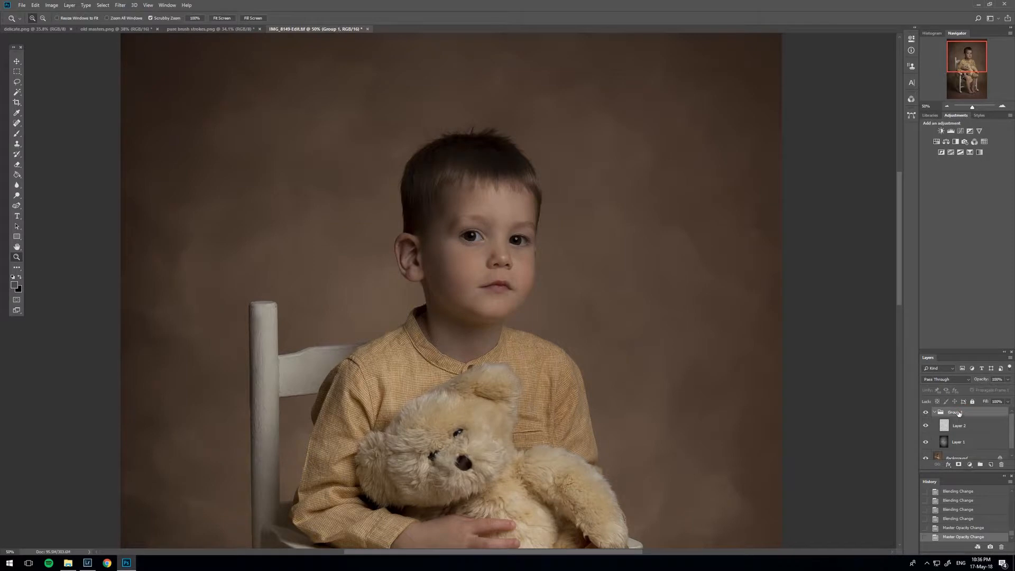
pyautogui.click(959, 465)
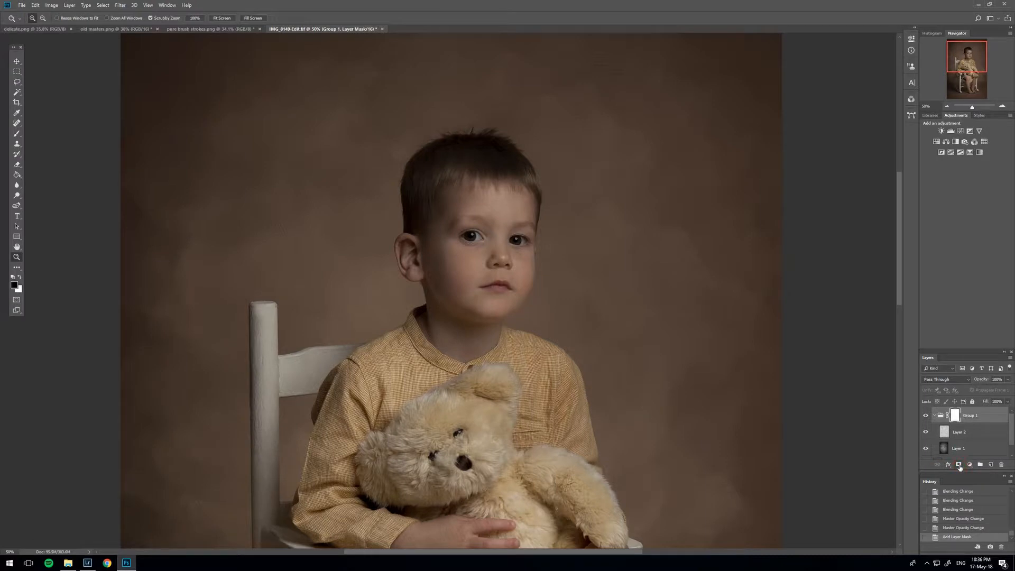
pyautogui.click(18, 133)
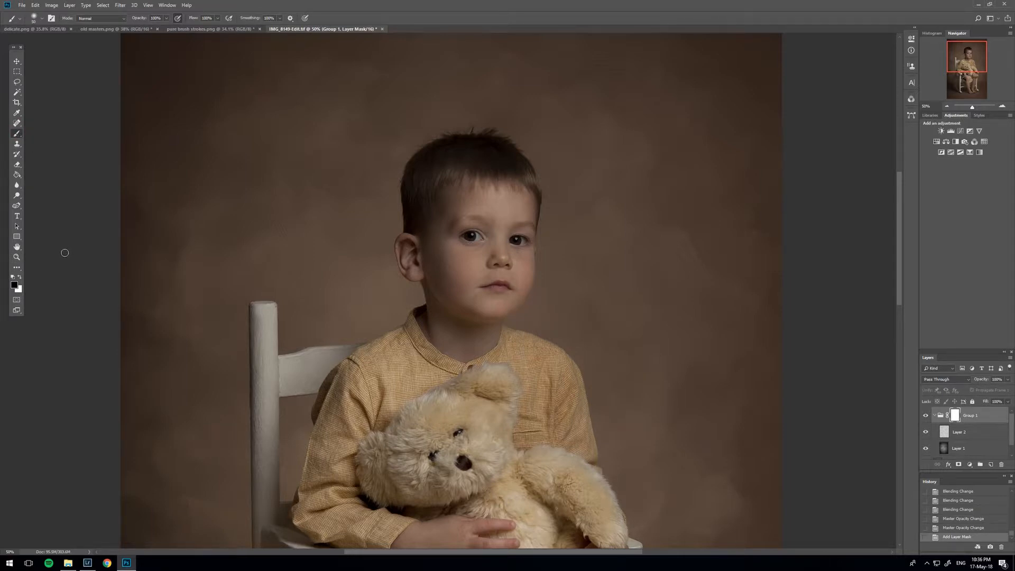
pyautogui.press('x')
pyautogui.click(20, 291)
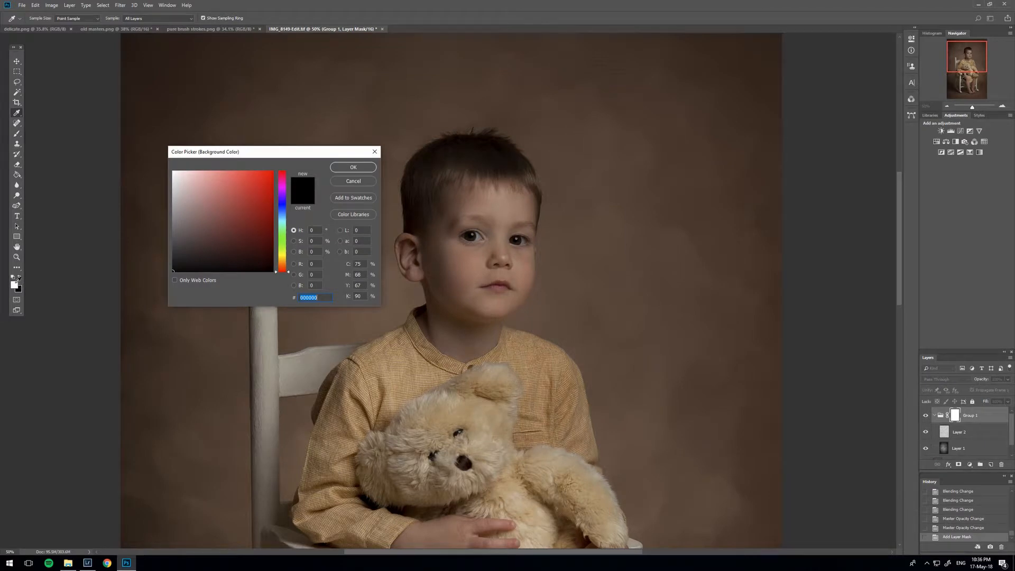
pyautogui.click(342, 181)
pyautogui.press('b')
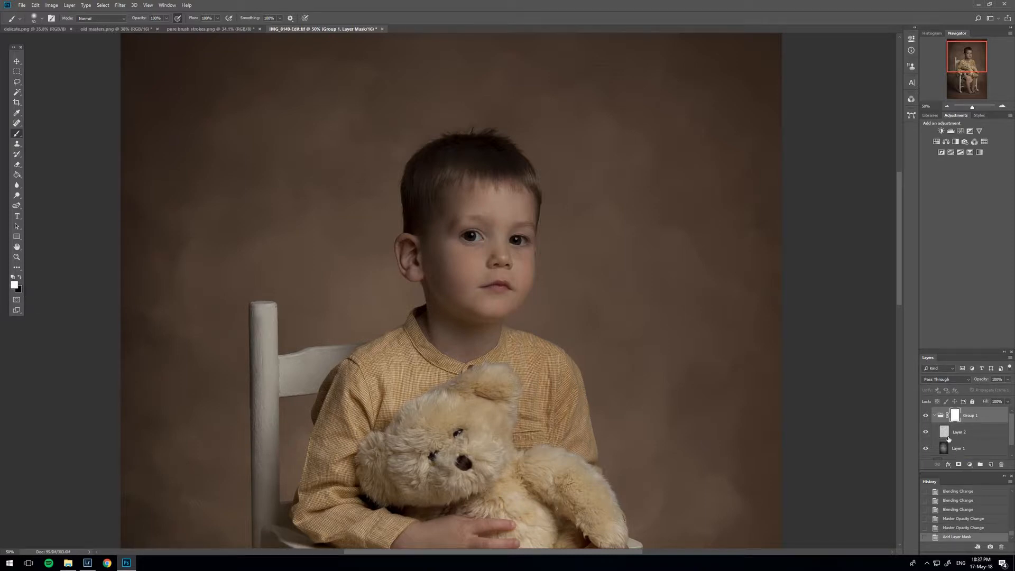
# Step: Paint black on the texture group's mask over the boy's hair and face with a Soft Round brush at 0% hardness
pyautogui.click(956, 417)
pyautogui.click(20, 276)
pyautogui.click(43, 19)
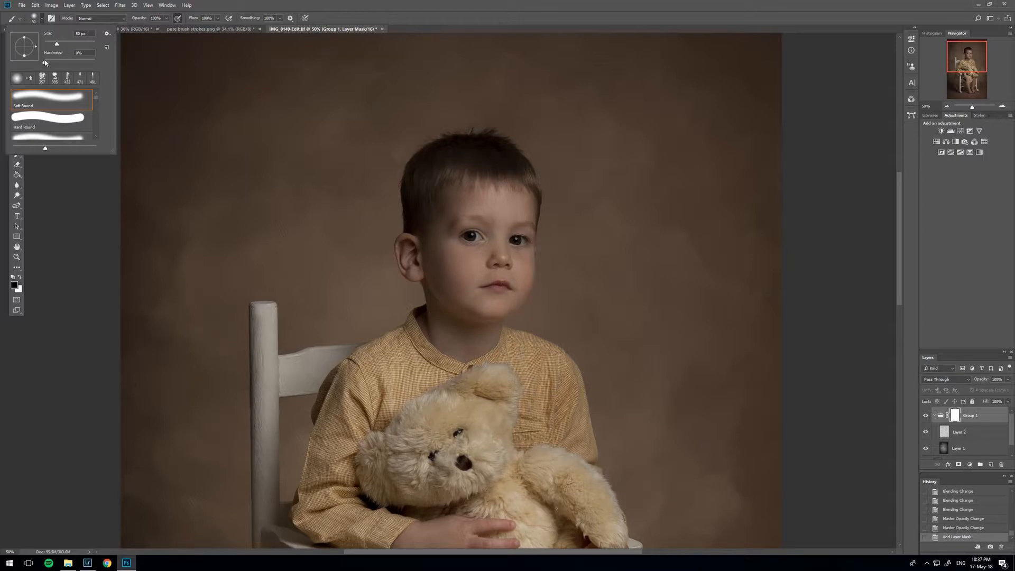
pyautogui.click(62, 289)
pyautogui.click(461, 233)
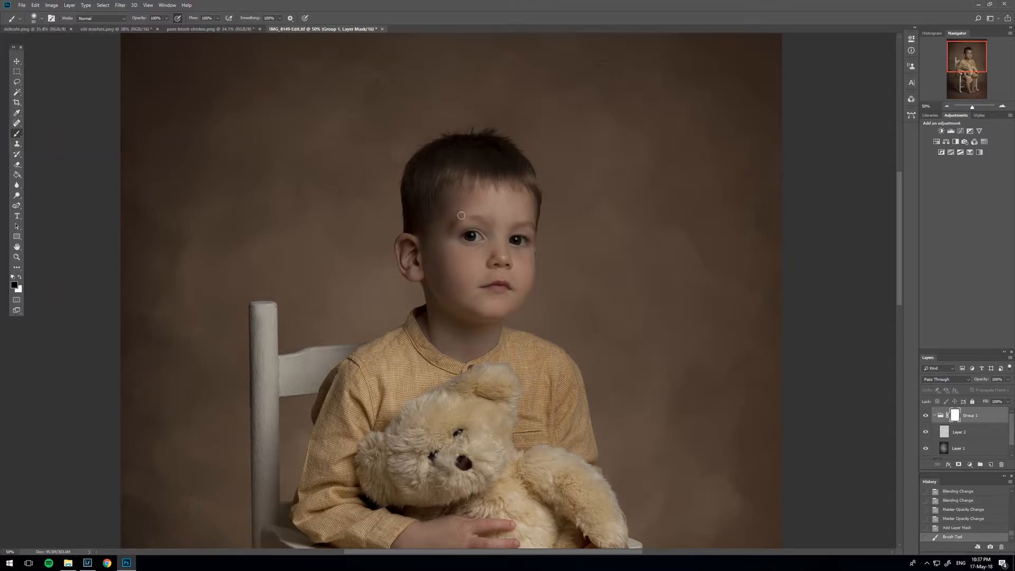
pyautogui.moveTo(464, 160)
pyautogui.mouseDown()
pyautogui.moveTo(445, 175)
pyautogui.moveTo(472, 154)
pyautogui.moveTo(420, 197)
pyautogui.moveTo(465, 151)
pyautogui.moveTo(431, 163)
pyautogui.moveTo(452, 146)
pyautogui.moveTo(424, 164)
pyautogui.moveTo(425, 239)
pyautogui.moveTo(413, 261)
pyautogui.moveTo(404, 247)
pyautogui.moveTo(408, 264)
pyautogui.moveTo(413, 242)
pyautogui.moveTo(435, 269)
pyautogui.moveTo(447, 267)
pyautogui.moveTo(433, 303)
pyautogui.moveTo(437, 323)
pyautogui.moveTo(437, 296)
pyautogui.moveTo(461, 368)
pyautogui.moveTo(451, 282)
pyautogui.moveTo(471, 354)
pyautogui.moveTo(496, 301)
pyautogui.moveTo(472, 358)
pyautogui.moveTo(488, 336)
pyautogui.moveTo(437, 339)
pyautogui.moveTo(446, 341)
pyautogui.moveTo(432, 314)
pyautogui.mouseUp()
pyautogui.moveTo(479, 184)
pyautogui.mouseDown()
pyautogui.moveTo(466, 245)
pyautogui.moveTo(509, 247)
pyautogui.moveTo(471, 305)
pyautogui.moveTo(474, 275)
pyautogui.moveTo(437, 286)
pyautogui.moveTo(433, 258)
pyautogui.moveTo(427, 264)
pyautogui.moveTo(436, 176)
pyautogui.moveTo(424, 167)
pyautogui.moveTo(425, 267)
pyautogui.moveTo(410, 256)
pyautogui.moveTo(439, 229)
pyautogui.moveTo(448, 194)
pyautogui.moveTo(438, 195)
pyautogui.moveTo(473, 196)
pyautogui.moveTo(527, 208)
pyautogui.moveTo(498, 276)
pyautogui.moveTo(519, 194)
pyautogui.mouseUp()
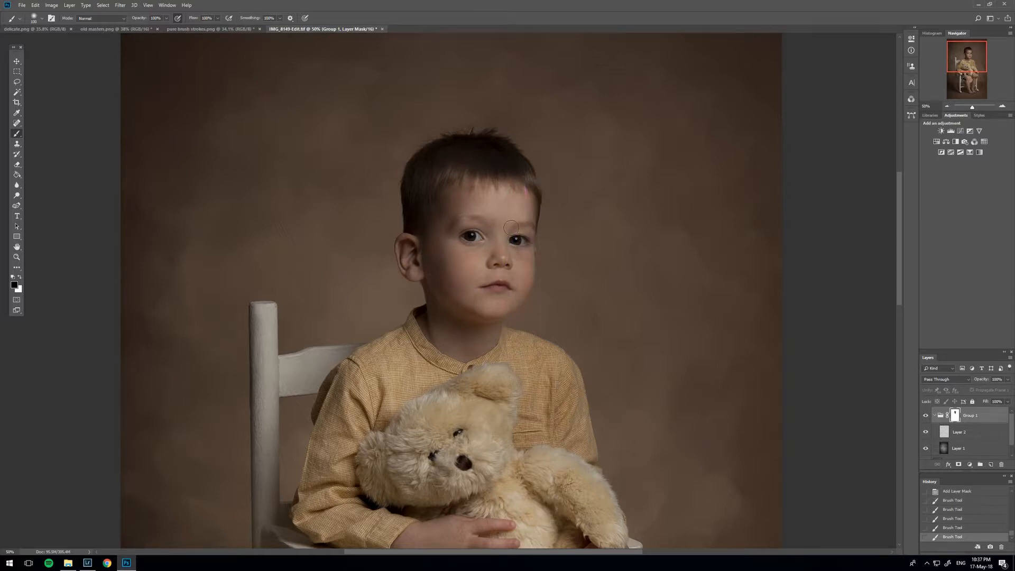
pyautogui.click(522, 240)
# Step: Mask the remaining texture off the boy's cheek, mouth and chin up close at 300% zoom with a smaller black brush
pyautogui.press('z')
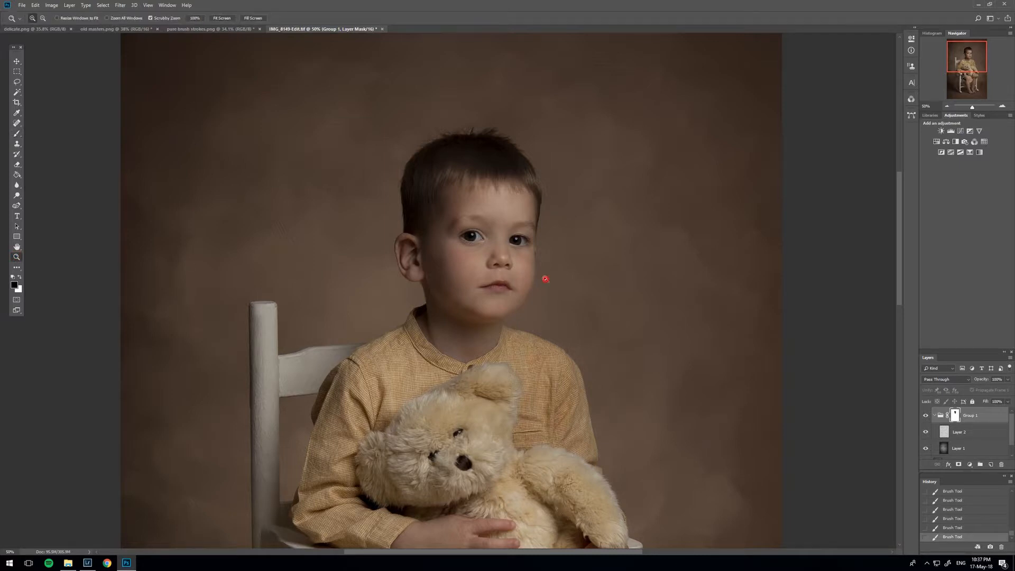
pyautogui.moveTo(544, 278); pyautogui.dragTo(537, 284)
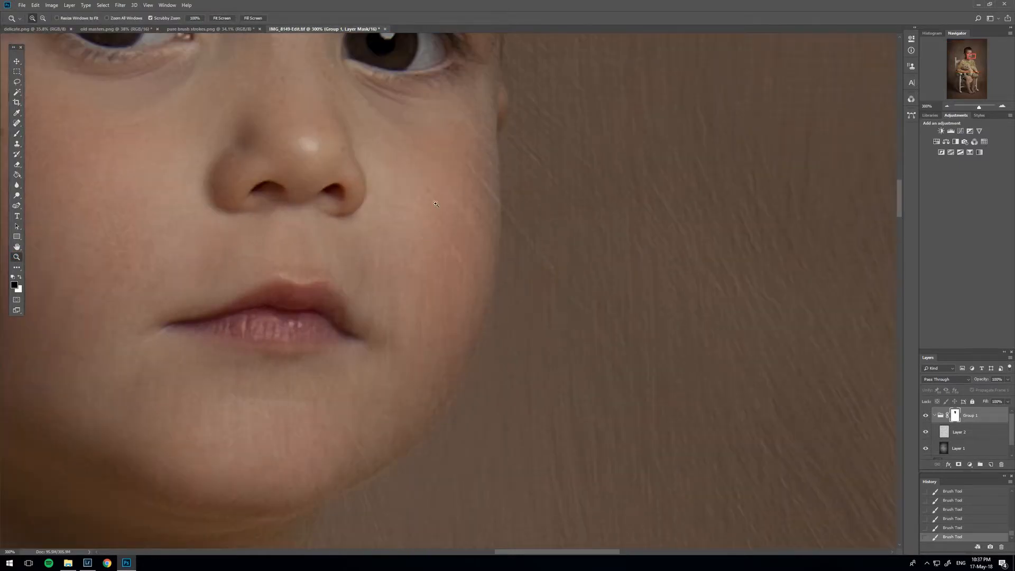
pyautogui.click(17, 133)
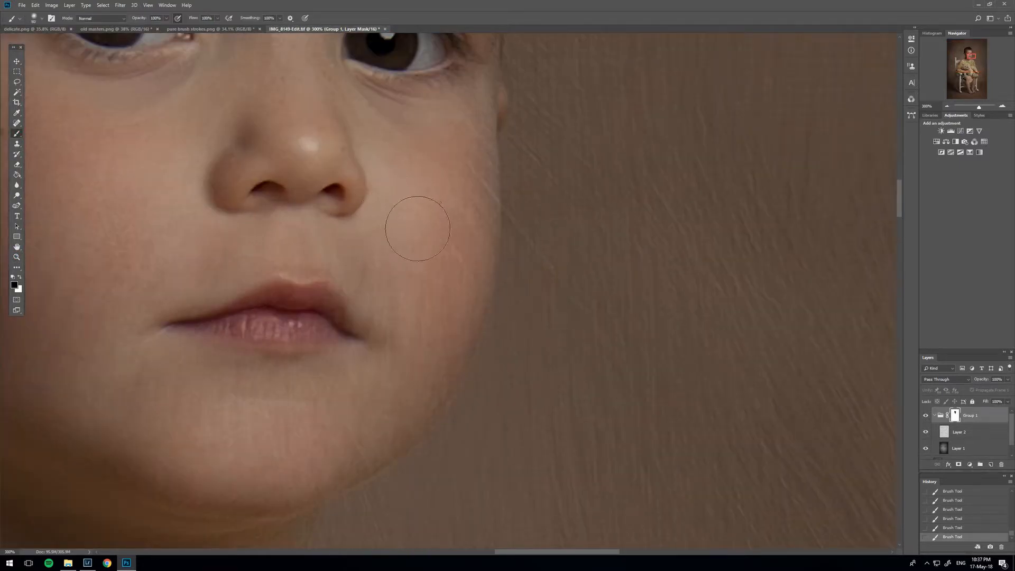
pyautogui.press('[')
pyautogui.press('[')
pyautogui.press('[')
pyautogui.moveTo(458, 149); pyautogui.dragTo(457, 148)
pyautogui.moveTo(453, 246); pyautogui.dragTo(448, 264)
pyautogui.moveTo(202, 484)
pyautogui.mouseDown()
pyautogui.moveTo(292, 480)
pyautogui.moveTo(276, 493)
pyautogui.moveTo(339, 470)
pyautogui.moveTo(318, 483)
pyautogui.moveTo(313, 468)
pyautogui.moveTo(274, 467)
pyautogui.moveTo(266, 386)
pyautogui.moveTo(185, 383)
pyautogui.moveTo(152, 359)
pyautogui.moveTo(279, 259)
pyautogui.moveTo(455, 351)
pyautogui.moveTo(378, 345)
pyautogui.moveTo(389, 288)
pyautogui.moveTo(433, 370)
pyautogui.moveTo(363, 458)
pyautogui.moveTo(284, 489)
pyautogui.moveTo(446, 300)
pyautogui.moveTo(423, 392)
pyautogui.moveTo(449, 353)
pyautogui.moveTo(357, 463)
pyautogui.moveTo(452, 244)
pyautogui.moveTo(455, 299)
pyautogui.moveTo(476, 64)
pyautogui.moveTo(462, 264)
pyautogui.moveTo(335, 311)
pyautogui.mouseUp()
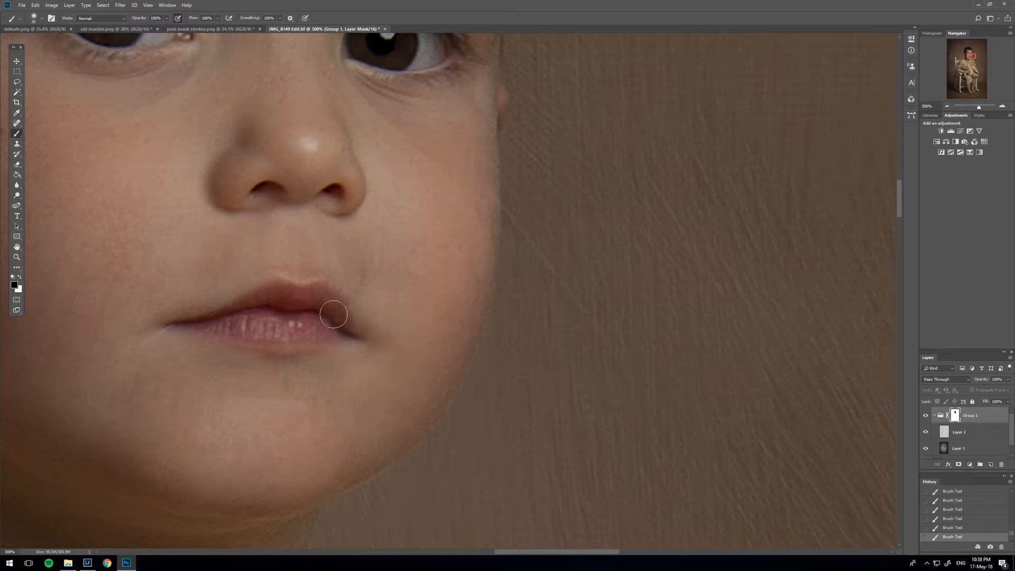
# Step: Reduce the brush opacity to 33% and softly mask the texture along the edge of the boy's face and hairline
pyautogui.click(167, 20)
pyautogui.click(500, 135)
pyautogui.moveTo(501, 223)
pyautogui.mouseDown()
pyautogui.moveTo(465, 367)
pyautogui.moveTo(430, 431)
pyautogui.moveTo(316, 524)
pyautogui.moveTo(439, 424)
pyautogui.moveTo(343, 490)
pyautogui.moveTo(394, 439)
pyautogui.moveTo(424, 375)
pyautogui.moveTo(357, 467)
pyautogui.moveTo(477, 159)
pyautogui.moveTo(503, 206)
pyautogui.moveTo(511, 199)
pyautogui.moveTo(448, 140)
pyautogui.moveTo(408, 467)
pyautogui.moveTo(429, 420)
pyautogui.moveTo(481, 175)
pyautogui.moveTo(457, 402)
pyautogui.moveTo(396, 335)
pyautogui.moveTo(399, 457)
pyautogui.moveTo(408, 211)
pyautogui.moveTo(449, 267)
pyautogui.mouseUp()
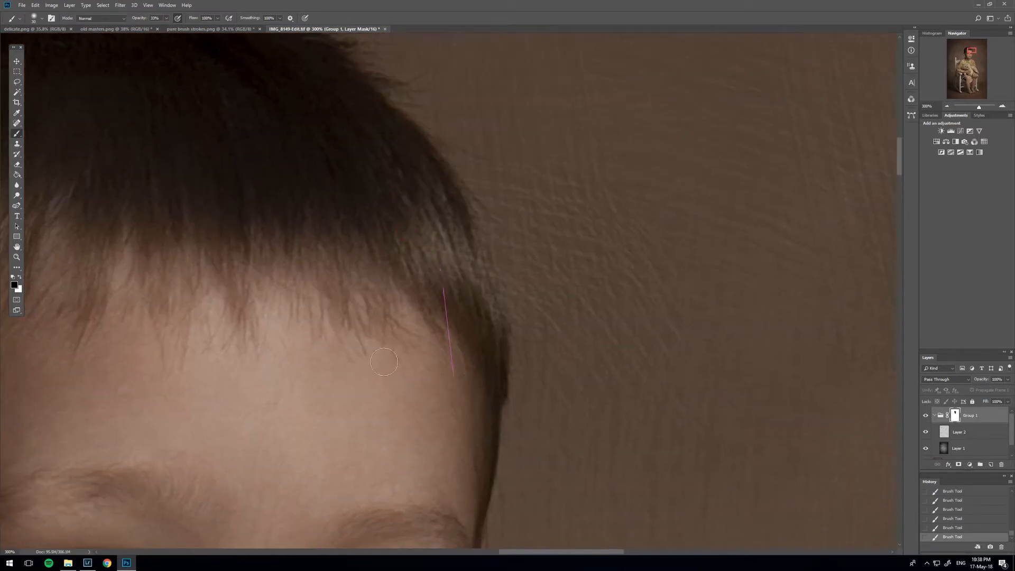
# Step: Set the brush opacity back to 100% and mask the texture off the boy's forehead, eyes and nose with an enlarged black brush
pyautogui.click(168, 18)
pyautogui.press('0')
pyautogui.scroll(-5, 390, 149)
pyautogui.moveTo(477, 440)
pyautogui.mouseDown()
pyautogui.moveTo(509, 287)
pyautogui.moveTo(506, 391)
pyautogui.moveTo(526, 151)
pyautogui.moveTo(434, 355)
pyautogui.moveTo(483, 210)
pyautogui.mouseUp()
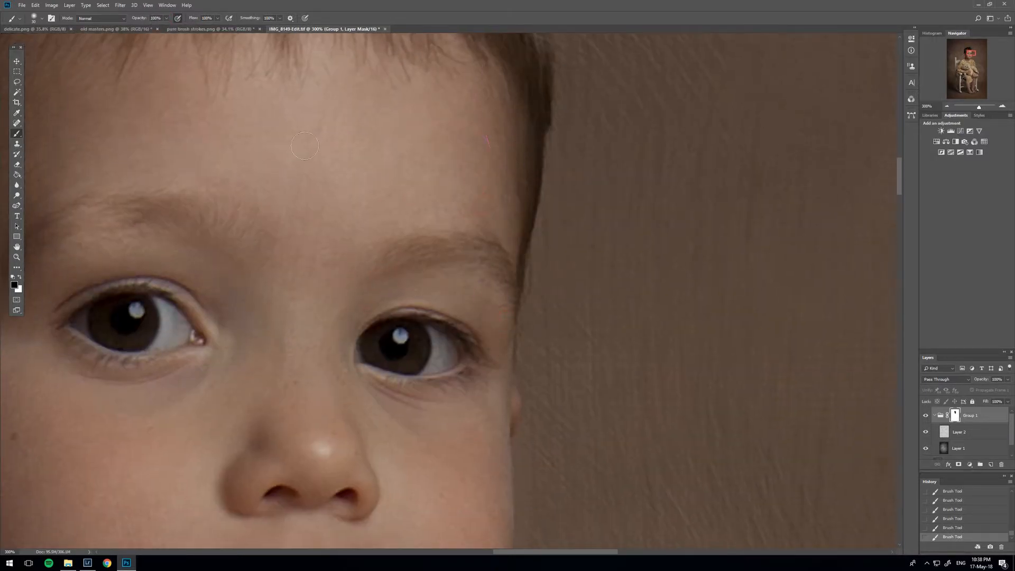
pyautogui.click(267, 369)
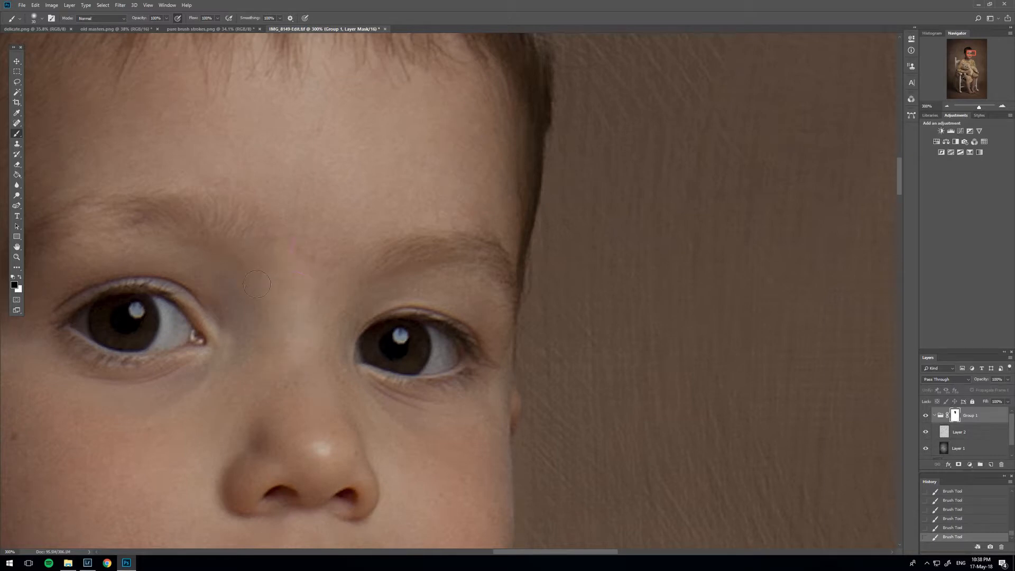
pyautogui.press(']')
pyautogui.press(']')
pyautogui.press(']')
pyautogui.press(']')
pyautogui.moveTo(328, 294)
pyautogui.mouseDown()
pyautogui.moveTo(364, 352)
pyautogui.moveTo(415, 247)
pyautogui.mouseUp()
pyautogui.moveTo(415, 246)
pyautogui.mouseDown()
pyautogui.moveTo(486, 149)
pyautogui.moveTo(355, 197)
pyautogui.moveTo(206, 181)
pyautogui.moveTo(180, 168)
pyautogui.moveTo(142, 117)
pyautogui.mouseUp()
# Step: Mask the texture off the boy's cheeks, chin and neck down to the shirt collar
pyautogui.moveTo(243, 397); pyautogui.dragTo(387, 173)
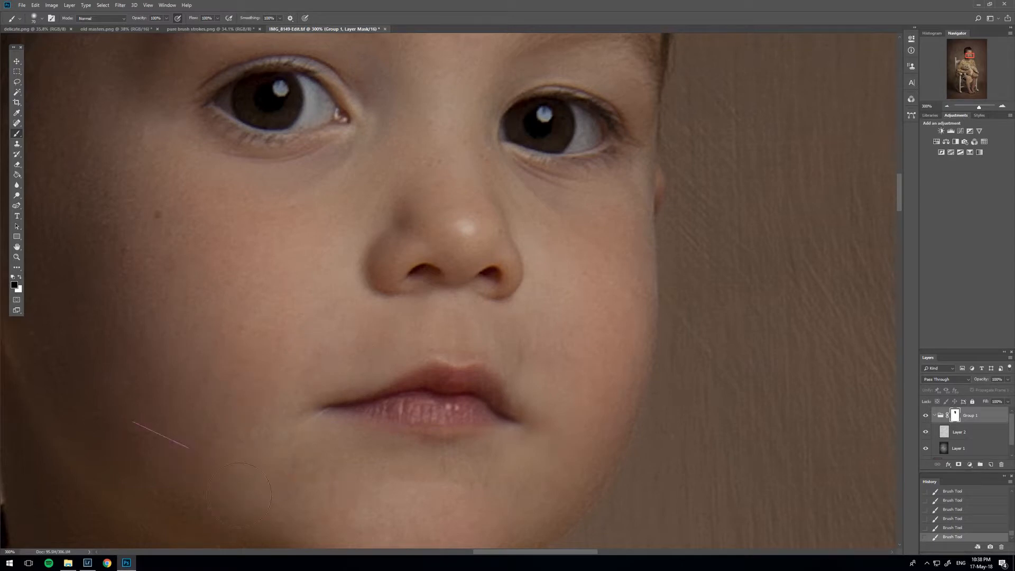
pyautogui.moveTo(238, 495); pyautogui.dragTo(388, 504)
pyautogui.moveTo(552, 351); pyautogui.dragTo(550, 294)
pyautogui.moveTo(201, 397); pyautogui.dragTo(460, 262)
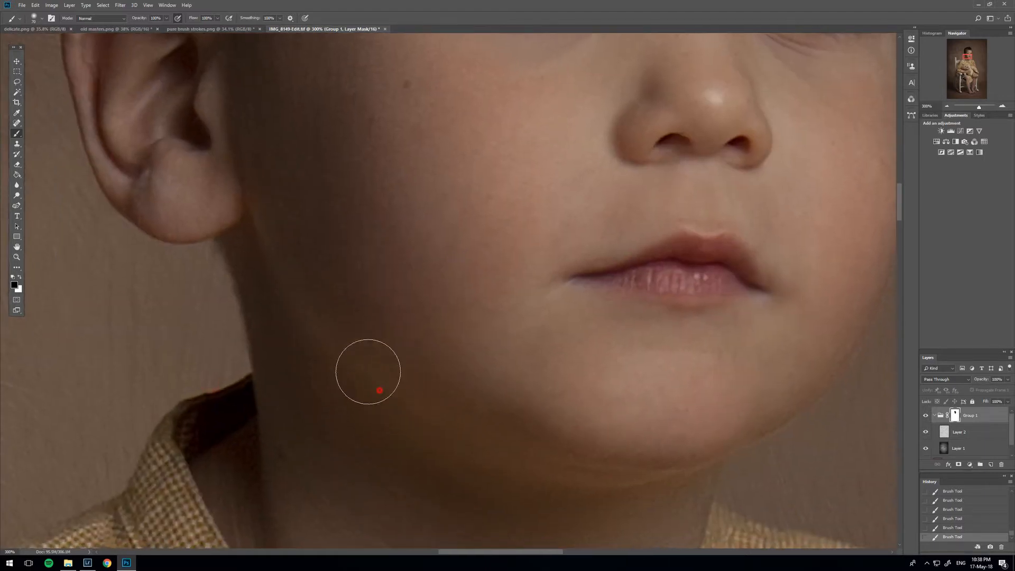
pyautogui.moveTo(373, 484)
pyautogui.mouseDown()
pyautogui.moveTo(361, 395)
pyautogui.moveTo(349, 406)
pyautogui.mouseUp()
pyautogui.moveTo(346, 448); pyautogui.dragTo(464, 181)
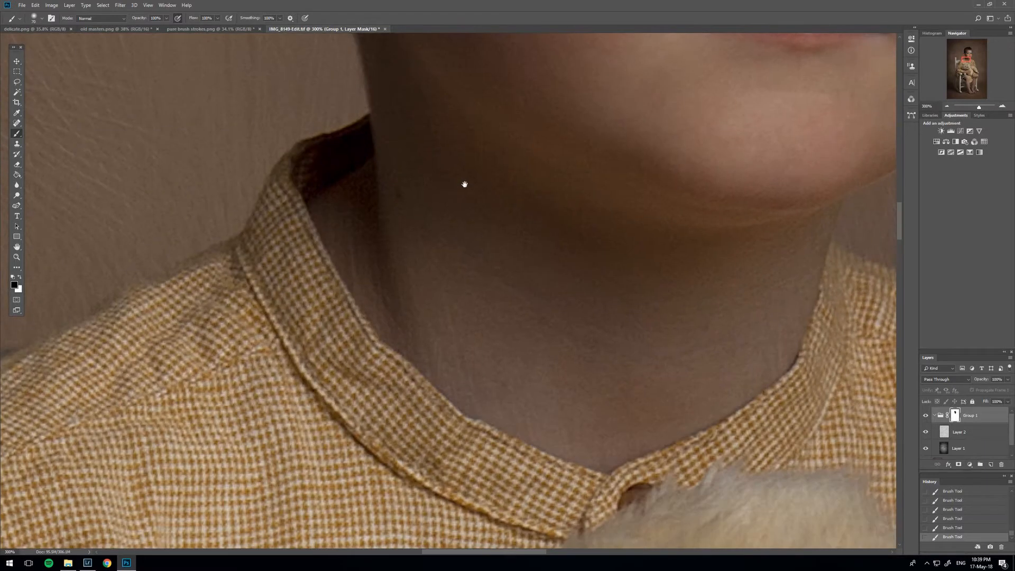
pyautogui.moveTo(421, 338)
pyautogui.mouseDown()
pyautogui.moveTo(324, 271)
pyautogui.moveTo(361, 165)
pyautogui.moveTo(351, 162)
pyautogui.moveTo(306, 322)
pyautogui.moveTo(475, 457)
pyautogui.moveTo(344, 358)
pyautogui.moveTo(693, 475)
pyautogui.moveTo(535, 484)
pyautogui.moveTo(770, 407)
pyautogui.moveTo(789, 372)
pyautogui.moveTo(700, 389)
pyautogui.moveTo(768, 267)
pyautogui.moveTo(701, 289)
pyautogui.moveTo(574, 275)
pyautogui.moveTo(648, 174)
pyautogui.moveTo(518, 110)
pyautogui.moveTo(416, 325)
pyautogui.moveTo(286, 356)
pyautogui.moveTo(107, 357)
pyautogui.moveTo(150, 323)
pyautogui.mouseUp()
# Step: Mask the texture off the boy's ear and the shaded side of his face, using a smaller brush around the ear
pyautogui.moveTo(396, 272); pyautogui.dragTo(414, 525)
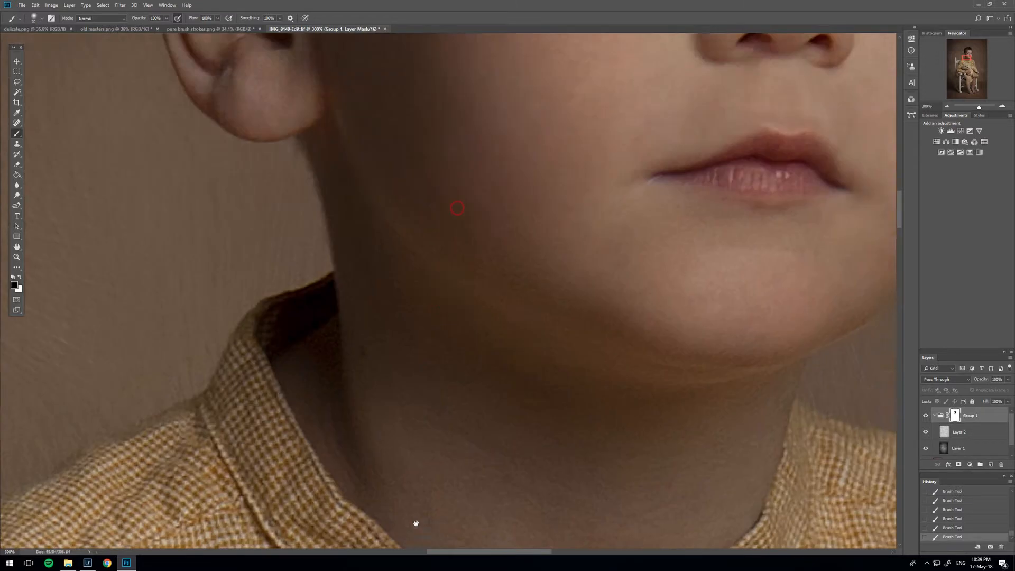
pyautogui.scroll(5, 397, 534)
pyautogui.moveTo(314, 282)
pyautogui.mouseDown()
pyautogui.moveTo(396, 479)
pyautogui.moveTo(329, 328)
pyautogui.moveTo(306, 193)
pyautogui.moveTo(317, 238)
pyautogui.mouseUp()
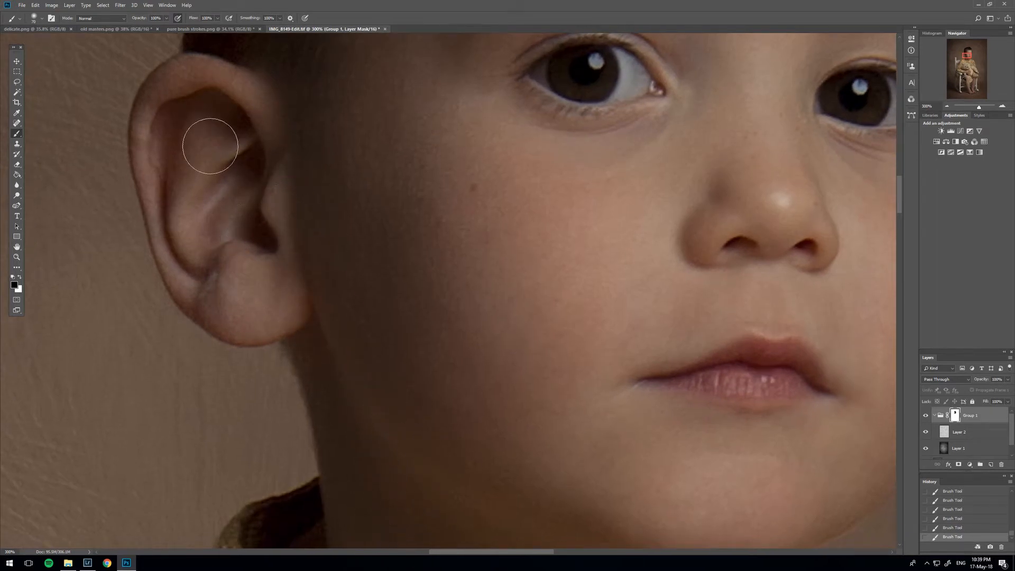
pyautogui.keyDown('alt'); pyautogui.rightClick(197, 79); pyautogui.keyUp('alt')
pyautogui.moveTo(153, 98)
pyautogui.mouseDown()
pyautogui.moveTo(166, 213)
pyautogui.moveTo(229, 313)
pyautogui.moveTo(320, 309)
pyautogui.moveTo(252, 323)
pyautogui.moveTo(308, 309)
pyautogui.moveTo(327, 258)
pyautogui.moveTo(278, 237)
pyautogui.moveTo(265, 196)
pyautogui.moveTo(202, 184)
pyautogui.moveTo(191, 158)
pyautogui.moveTo(200, 79)
pyautogui.moveTo(171, 210)
pyautogui.moveTo(220, 315)
pyautogui.moveTo(196, 289)
pyautogui.moveTo(226, 322)
pyautogui.moveTo(311, 289)
pyautogui.moveTo(227, 315)
pyautogui.moveTo(187, 278)
pyautogui.moveTo(209, 307)
pyautogui.moveTo(309, 349)
pyautogui.moveTo(307, 328)
pyautogui.moveTo(309, 367)
pyautogui.moveTo(336, 429)
pyautogui.moveTo(345, 515)
pyautogui.moveTo(350, 439)
pyautogui.mouseUp()
pyautogui.moveTo(628, 331); pyautogui.dragTo(545, 490)
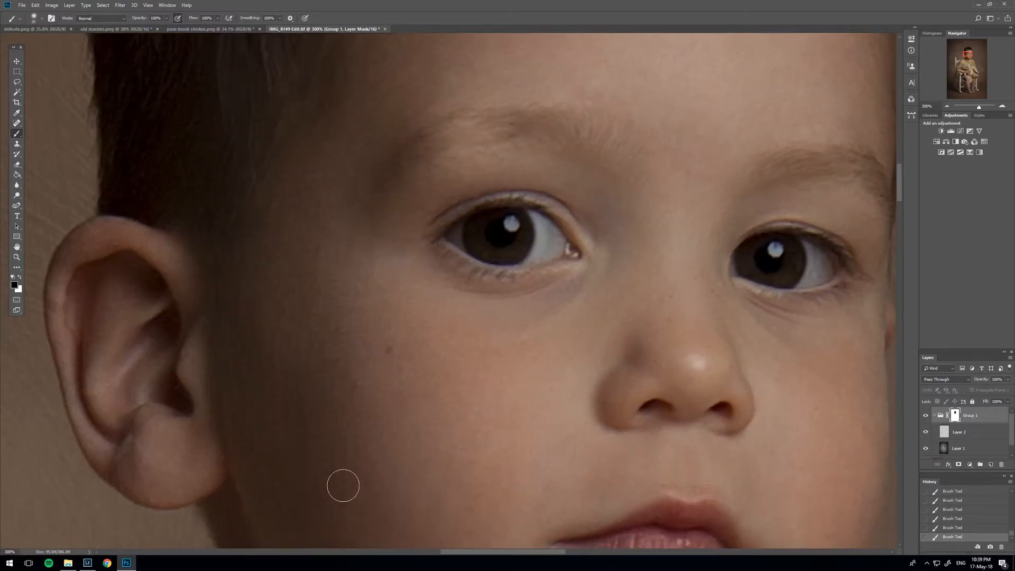
# Step: Mask the remaining texture off the boy's temple, upper forehead and hair
pyautogui.moveTo(320, 470)
pyautogui.mouseDown()
pyautogui.moveTo(277, 424)
pyautogui.moveTo(284, 138)
pyautogui.moveTo(256, 180)
pyautogui.moveTo(346, 488)
pyautogui.moveTo(355, 207)
pyautogui.moveTo(327, 257)
pyautogui.moveTo(369, 438)
pyautogui.moveTo(400, 169)
pyautogui.moveTo(416, 347)
pyautogui.moveTo(433, 298)
pyautogui.moveTo(424, 228)
pyautogui.moveTo(550, 317)
pyautogui.moveTo(667, 319)
pyautogui.mouseUp()
pyautogui.moveTo(548, 452)
pyautogui.mouseDown()
pyautogui.moveTo(446, 158)
pyautogui.moveTo(329, 129)
pyautogui.moveTo(340, 328)
pyautogui.moveTo(378, 362)
pyautogui.mouseUp()
pyautogui.moveTo(378, 362)
pyautogui.mouseDown()
pyautogui.moveTo(395, 416)
pyautogui.moveTo(360, 462)
pyautogui.moveTo(269, 142)
pyautogui.moveTo(308, 437)
pyautogui.moveTo(369, 306)
pyautogui.moveTo(419, 356)
pyautogui.moveTo(275, 358)
pyautogui.moveTo(259, 446)
pyautogui.moveTo(376, 190)
pyautogui.moveTo(328, 354)
pyautogui.moveTo(610, 199)
pyautogui.moveTo(419, 154)
pyautogui.moveTo(324, 217)
pyautogui.moveTo(555, 111)
pyautogui.moveTo(741, 225)
pyautogui.moveTo(811, 392)
pyautogui.moveTo(444, 466)
pyautogui.mouseUp()
pyautogui.moveTo(625, 290); pyautogui.dragTo(249, 181)
pyautogui.moveTo(550, 317)
pyautogui.mouseDown()
pyautogui.moveTo(566, 276)
pyautogui.moveTo(616, 287)
pyautogui.moveTo(599, 492)
pyautogui.moveTo(503, 170)
pyautogui.moveTo(504, 344)
pyautogui.moveTo(446, 288)
pyautogui.moveTo(213, 377)
pyautogui.moveTo(397, 527)
pyautogui.mouseUp()
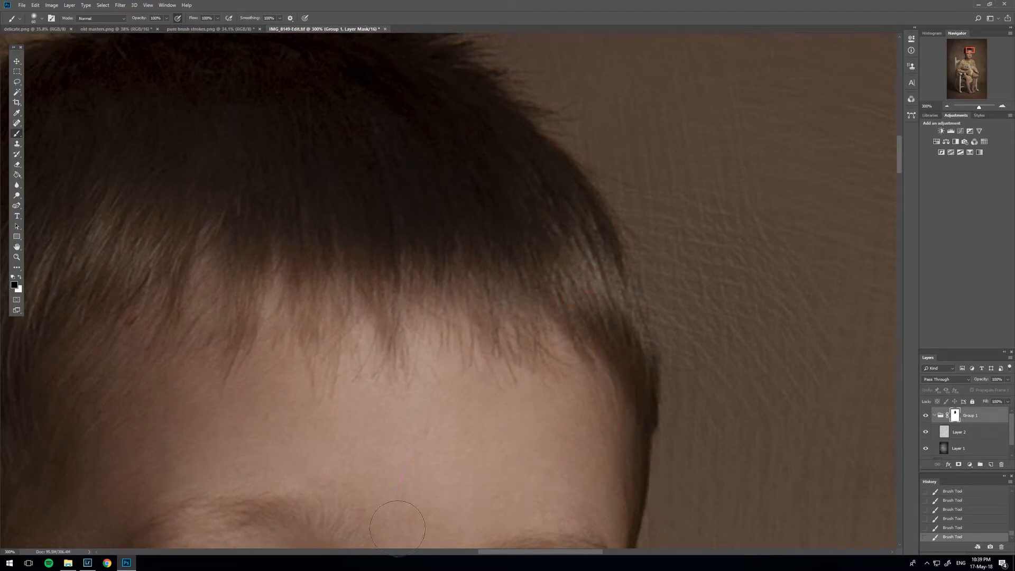
# Step: Check the chin with the texture group hidden and shown, and clean up its mask along the jawline with a smaller black brush
pyautogui.hotkey('ctrl', '0')
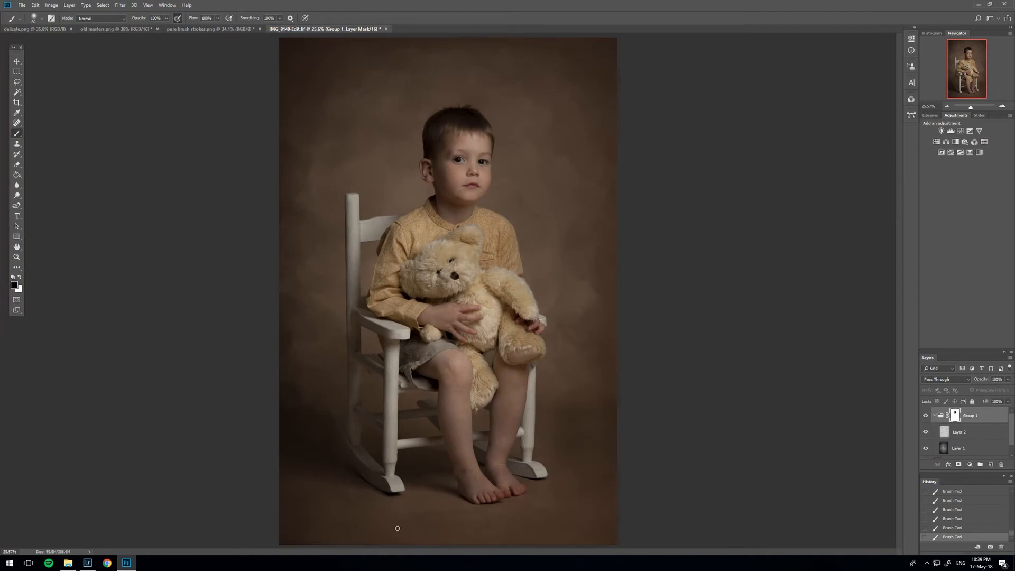
pyautogui.click(18, 258)
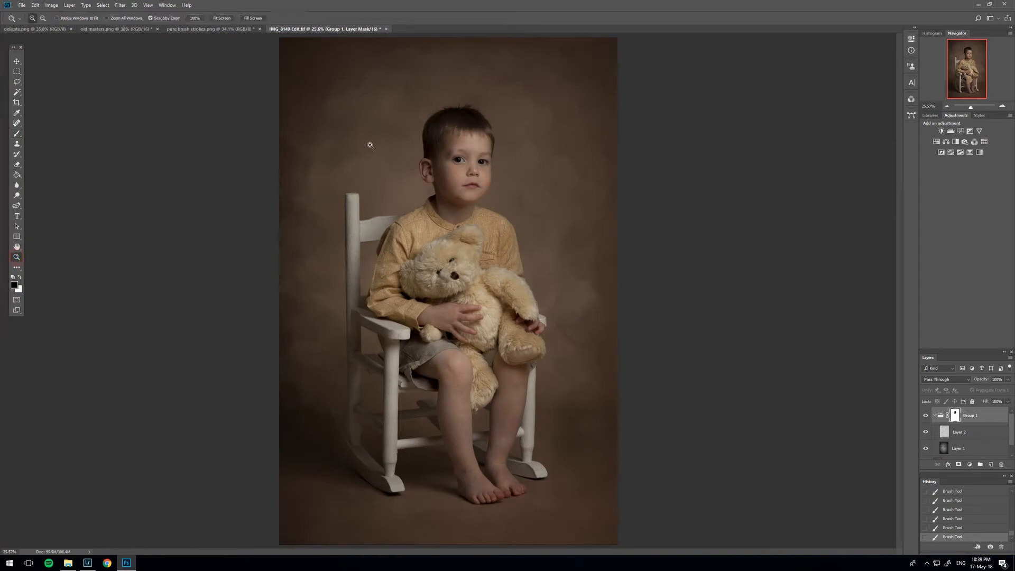
pyautogui.moveTo(463, 155); pyautogui.dragTo(453, 157)
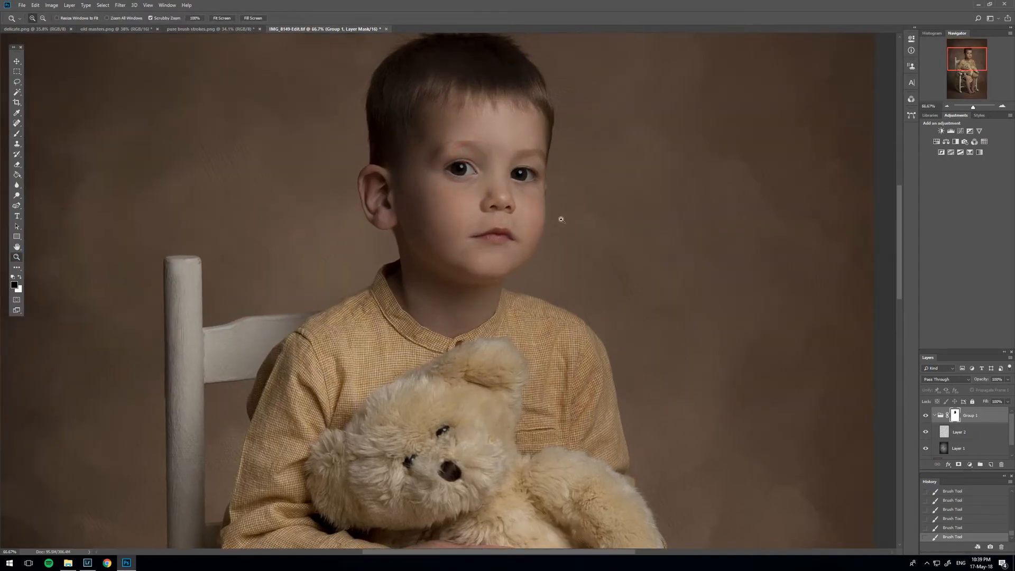
pyautogui.moveTo(528, 244); pyautogui.dragTo(494, 277)
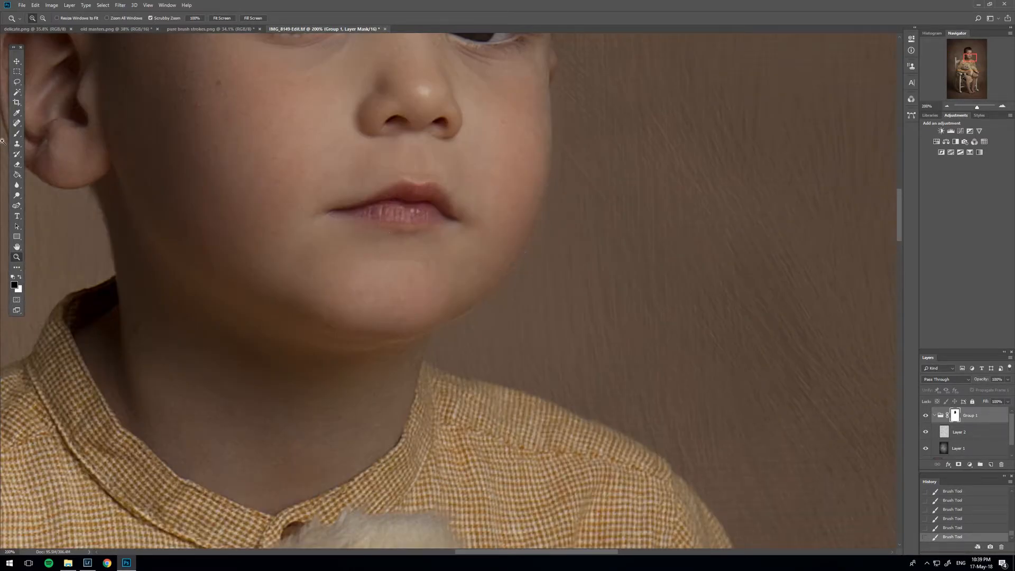
pyautogui.click(18, 135)
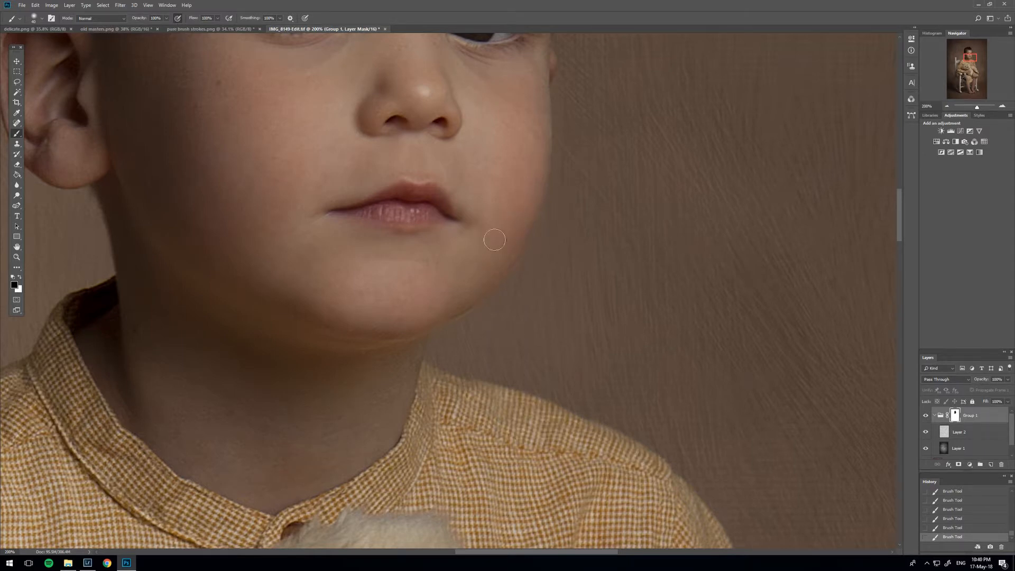
pyautogui.press('[')
pyautogui.click(925, 416)
pyautogui.click(926, 416)
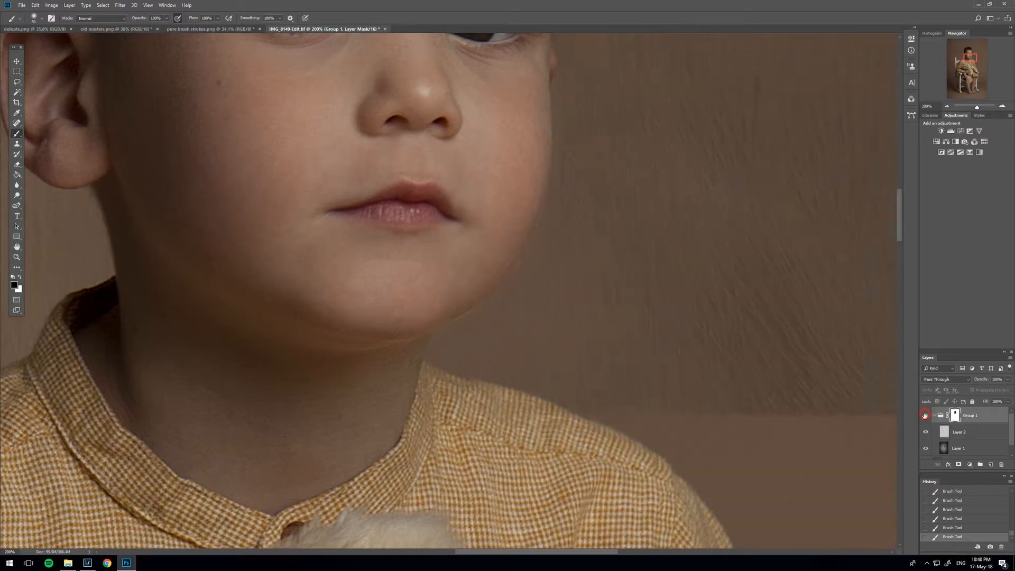
pyautogui.click(458, 289)
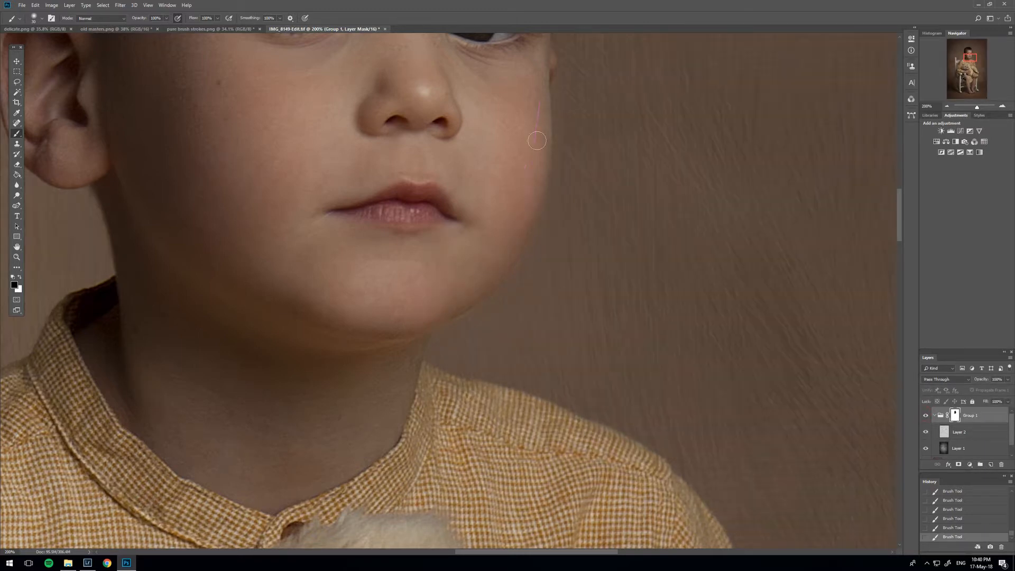
pyautogui.moveTo(484, 270); pyautogui.dragTo(455, 291)
# Step: Inspect the textured backdrop around the chair, teddy bear, legs and face up close, comparing it with the texture group hidden
pyautogui.hotkey('ctrl', '0')
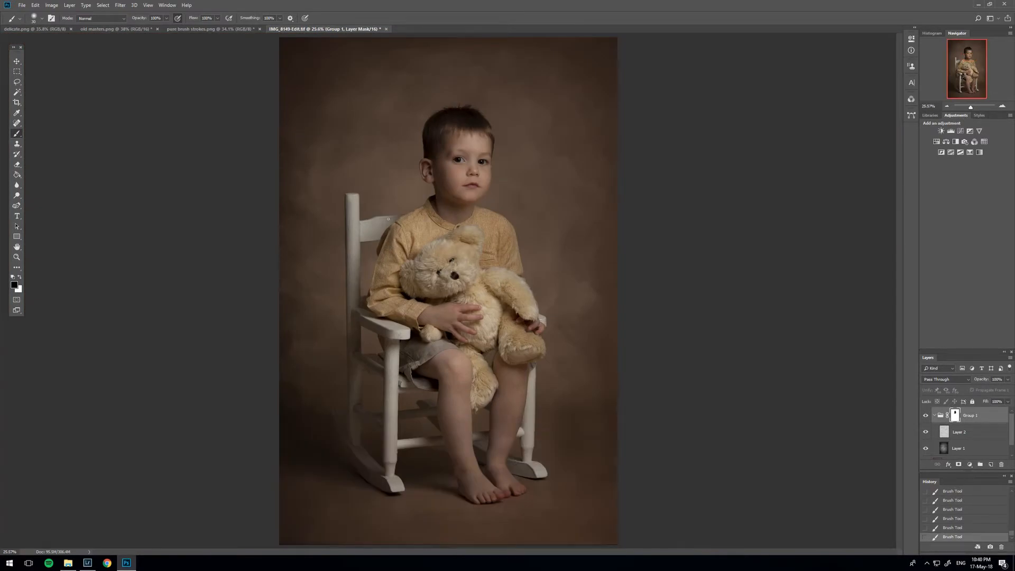
pyautogui.click(17, 258)
pyautogui.moveTo(322, 233); pyautogui.dragTo(387, 252)
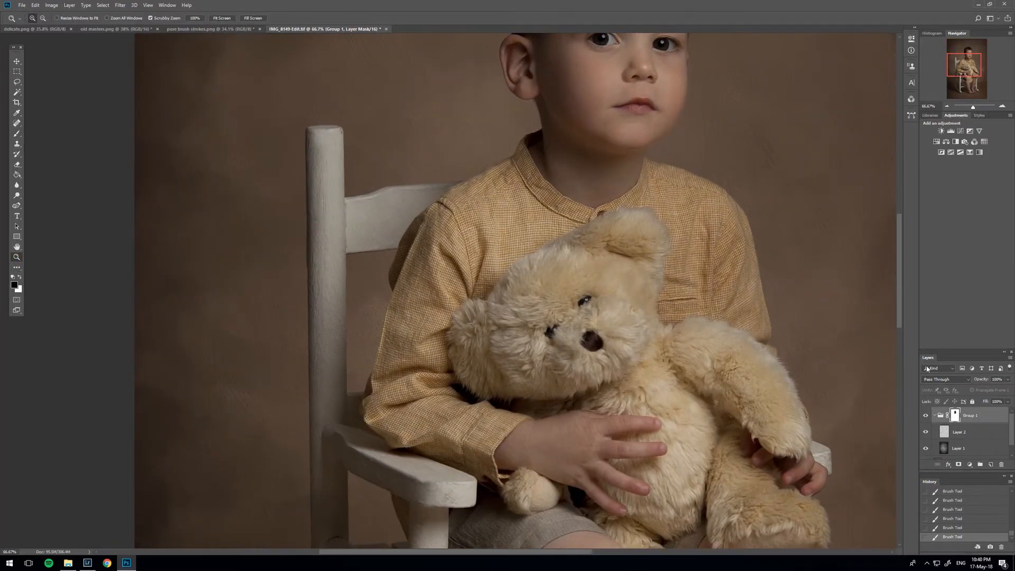
pyautogui.click(925, 416)
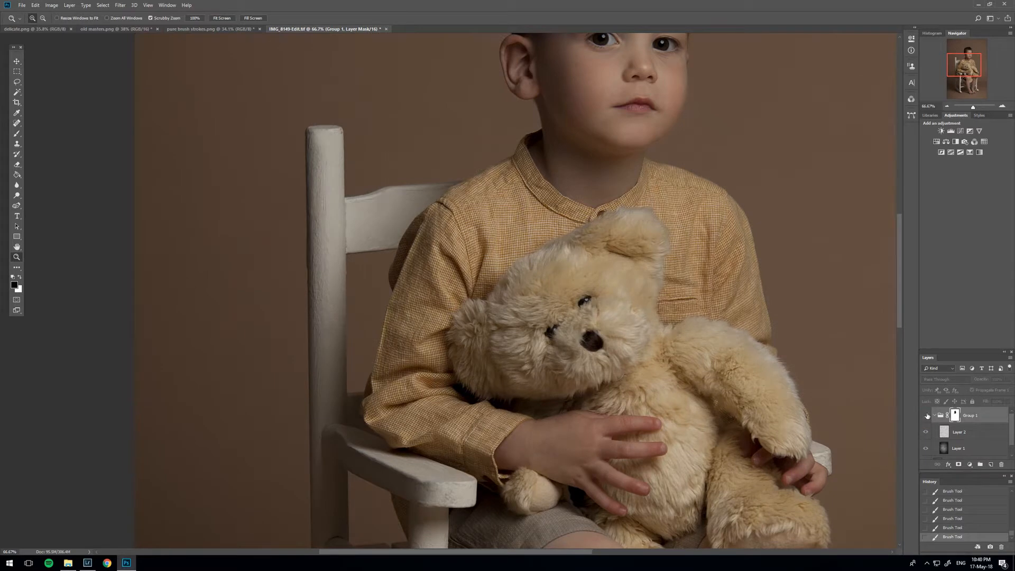
pyautogui.click(926, 414)
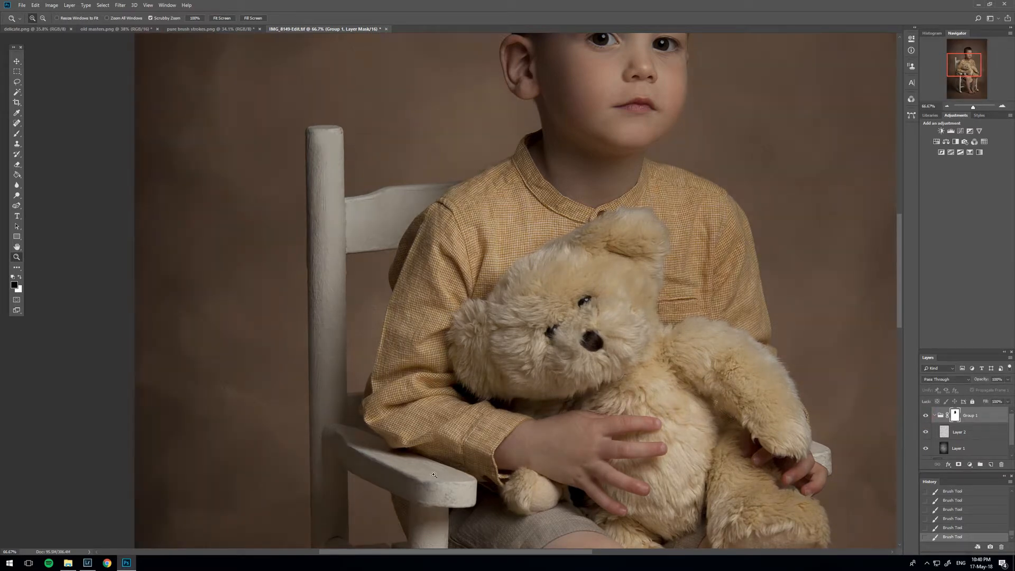
pyautogui.moveTo(434, 475); pyautogui.dragTo(322, 327)
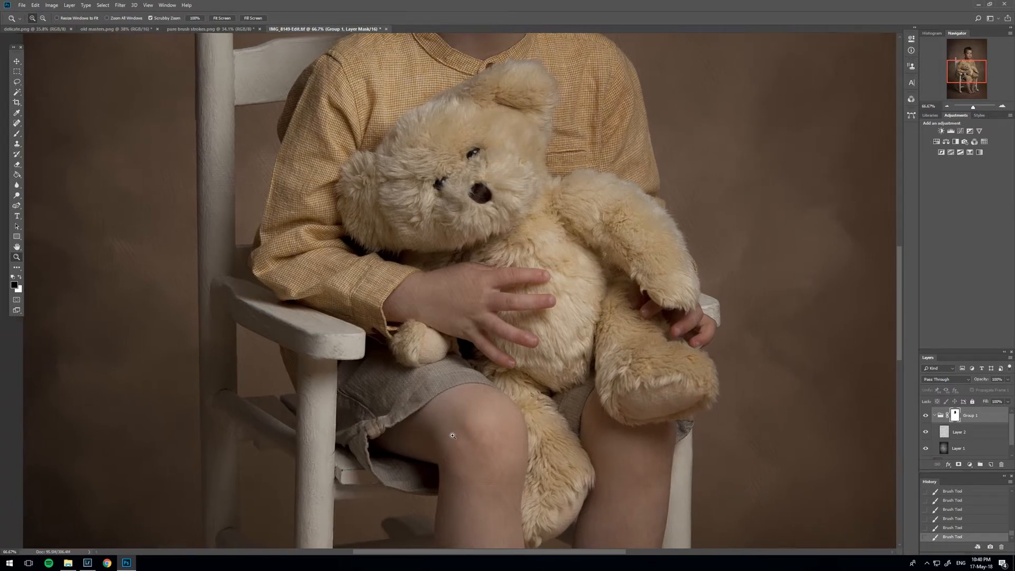
pyautogui.moveTo(515, 376); pyautogui.dragTo(442, 197)
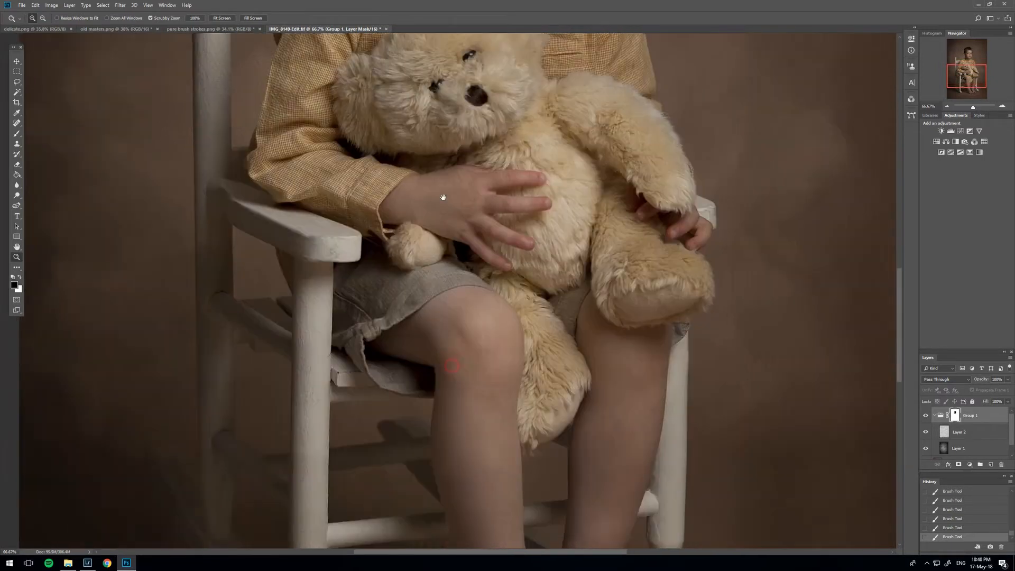
pyautogui.moveTo(480, 425); pyautogui.dragTo(453, 227)
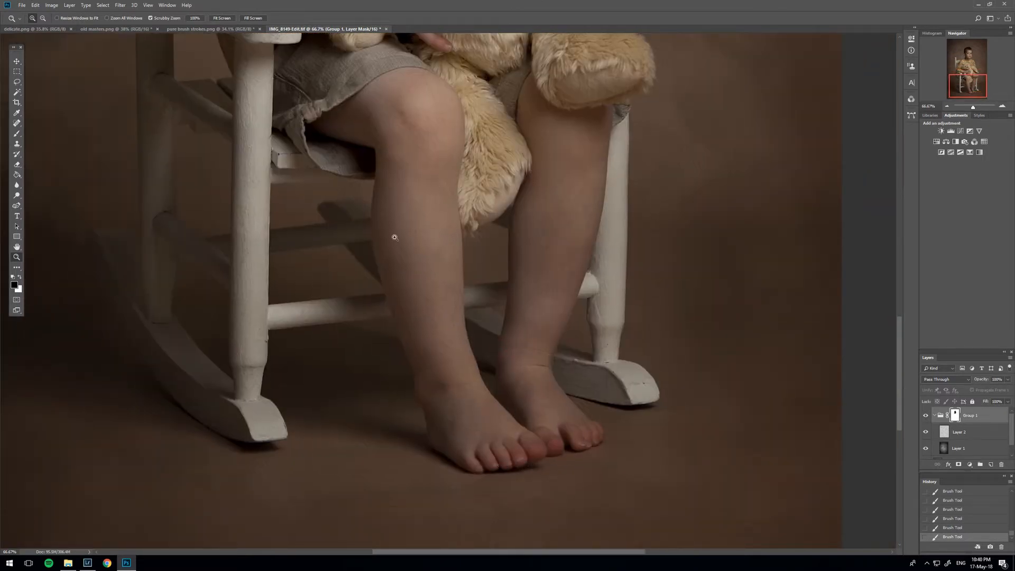
pyautogui.moveTo(394, 237); pyautogui.dragTo(393, 476)
pyautogui.moveTo(384, 203); pyautogui.dragTo(379, 422)
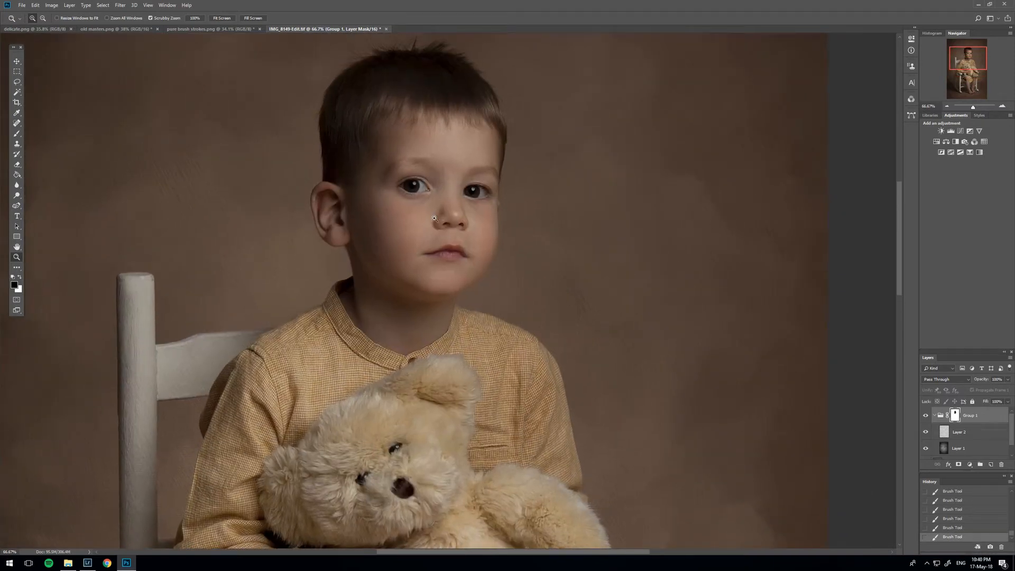
# Step: Compare the whole portrait with the texture group hidden and shown
pyautogui.hotkey('ctrl', '0')
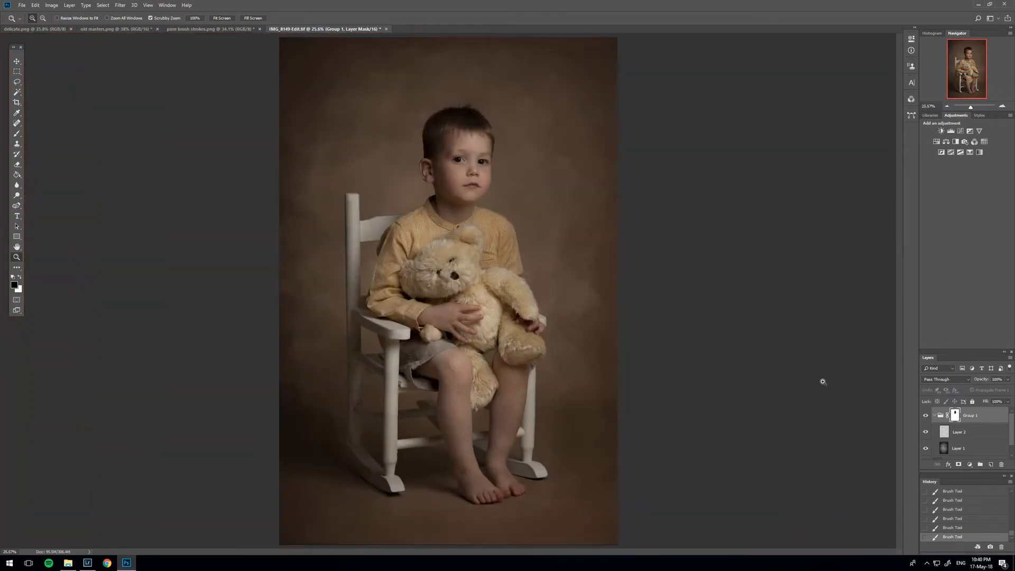
pyautogui.click(924, 415)
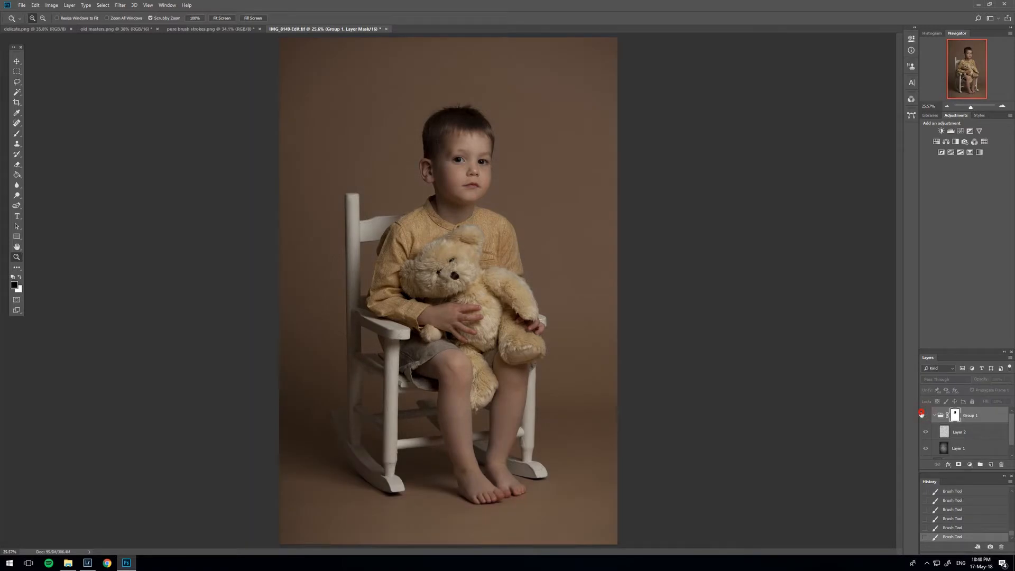
pyautogui.click(924, 415)
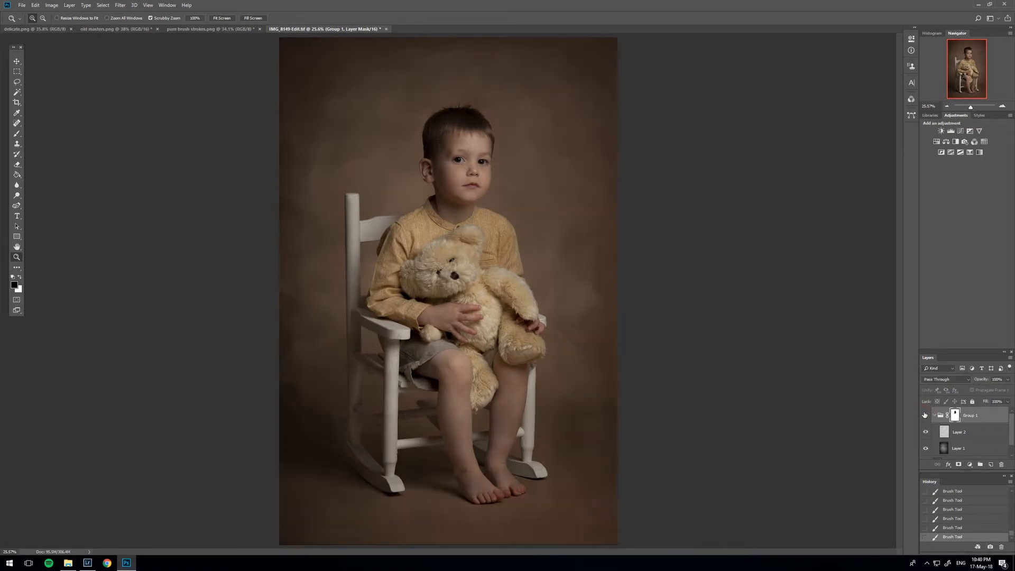
pyautogui.click(926, 416)
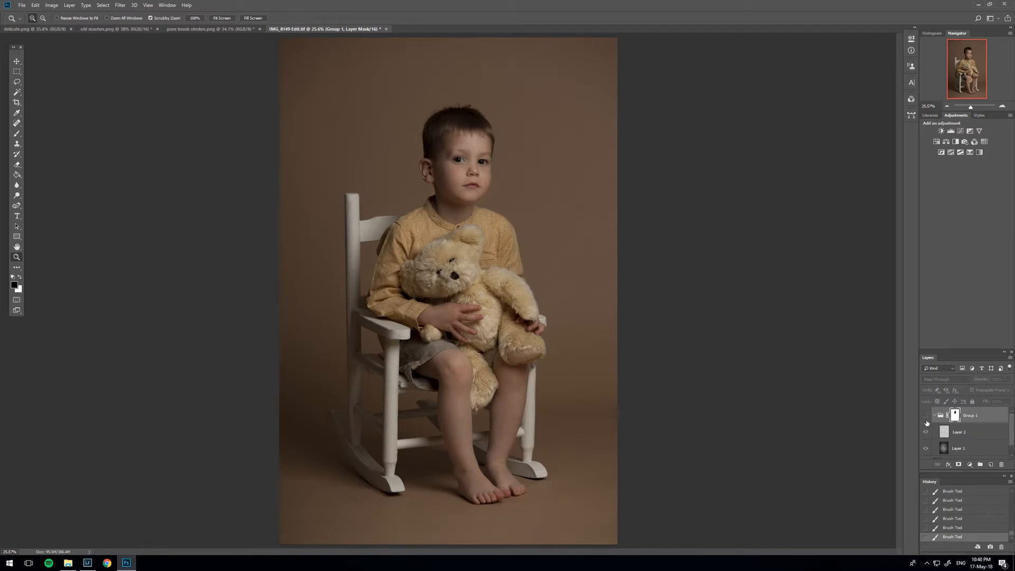
pyautogui.click(925, 416)
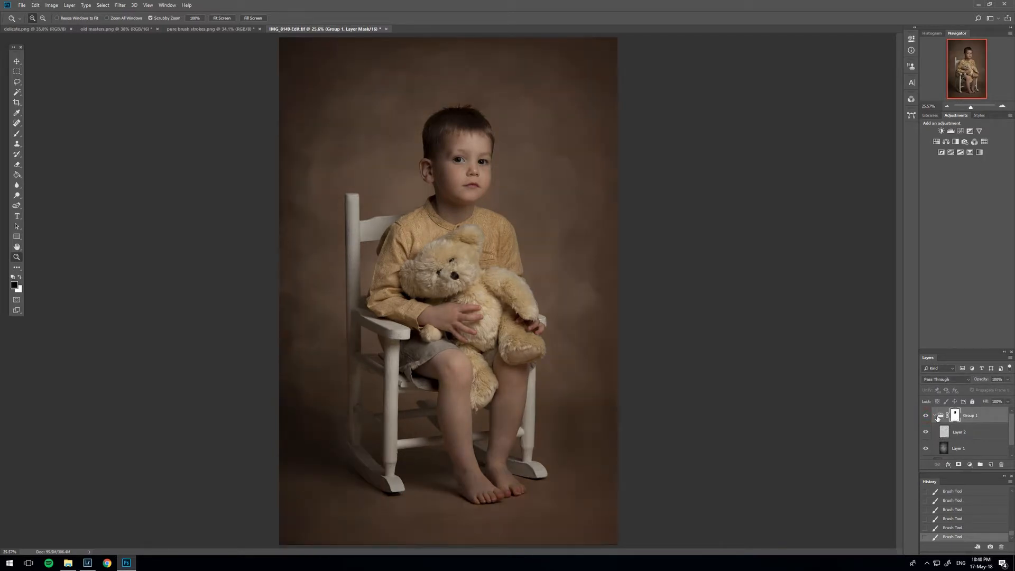
# Step: Select Layer 2 in the texture group and hide Group 1 together with its Layer 2 and Layer 1 textures
pyautogui.click(935, 415)
pyautogui.click(935, 416)
pyautogui.click(957, 432)
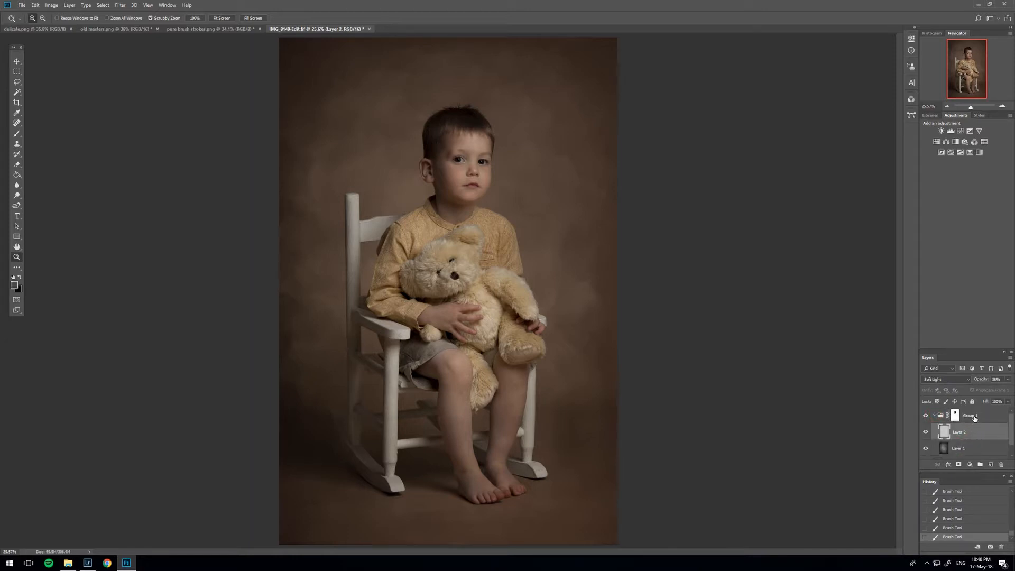
pyautogui.click(925, 415)
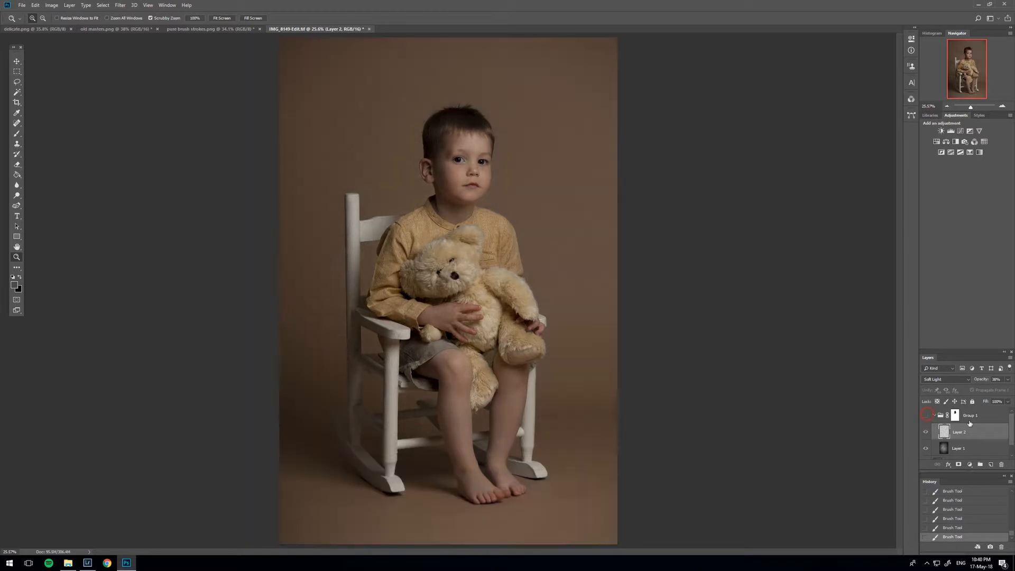
pyautogui.click(925, 415)
pyautogui.click(926, 432)
pyautogui.click(926, 448)
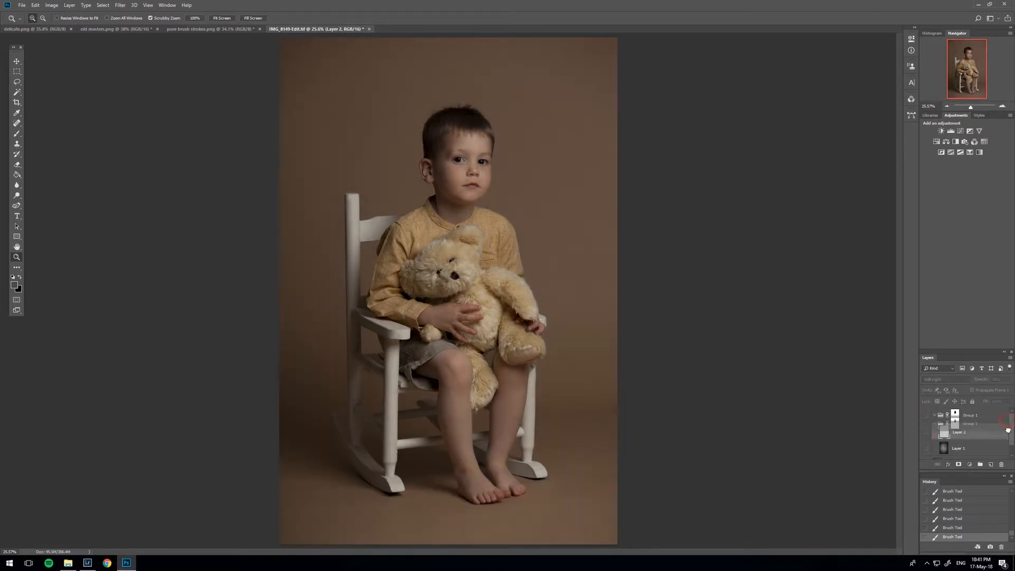
# Step: Copy the delicate.png texture into the boy's portrait document as a new layer above Layer 2
pyautogui.click(37, 31)
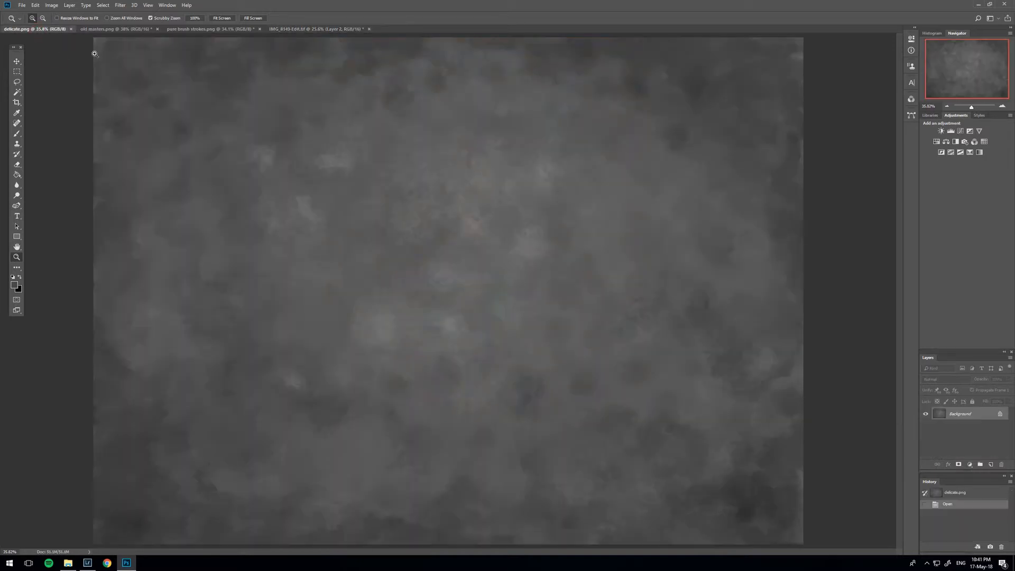
pyautogui.click(18, 63)
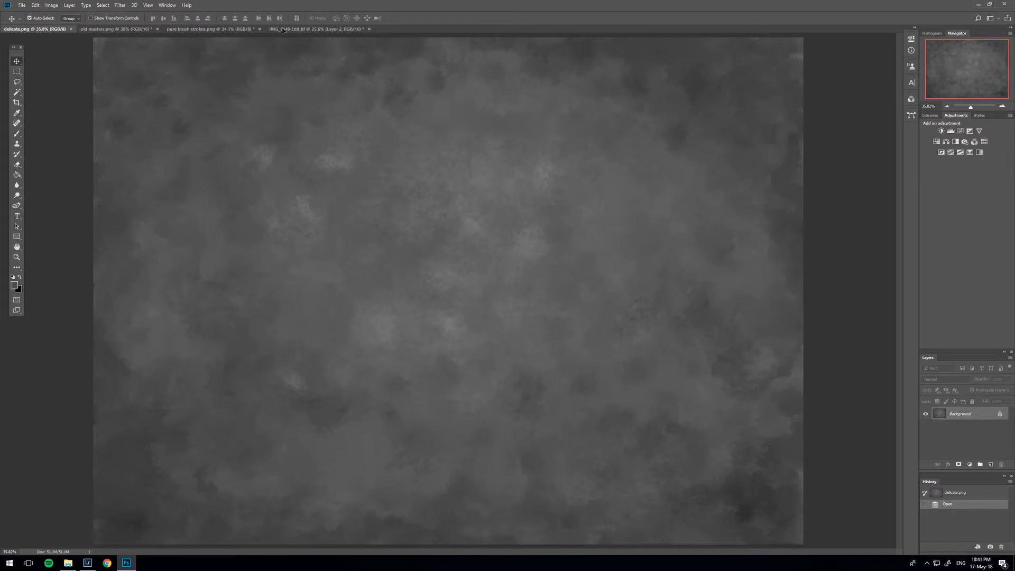
pyautogui.moveTo(283, 30); pyautogui.dragTo(368, 145)
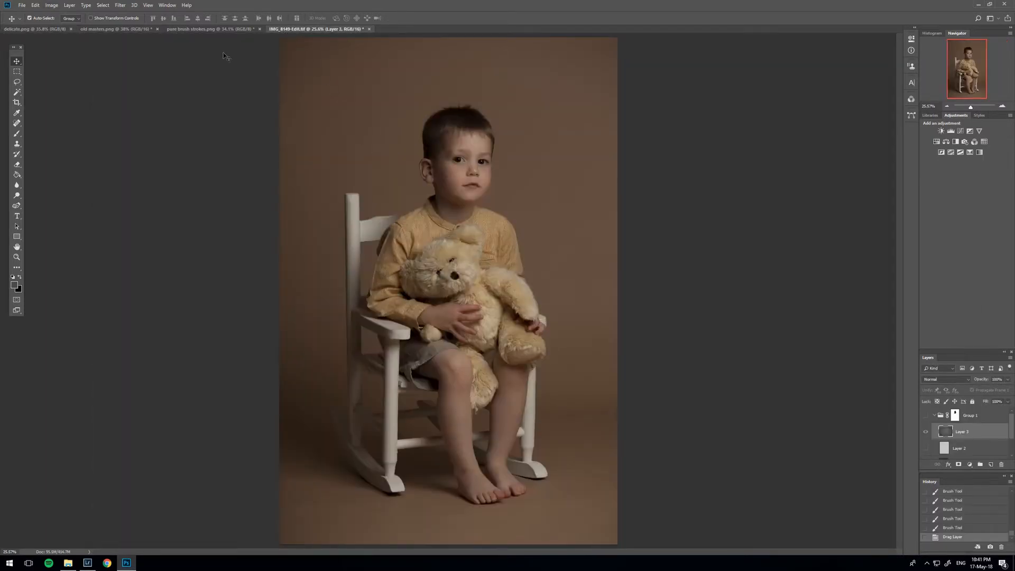
pyautogui.click(29, 31)
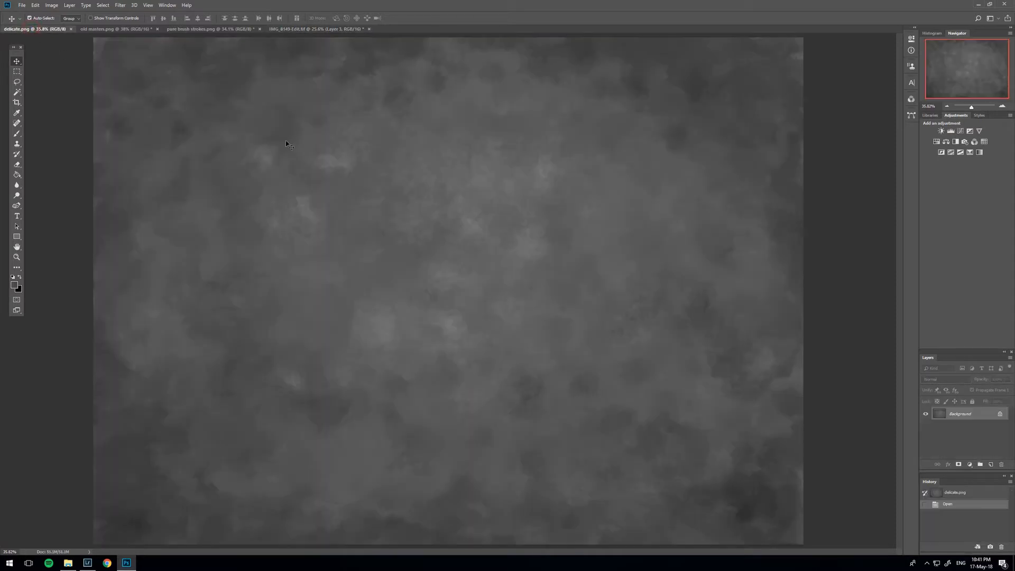
pyautogui.moveTo(278, 132); pyautogui.dragTo(328, 97)
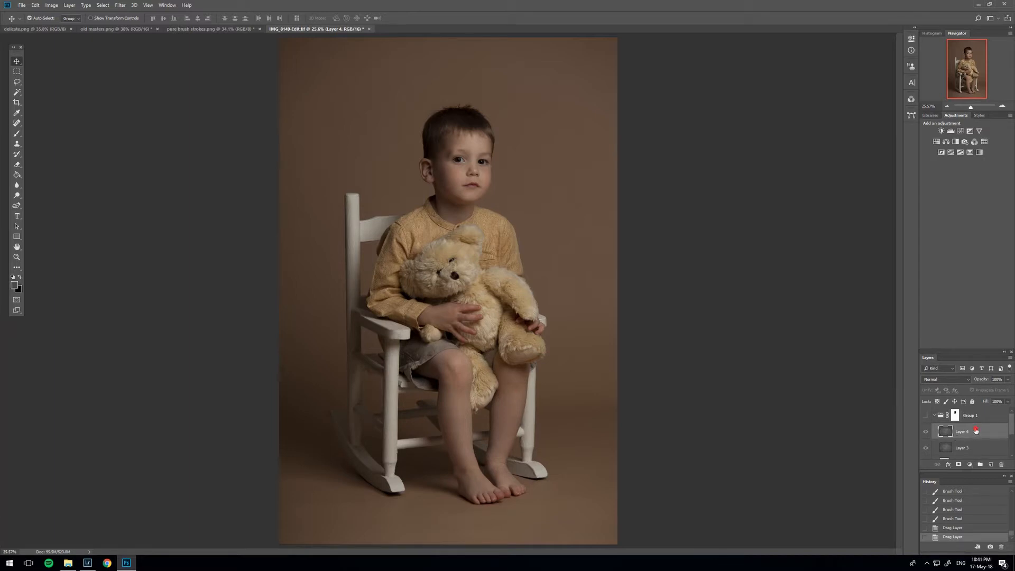
pyautogui.press('Delete')
# Step: Place the delicate texture layer above Group 1 and rotate it 90 degrees, fitting it to cover the whole portrait
pyautogui.moveTo(976, 433); pyautogui.dragTo(978, 408)
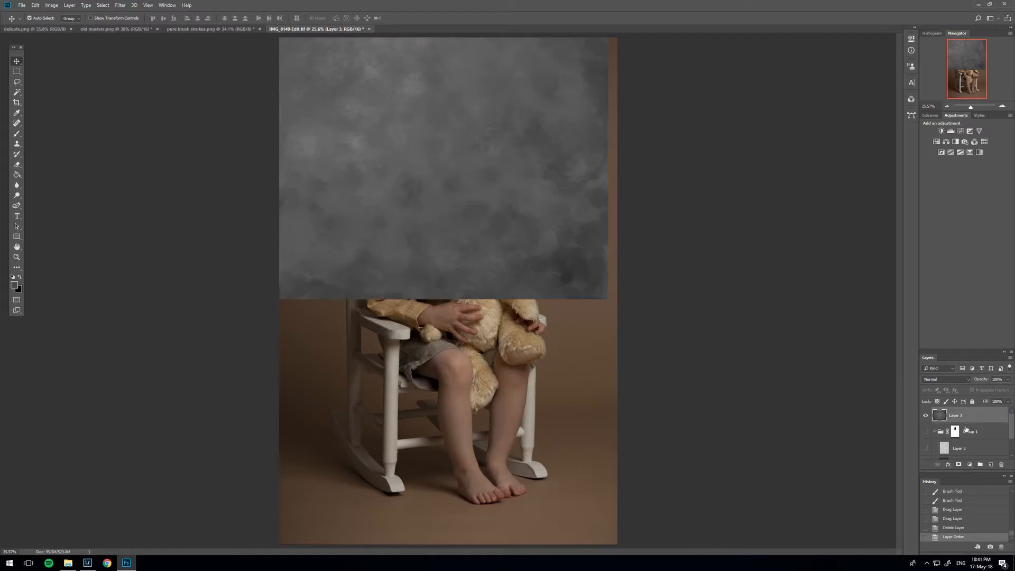
pyautogui.moveTo(380, 168); pyautogui.dragTo(408, 229)
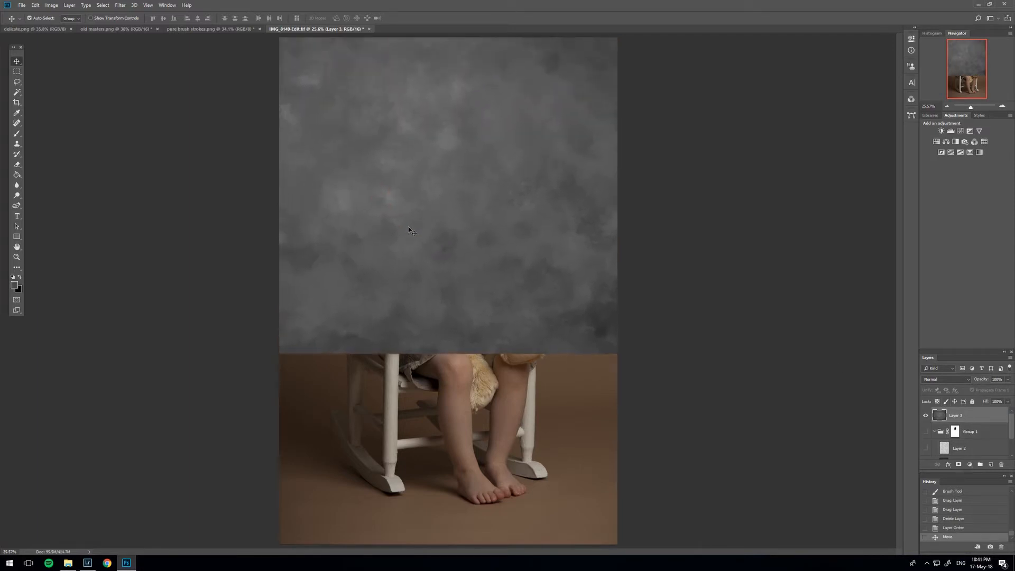
pyautogui.hotkey('ctrl', 't')
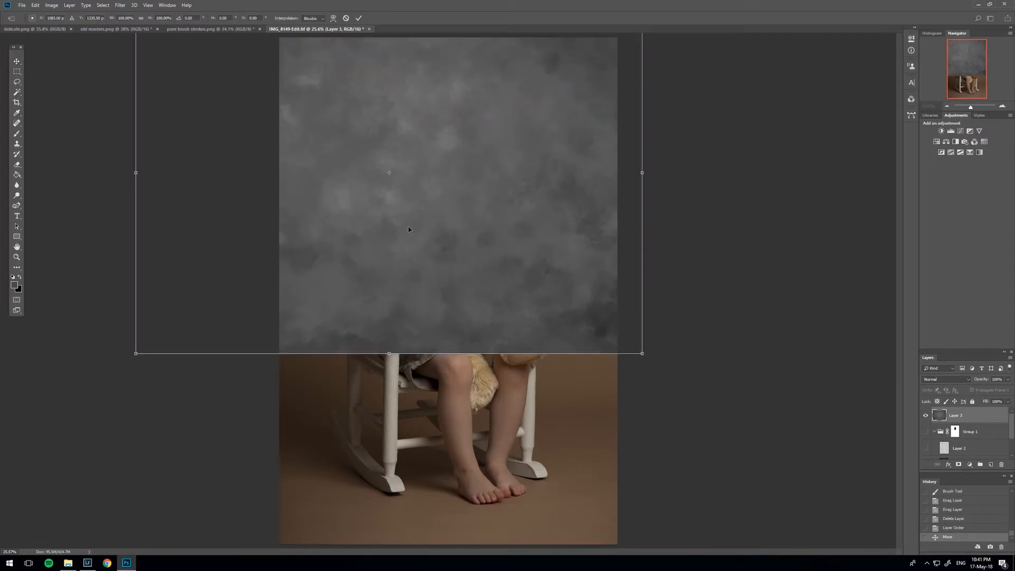
pyautogui.moveTo(550, 405); pyautogui.dragTo(226, 310)
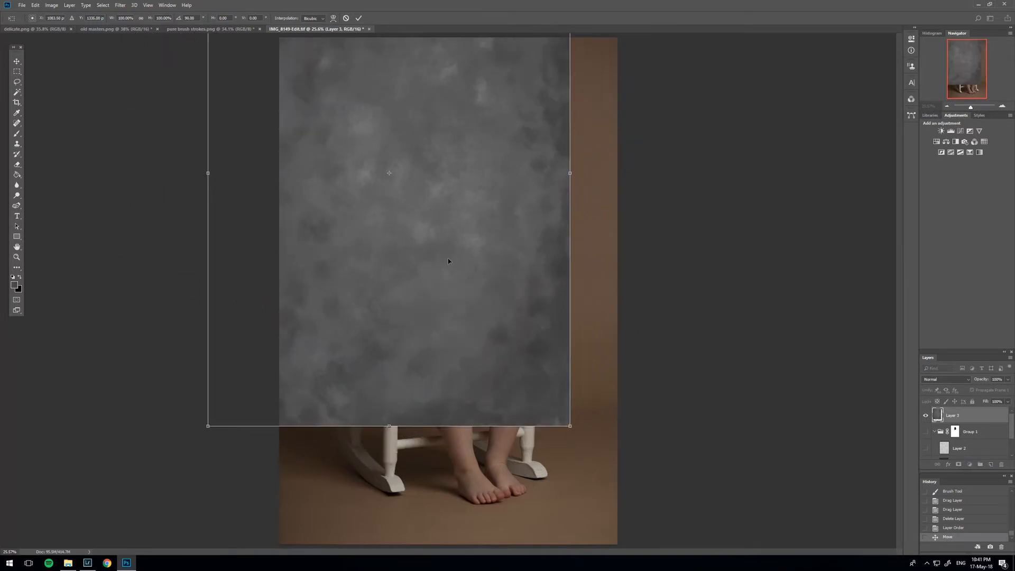
pyautogui.moveTo(449, 258); pyautogui.dragTo(507, 375)
pyautogui.moveTo(448, 540); pyautogui.dragTo(448, 546)
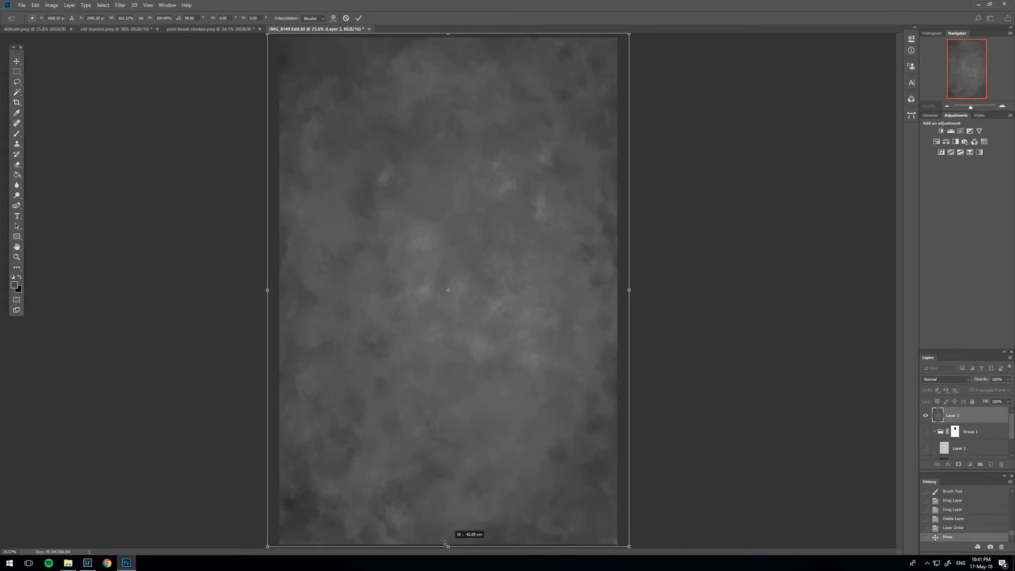
pyautogui.press('Return')
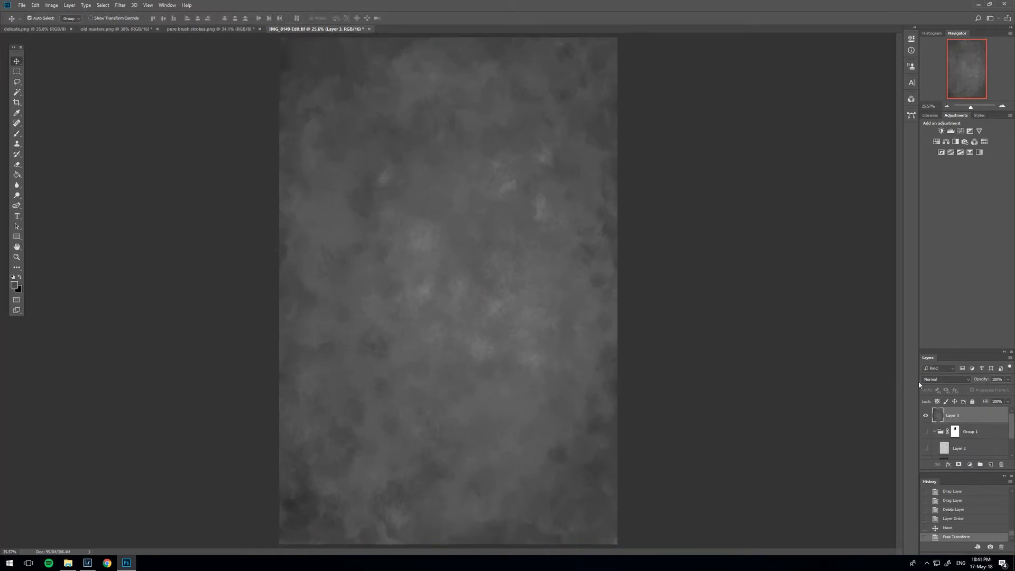
# Step: Set the delicate texture layer's blend mode to Soft Light
pyautogui.click(945, 379)
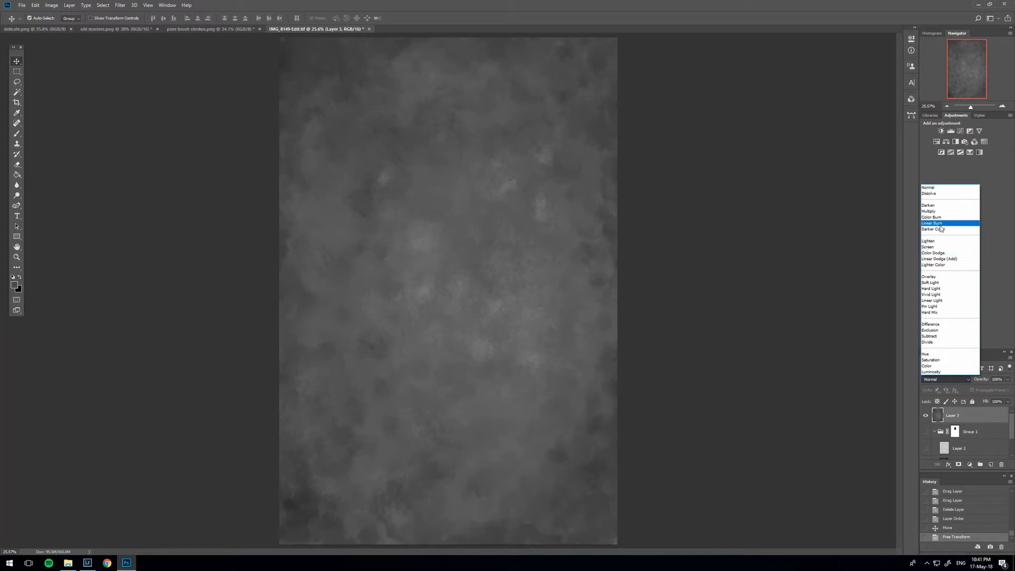
pyautogui.click(926, 283)
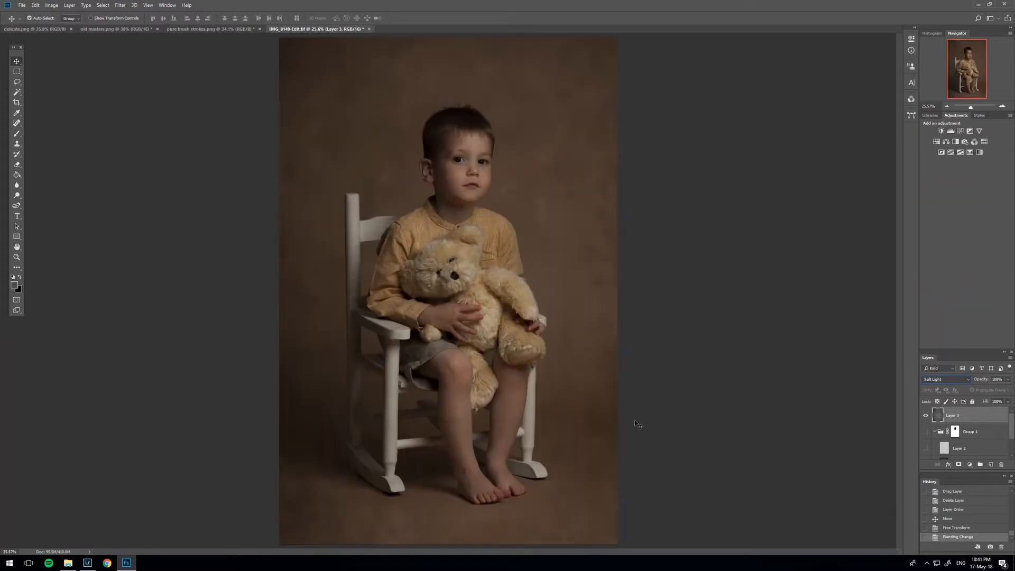
# Step: Inspect the delicate texture up close on the backdrop around the boy's head, the chair and the legs
pyautogui.click(17, 257)
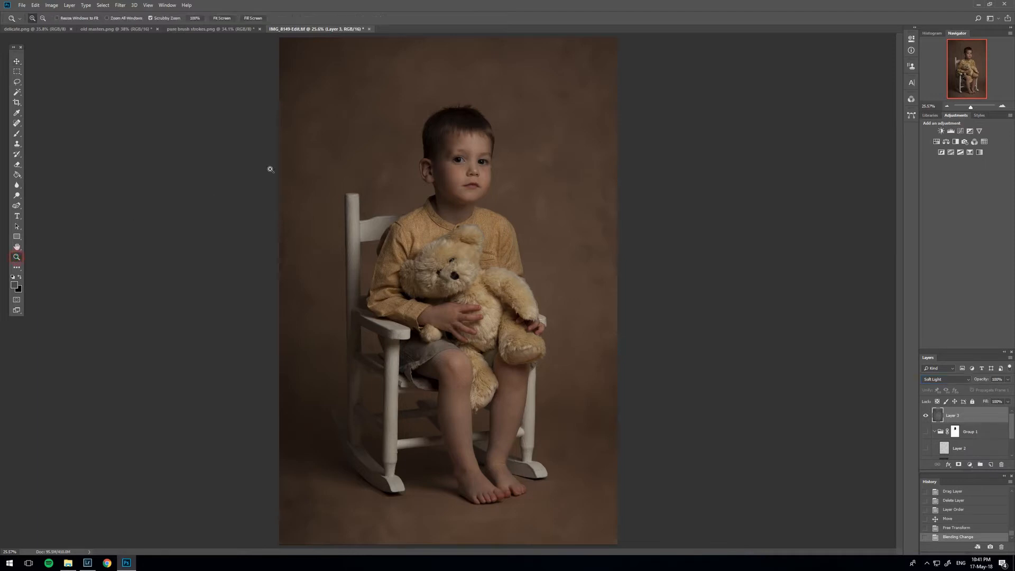
pyautogui.click(400, 141)
pyautogui.click(399, 142)
pyautogui.keyDown('alt'); pyautogui.click(528, 157); pyautogui.keyUp('alt')
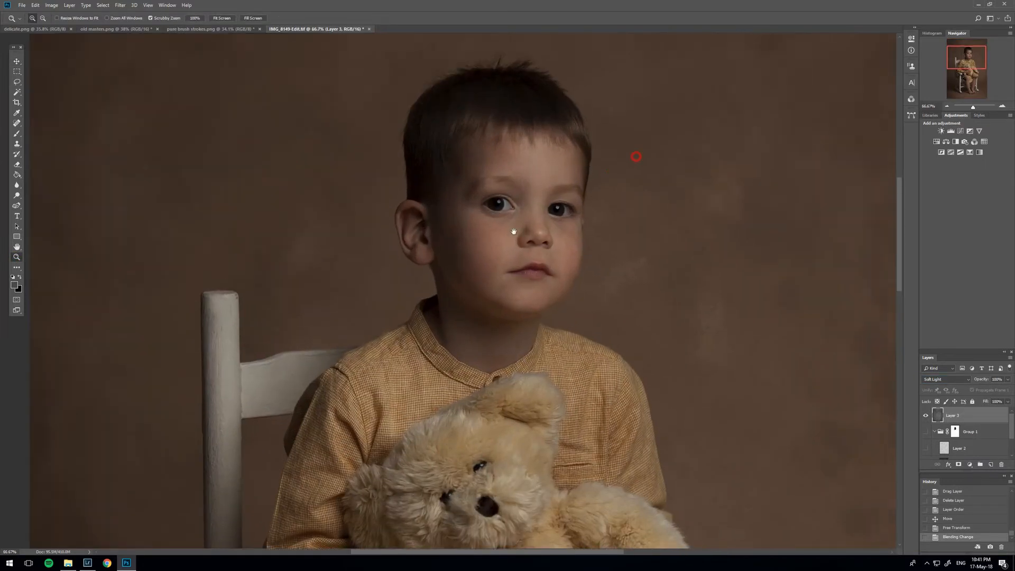
pyautogui.moveTo(539, 186); pyautogui.dragTo(516, 244)
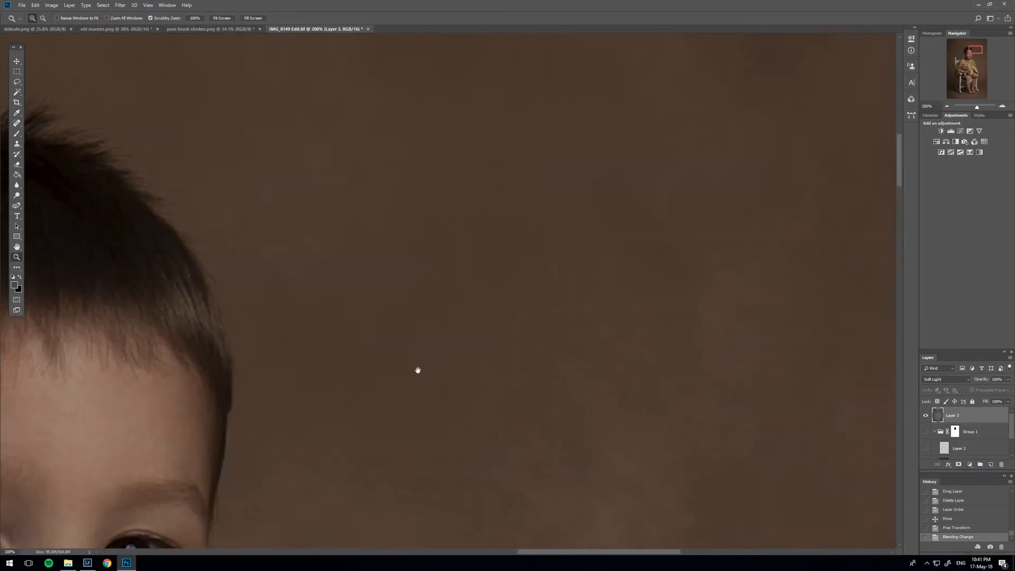
pyautogui.moveTo(417, 367); pyautogui.dragTo(512, 206)
pyautogui.hotkey('ctrl', '0')
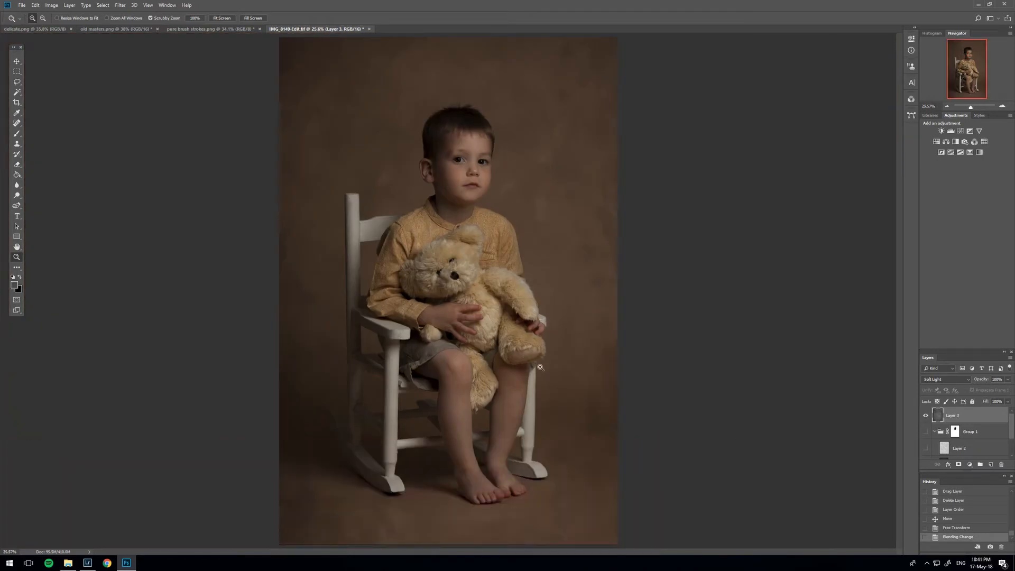
pyautogui.click(544, 445)
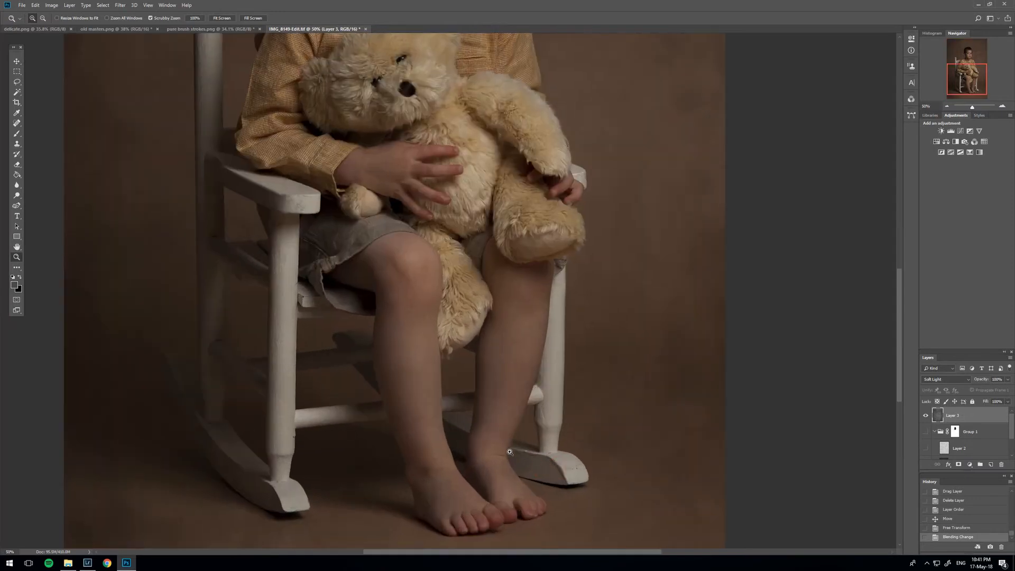
pyautogui.moveTo(546, 417); pyautogui.dragTo(569, 225)
pyautogui.moveTo(306, 335); pyautogui.dragTo(367, 341)
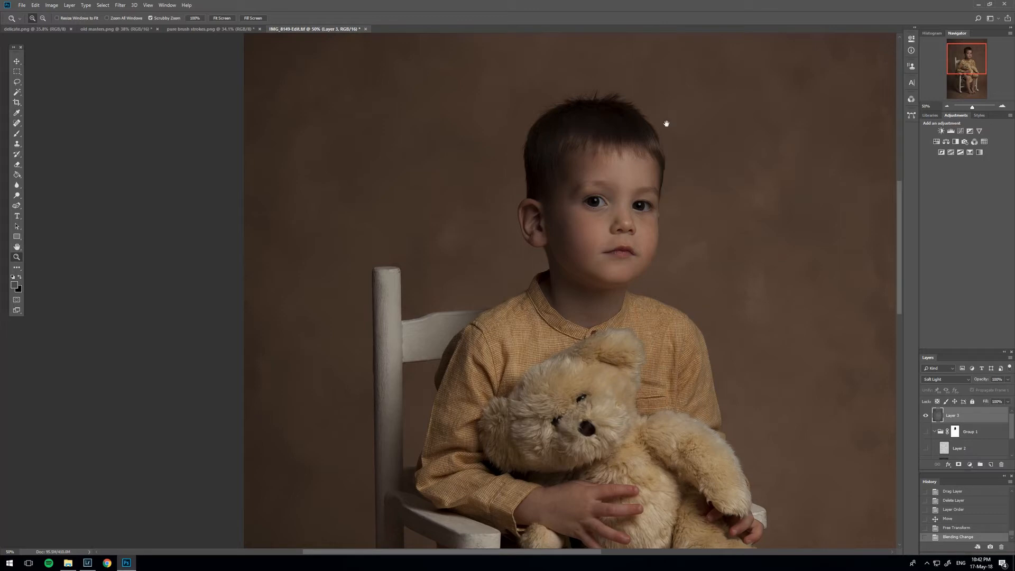
pyautogui.moveTo(666, 124); pyautogui.dragTo(539, 364)
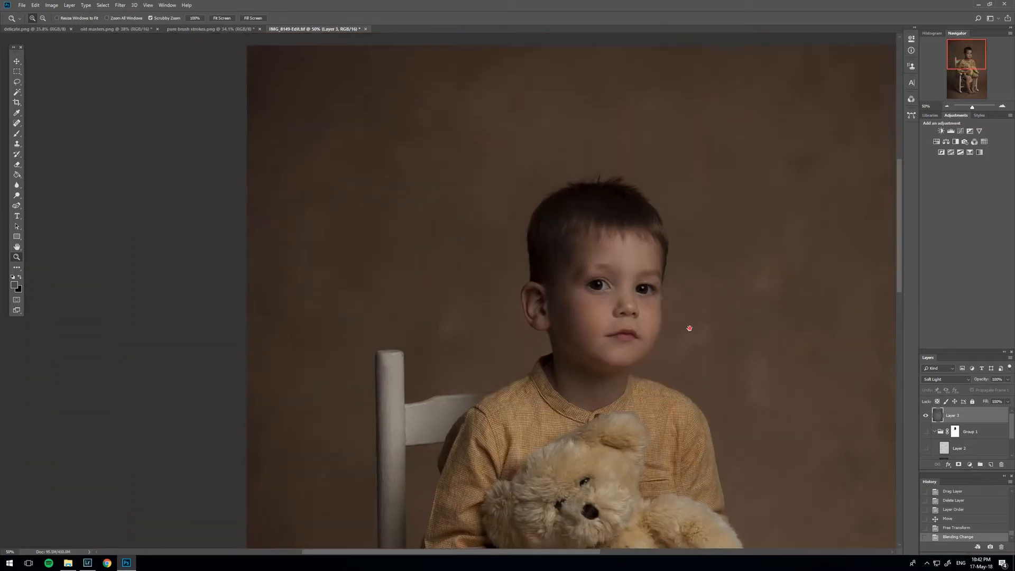
pyautogui.moveTo(687, 329); pyautogui.dragTo(381, 260)
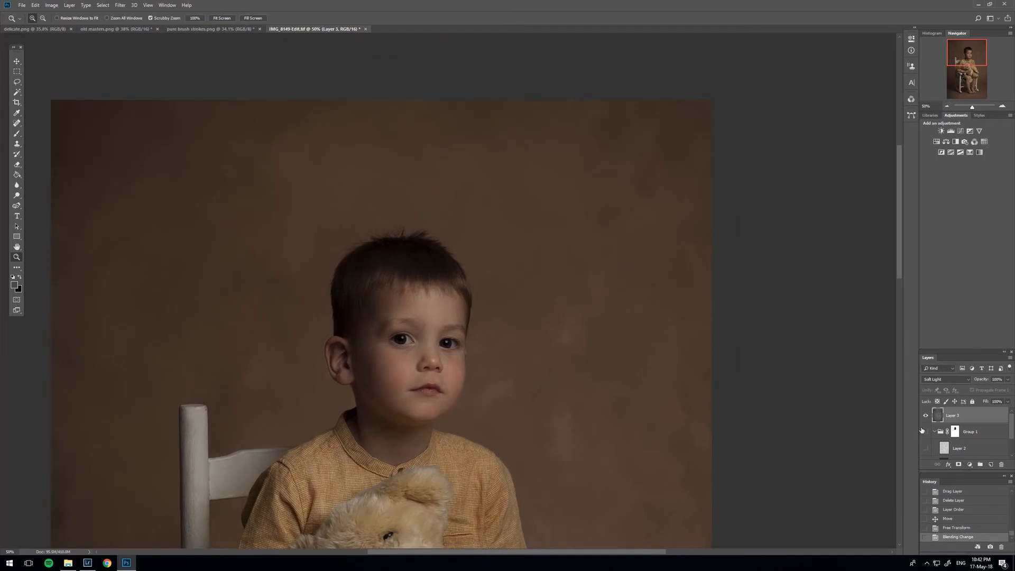
# Step: Copy the pure brush strokes.png texture into the boy's portrait document as a new layer above the delicate texture
pyautogui.click(17, 62)
pyautogui.click(183, 29)
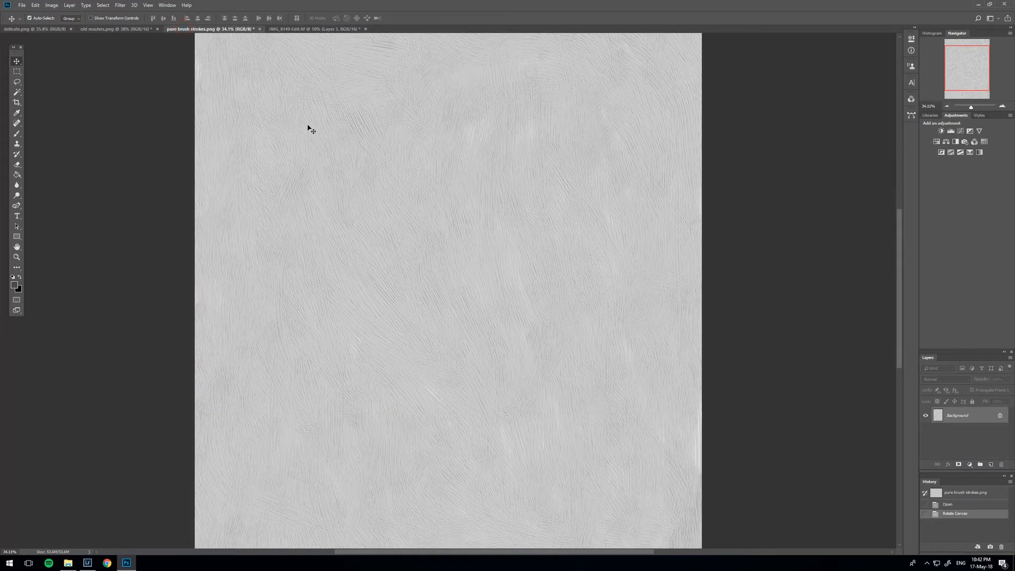
pyautogui.click(313, 121)
pyautogui.moveTo(294, 29); pyautogui.dragTo(335, 151)
pyautogui.moveTo(342, 248); pyautogui.dragTo(346, 251)
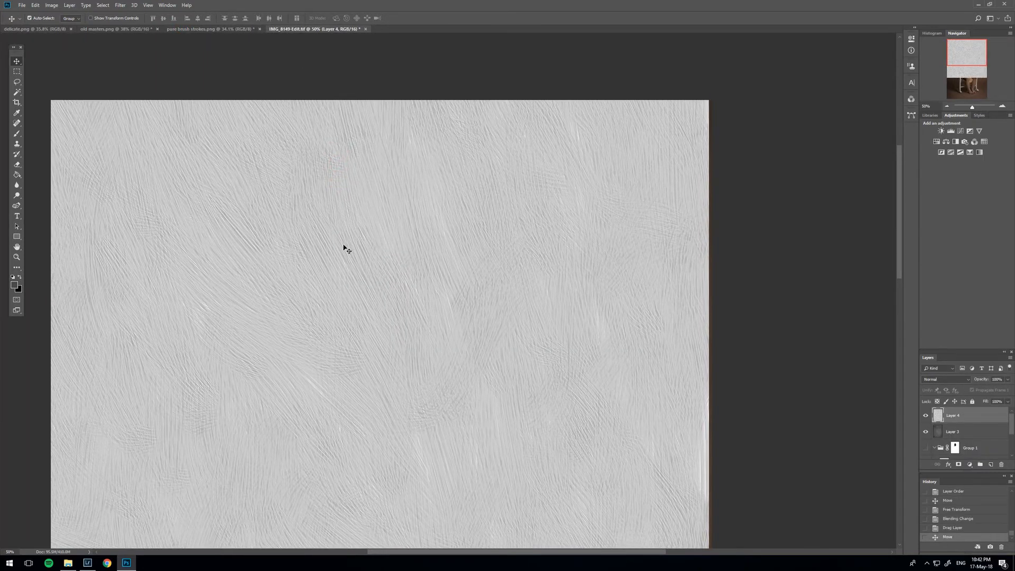
# Step: Position the brush strokes texture over the portrait and stretch it slightly downward to cover the whole canvas
pyautogui.scroll(-3, 345, 249)
pyautogui.moveTo(326, 185); pyautogui.dragTo(347, 360)
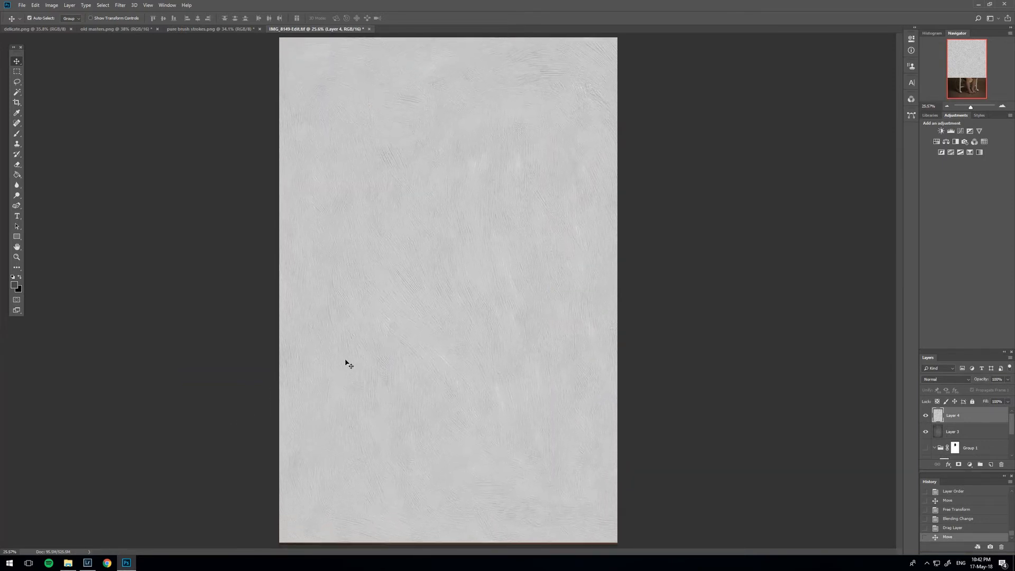
pyautogui.hotkey('ctrl', 't')
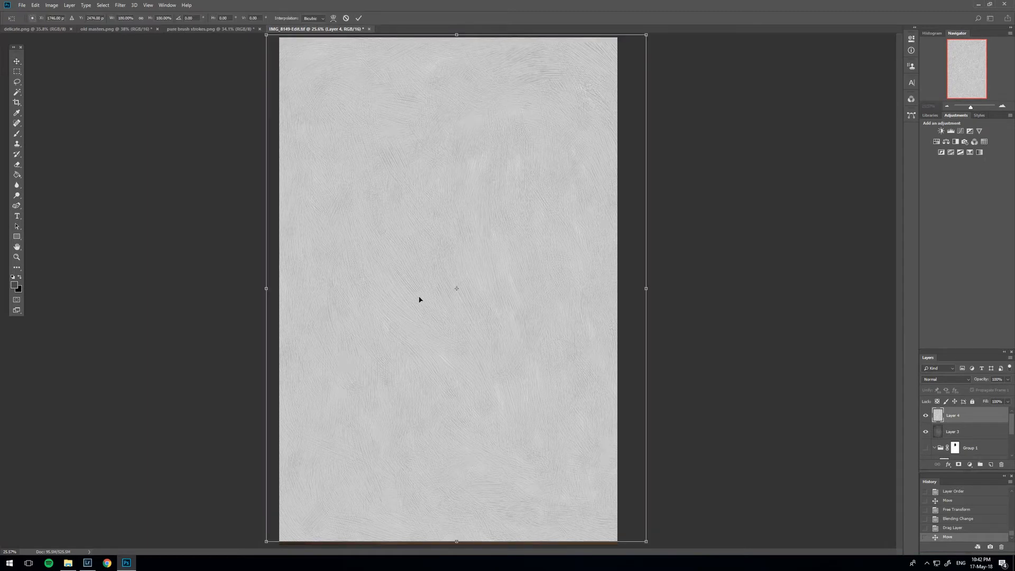
pyautogui.moveTo(457, 540); pyautogui.dragTo(457, 546)
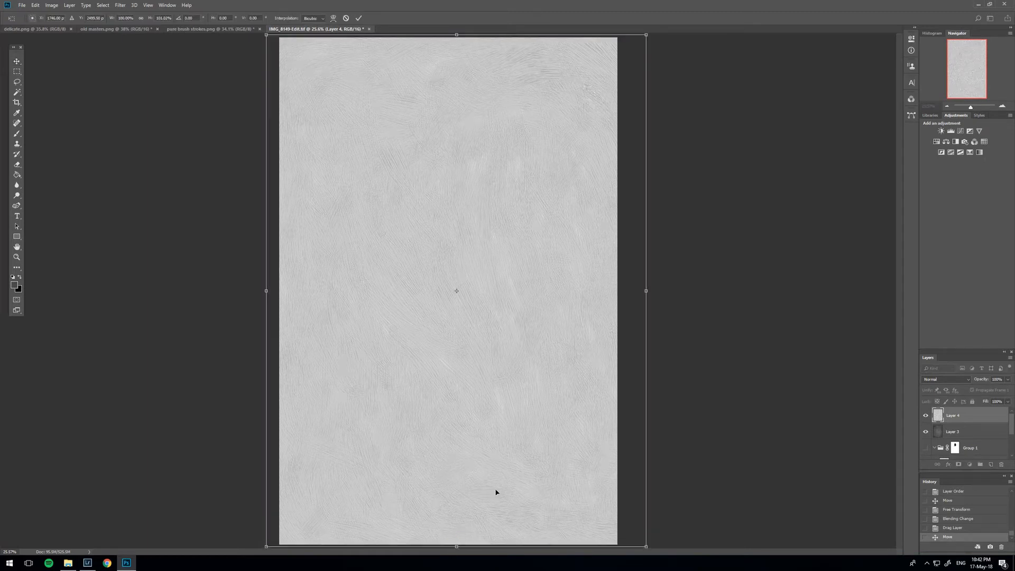
pyautogui.press('Return')
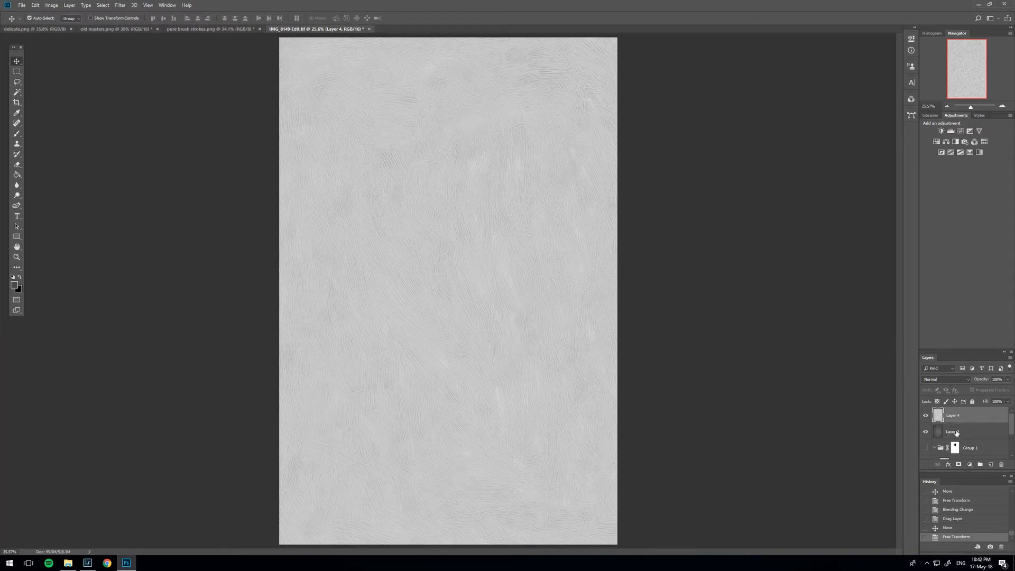
# Step: Group the brush strokes and delicate texture layers as Group 2 in Pass Through mode
pyautogui.keyDown('ctrl'); pyautogui.click(957, 432); pyautogui.keyUp('ctrl')
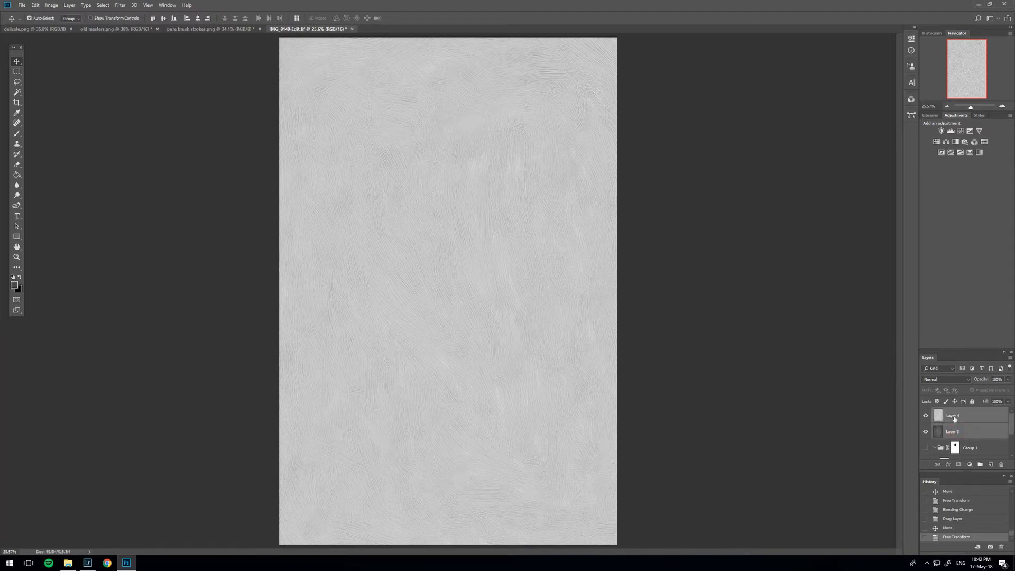
pyautogui.rightClick(954, 419)
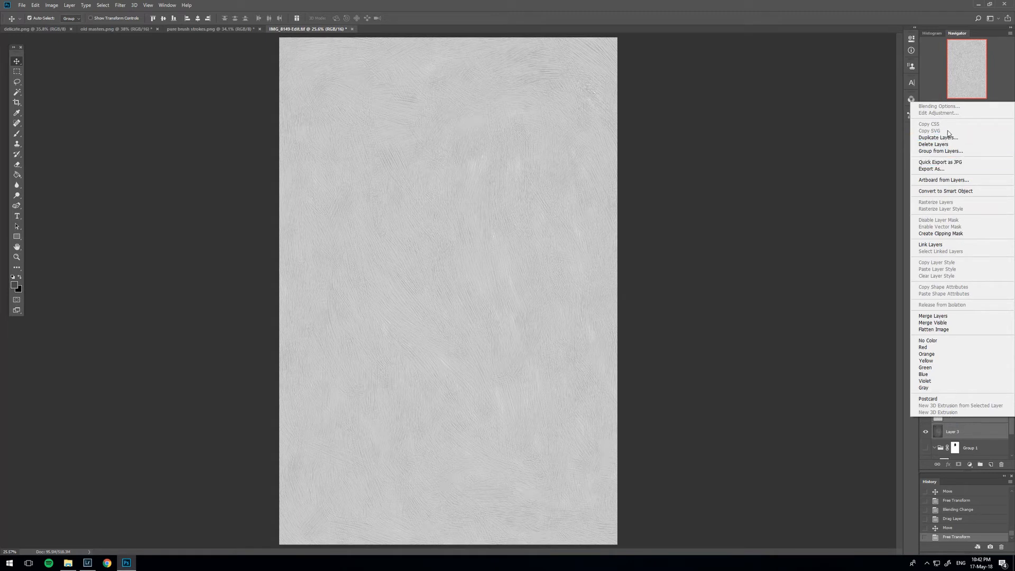
pyautogui.click(943, 151)
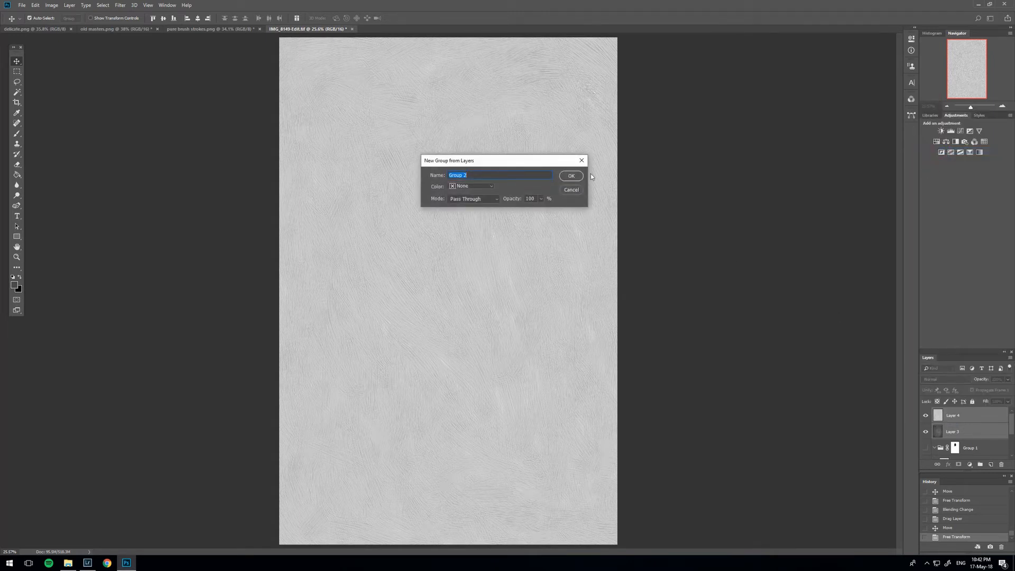
pyautogui.click(571, 176)
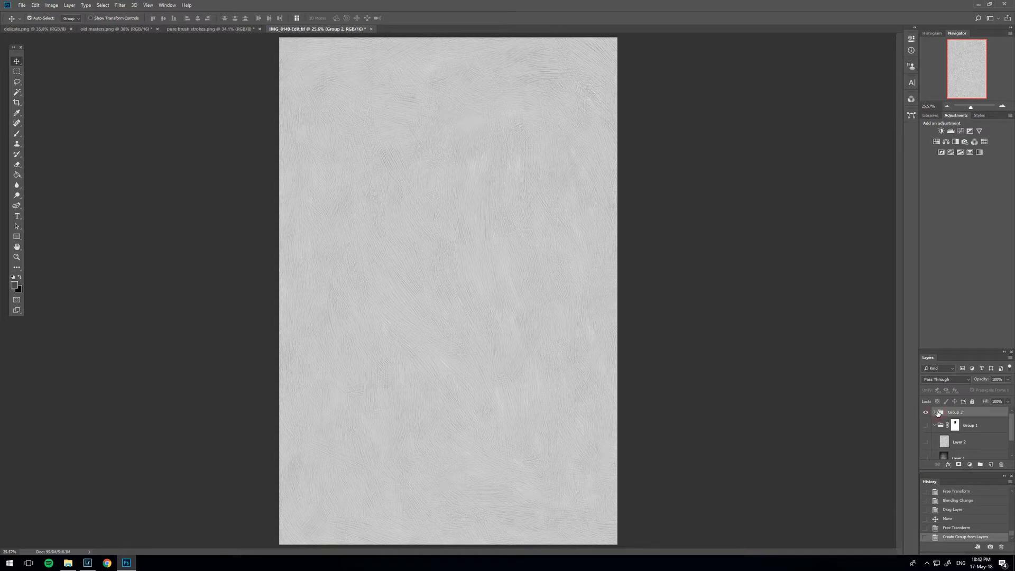
# Step: Set both texture layers in Group 2, Layer 4 and Layer 3, to the Soft Light blend mode
pyautogui.click(935, 412)
pyautogui.click(958, 424)
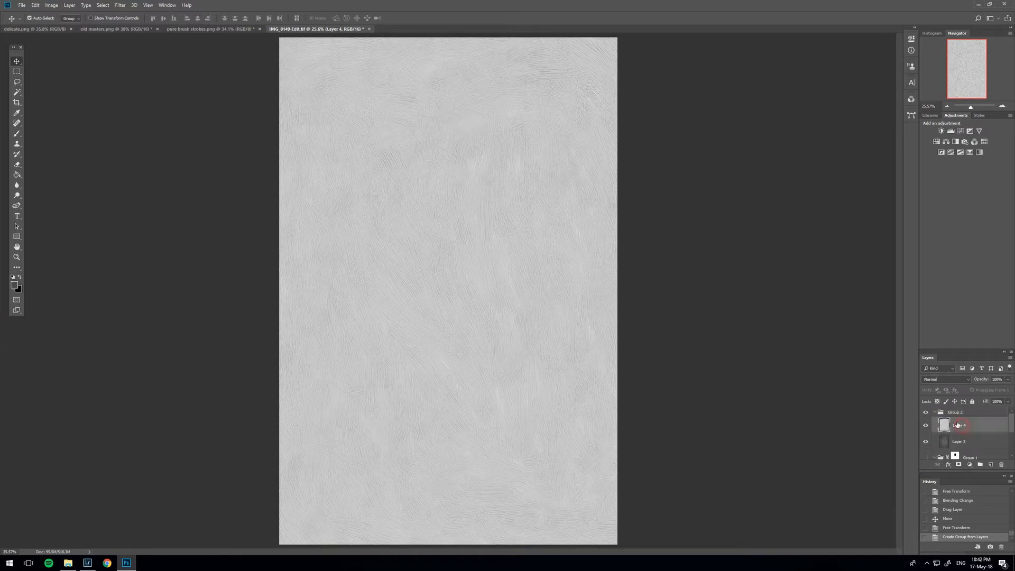
pyautogui.click(941, 381)
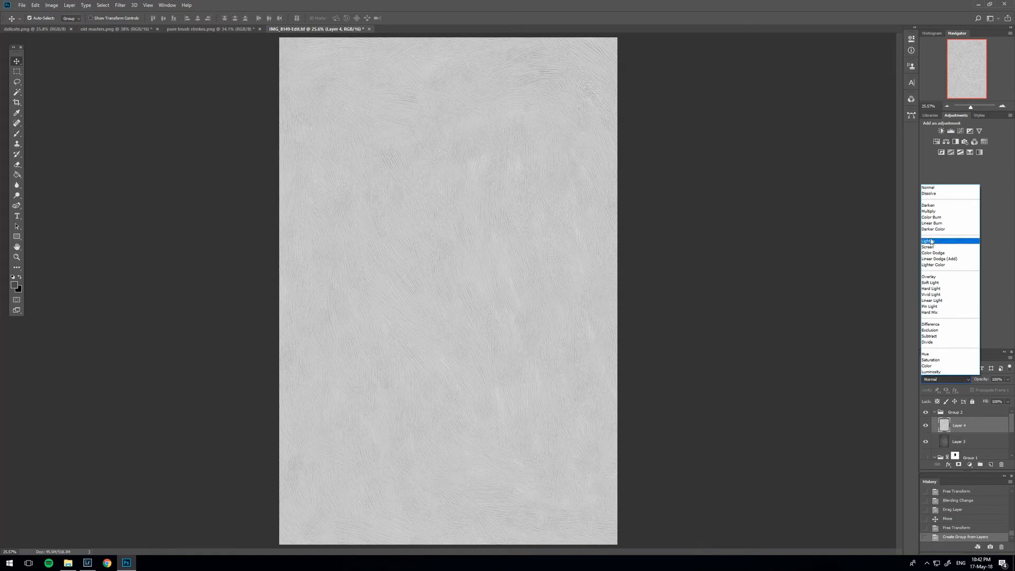
pyautogui.click(931, 282)
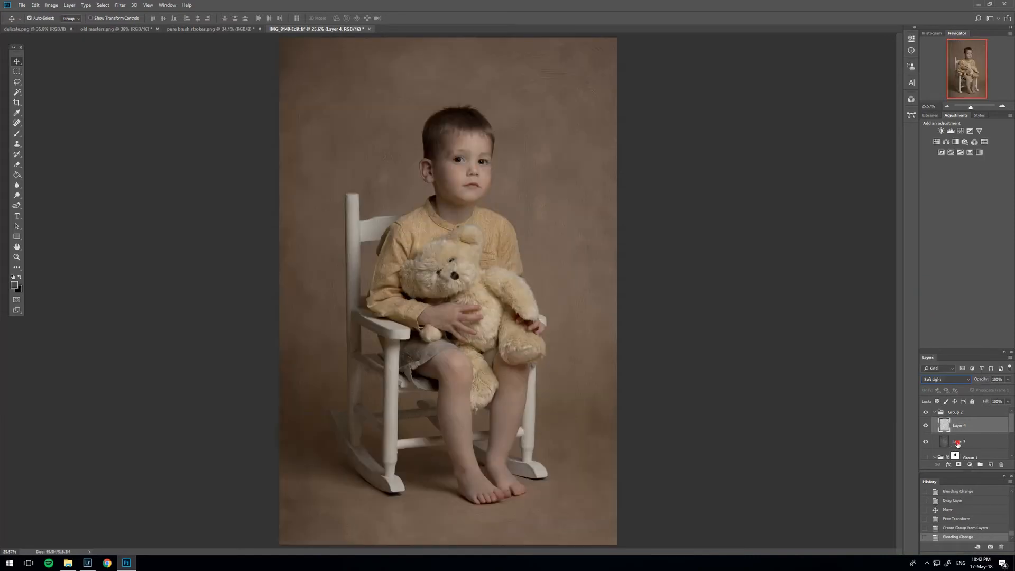
pyautogui.click(957, 443)
pyautogui.click(947, 379)
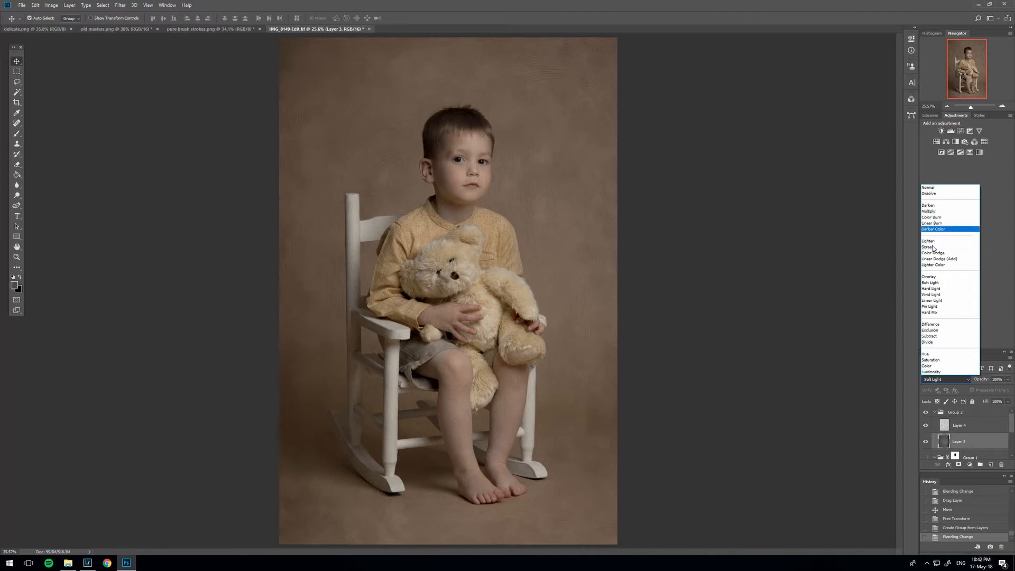
pyautogui.click(928, 283)
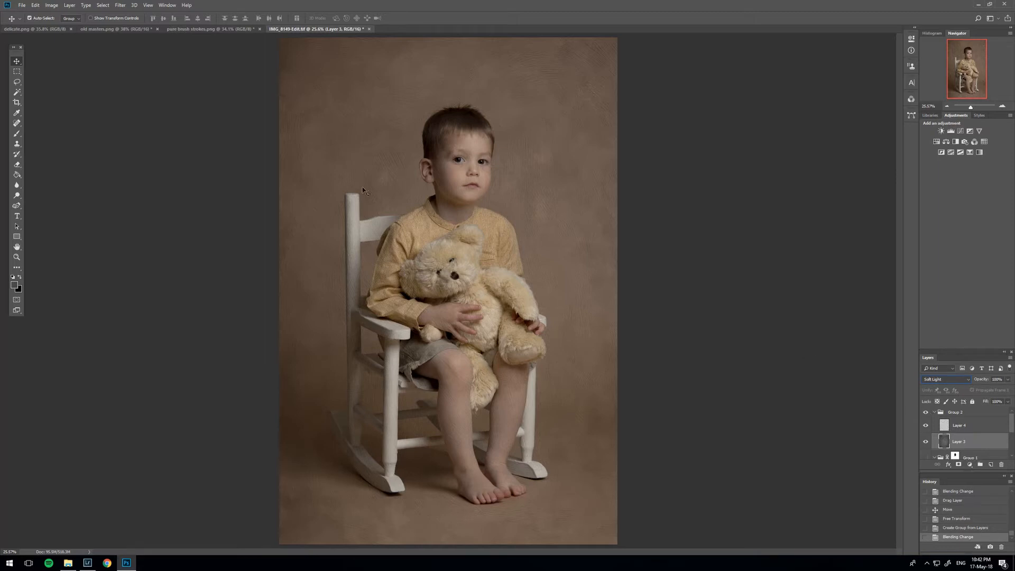
# Step: Lower the opacity of the brush strokes texture, Layer 4 in Group 2, to 40%
pyautogui.click(17, 257)
pyautogui.click(344, 118)
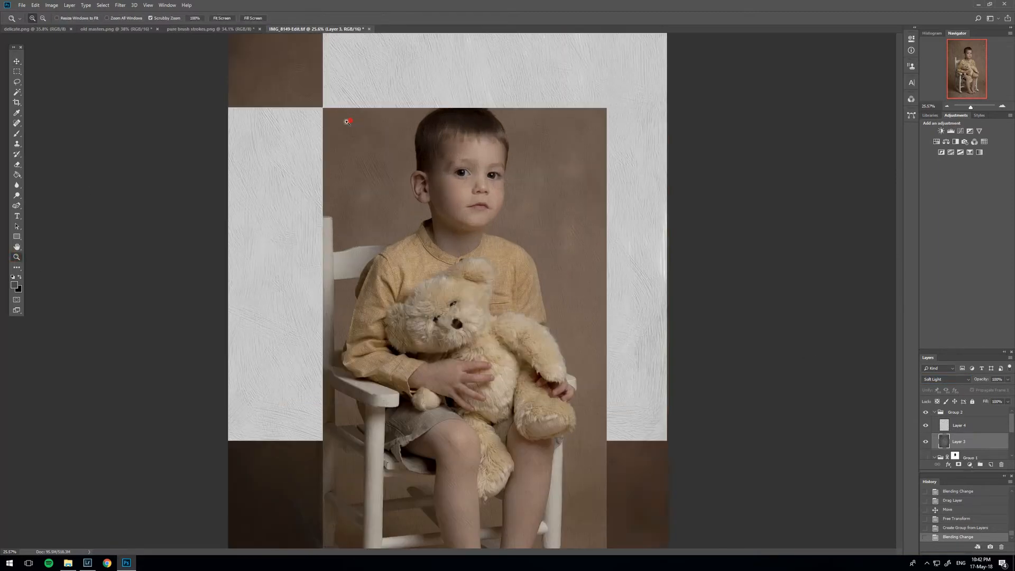
pyautogui.click(526, 130)
pyautogui.click(508, 337)
pyautogui.moveTo(508, 337); pyautogui.dragTo(376, 286)
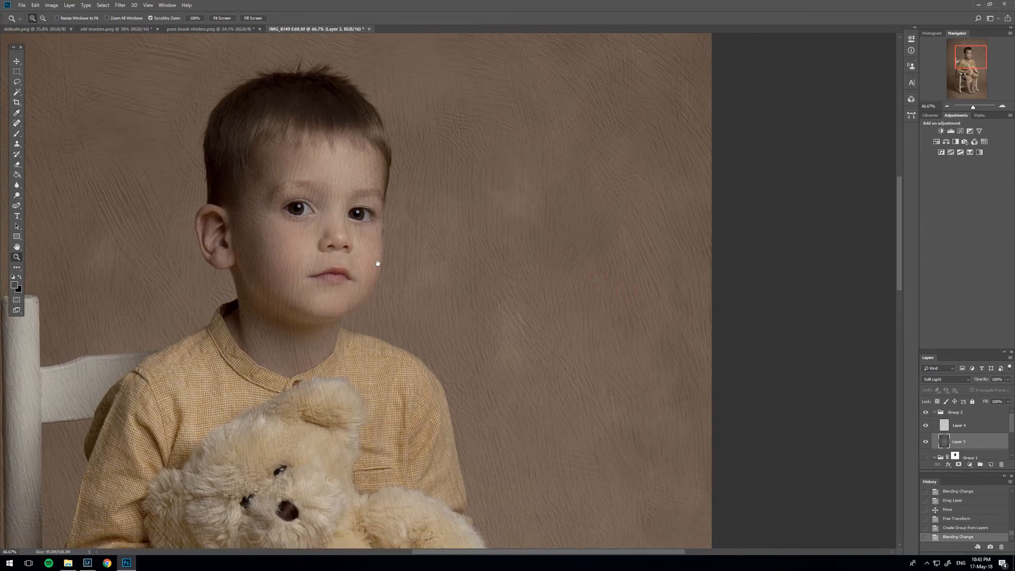
pyautogui.click(967, 429)
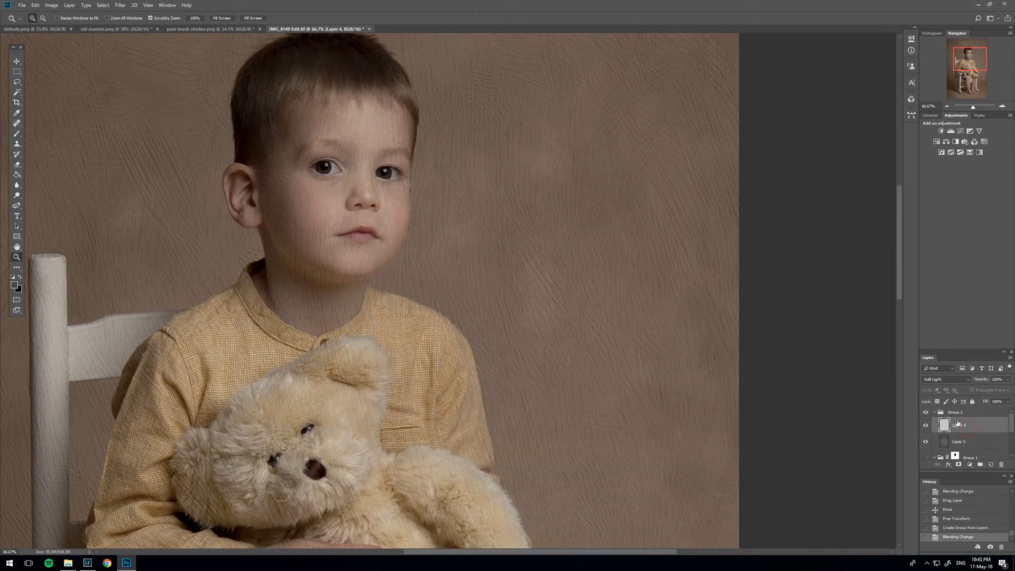
pyautogui.click(1007, 381)
pyautogui.moveTo(1008, 389); pyautogui.dragTo(994, 388)
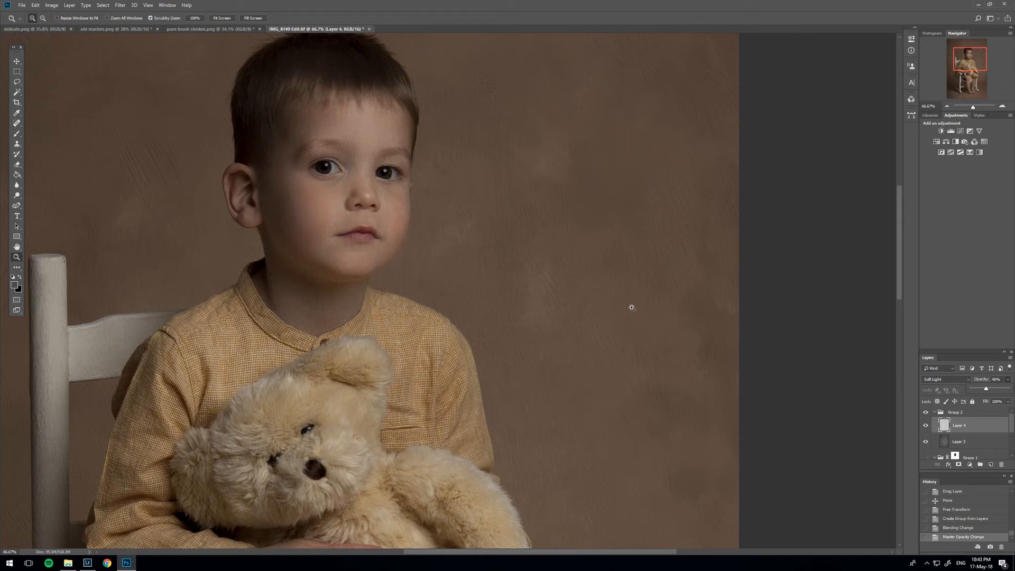
pyautogui.click(435, 197)
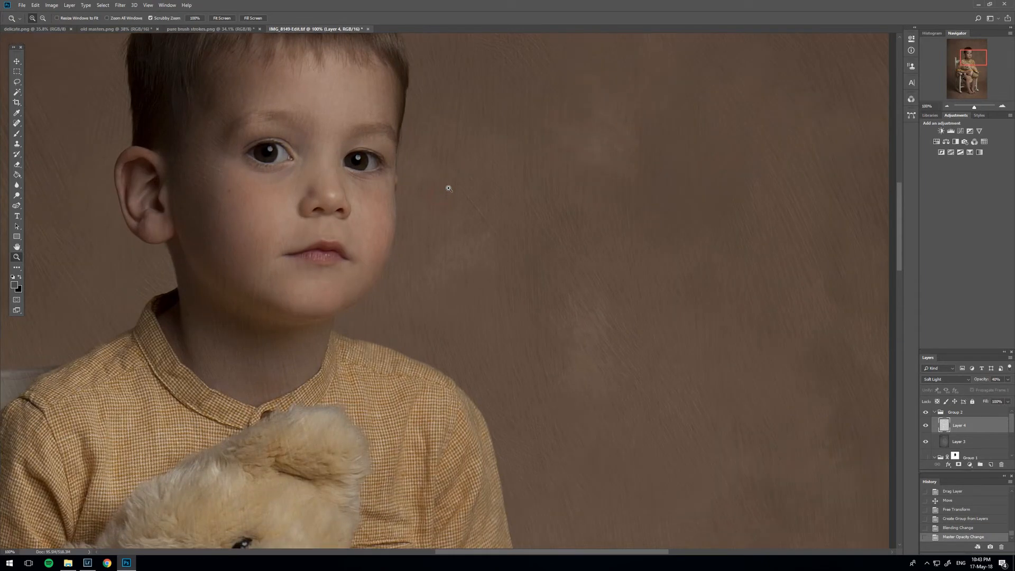
pyautogui.hotkey('ctrl', '0')
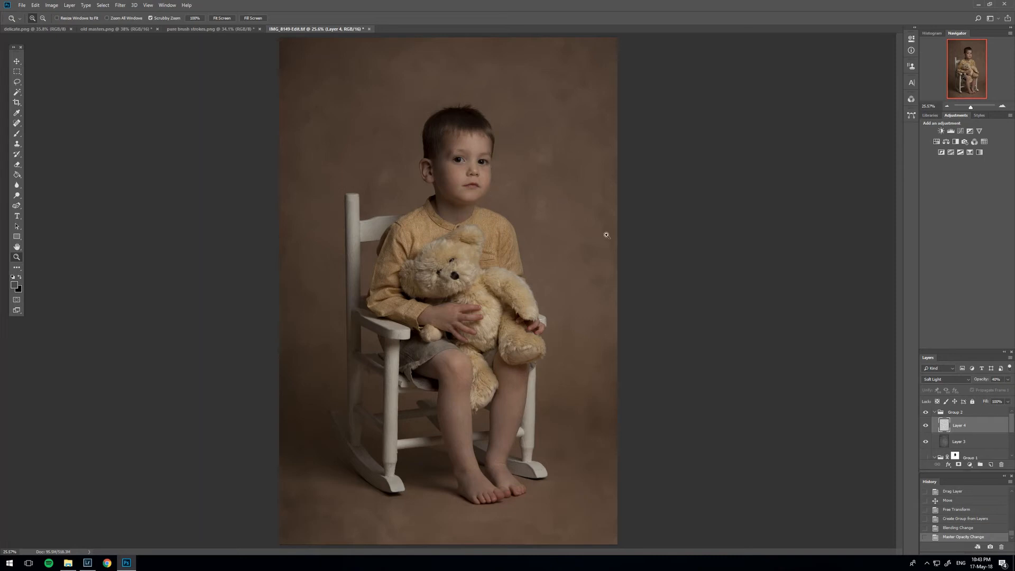
# Step: Move the layer mask protecting the boy from the hidden Group 1 onto Group 2
pyautogui.click(955, 457)
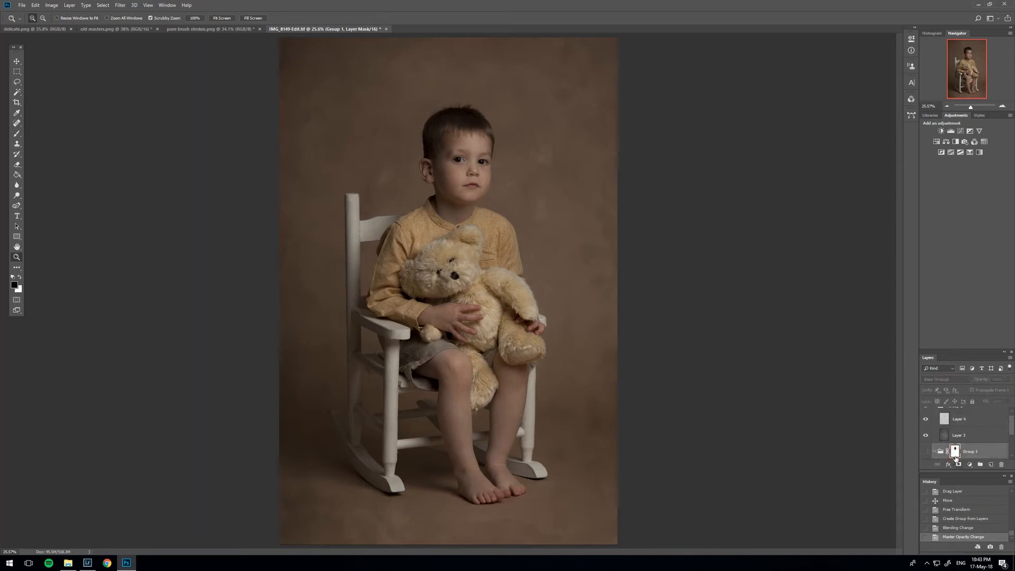
pyautogui.moveTo(1013, 431); pyautogui.dragTo(1013, 426)
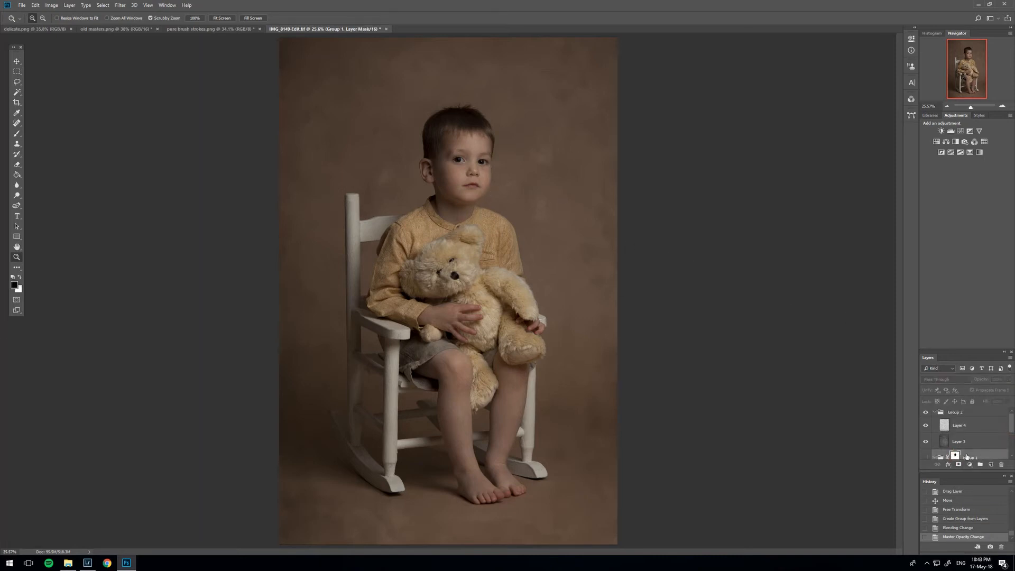
pyautogui.moveTo(955, 456); pyautogui.dragTo(977, 413)
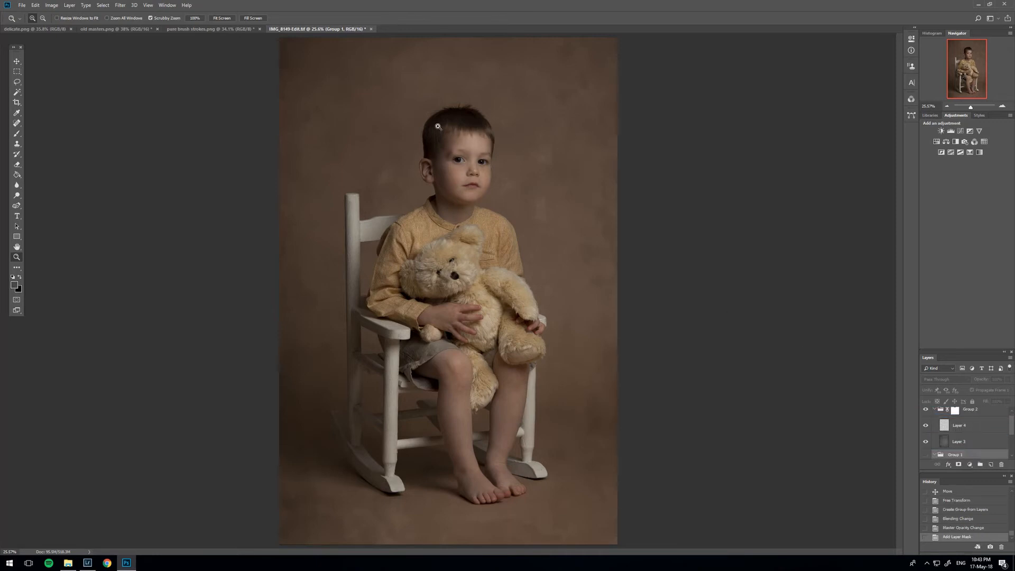
pyautogui.moveTo(439, 127); pyautogui.dragTo(467, 121)
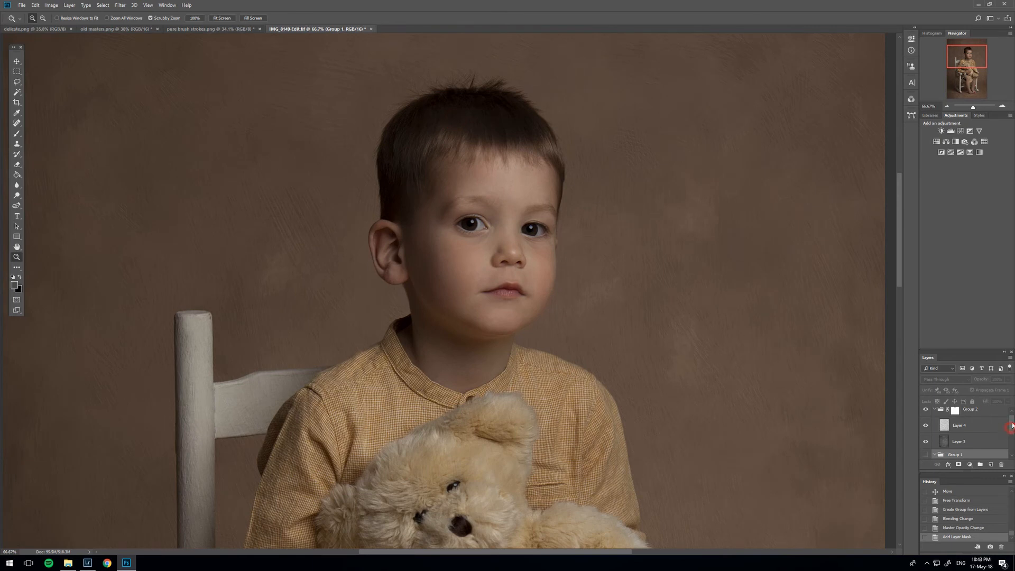
pyautogui.moveTo(1011, 425); pyautogui.dragTo(971, 417)
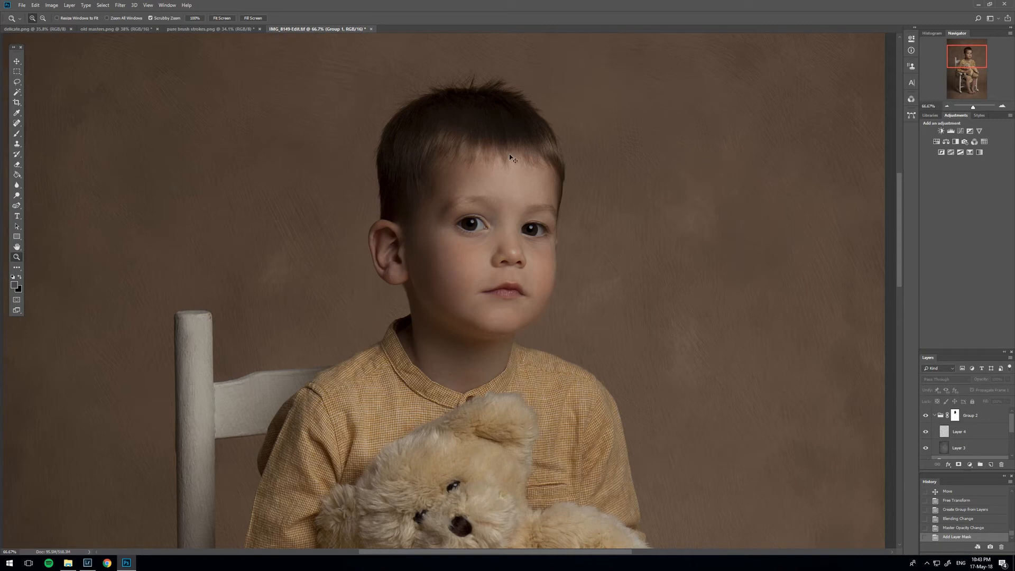
pyautogui.hotkey('ctrl', '0')
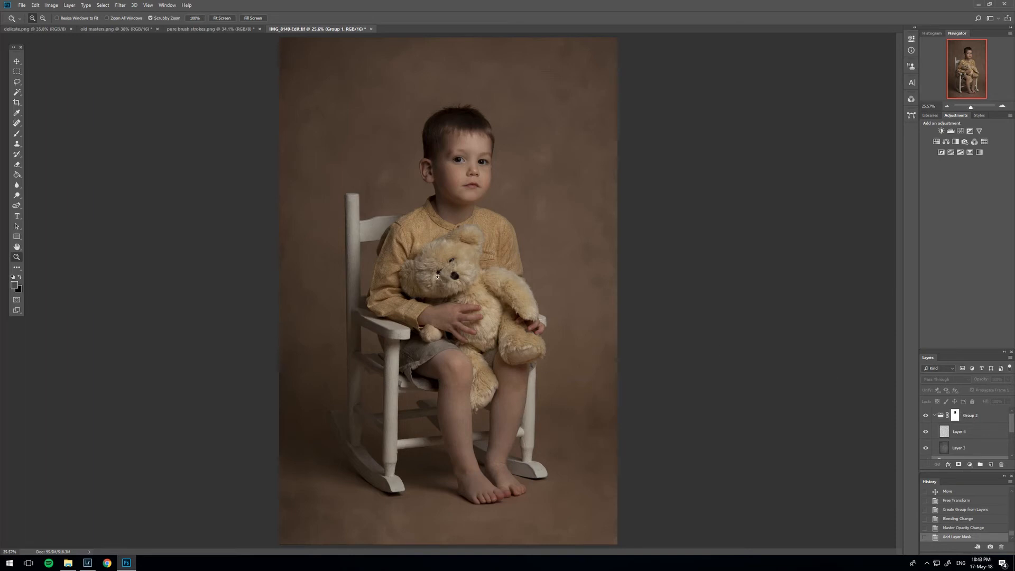
pyautogui.click(955, 416)
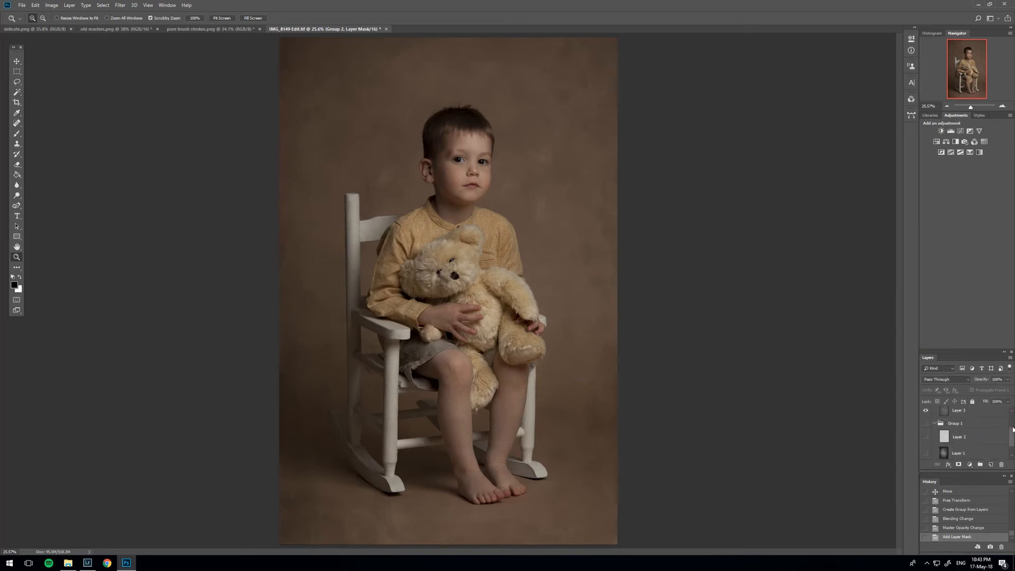
# Step: Examine the old masters.png texture at 100% zoom, checking its edges, centre and painted canvas detail
pyautogui.click(97, 29)
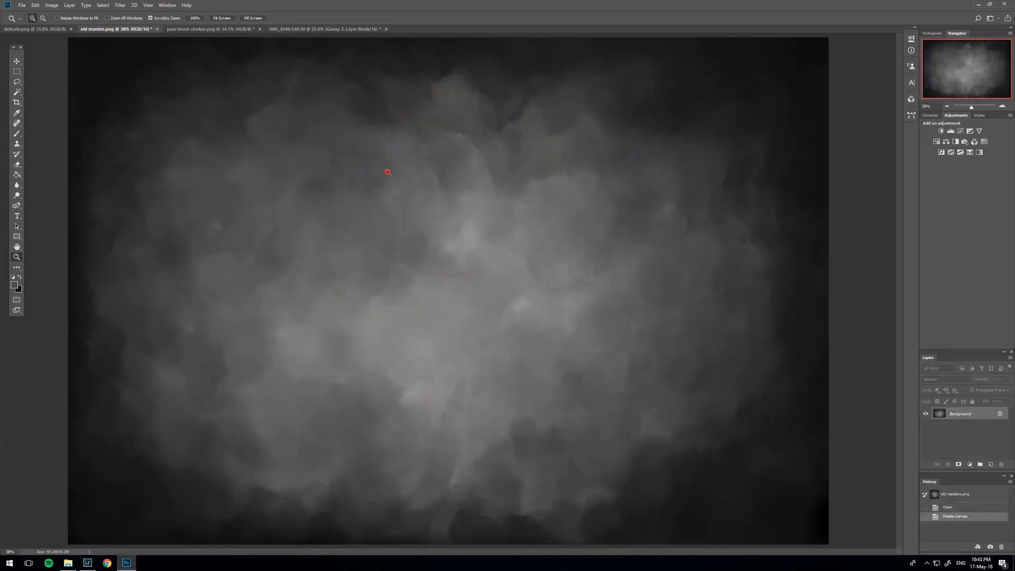
pyautogui.moveTo(388, 172); pyautogui.dragTo(370, 175)
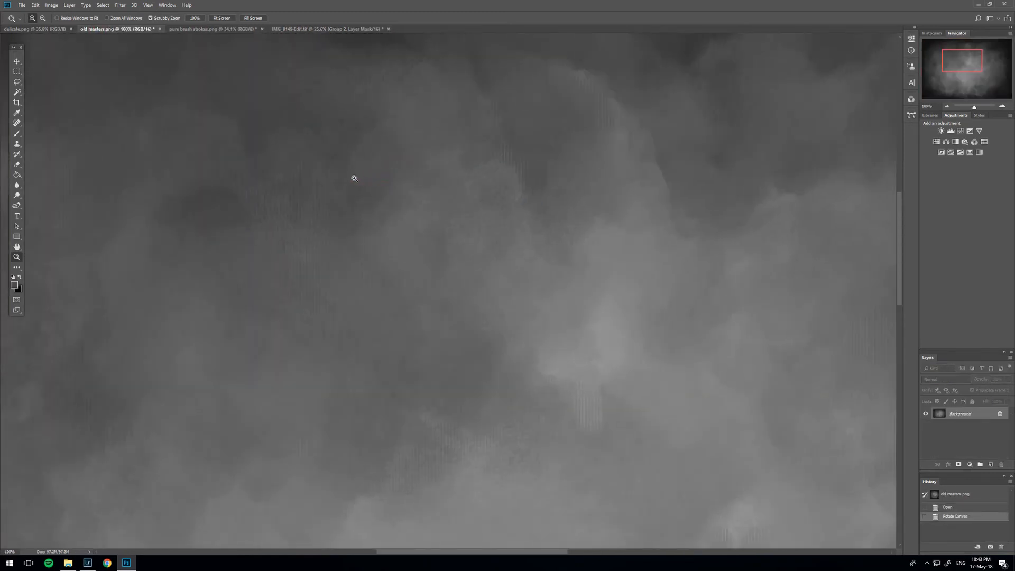
pyautogui.moveTo(242, 287); pyautogui.dragTo(505, 236)
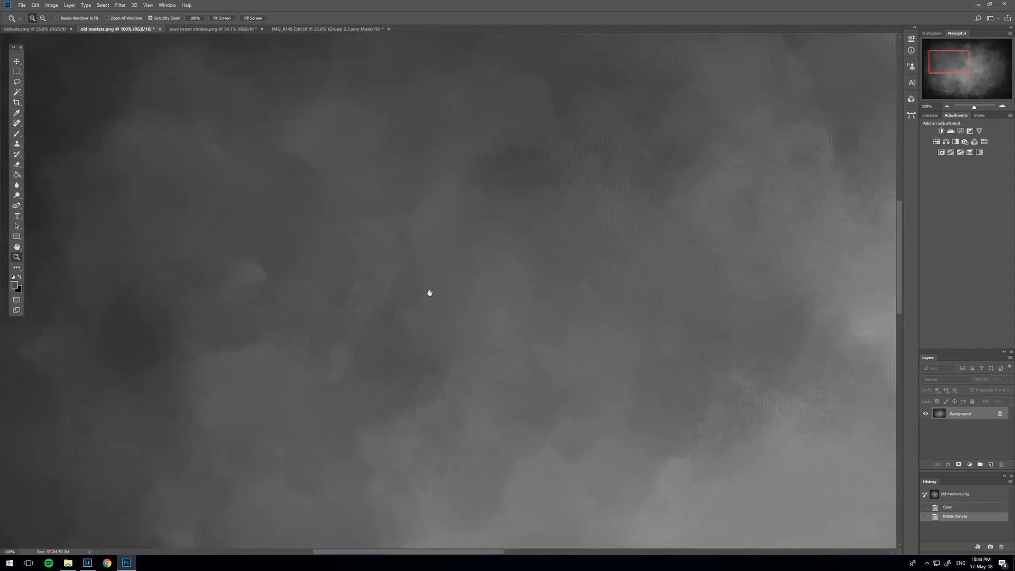
pyautogui.moveTo(330, 306); pyautogui.dragTo(521, 232)
pyautogui.moveTo(410, 311); pyautogui.dragTo(392, 268)
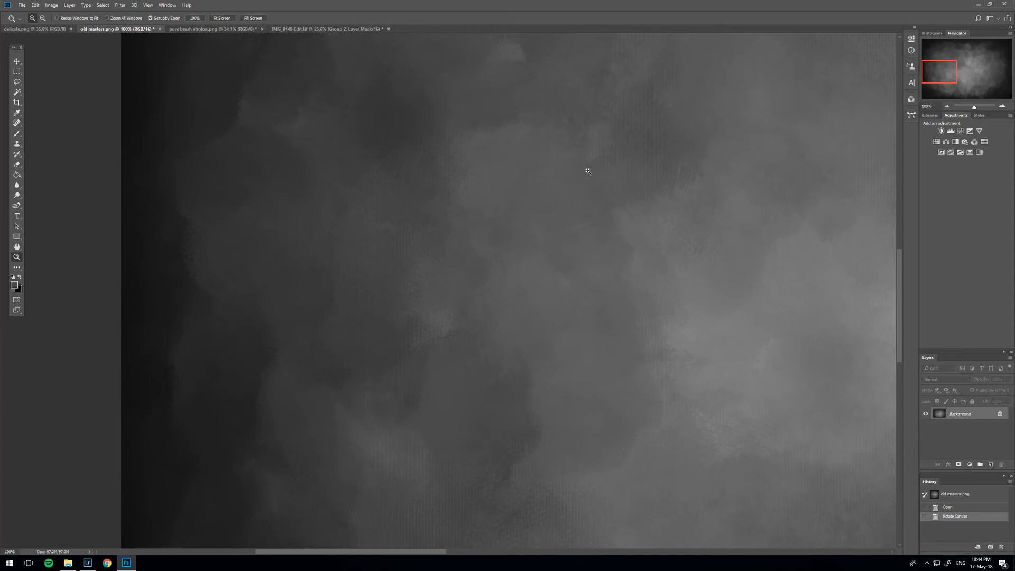
pyautogui.moveTo(628, 325); pyautogui.dragTo(604, 231)
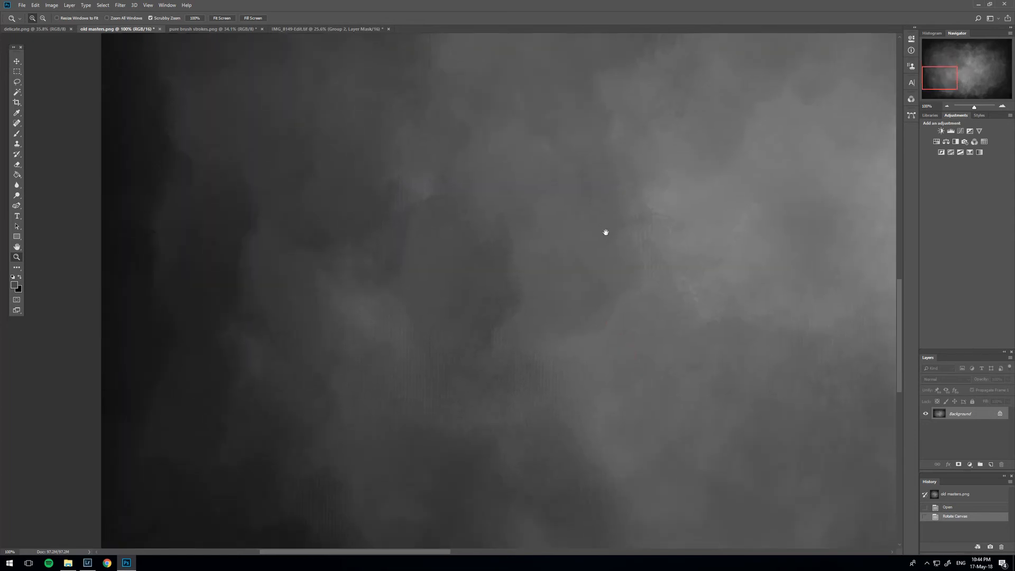
pyautogui.moveTo(641, 385); pyautogui.dragTo(531, 264)
pyautogui.moveTo(620, 300); pyautogui.dragTo(587, 212)
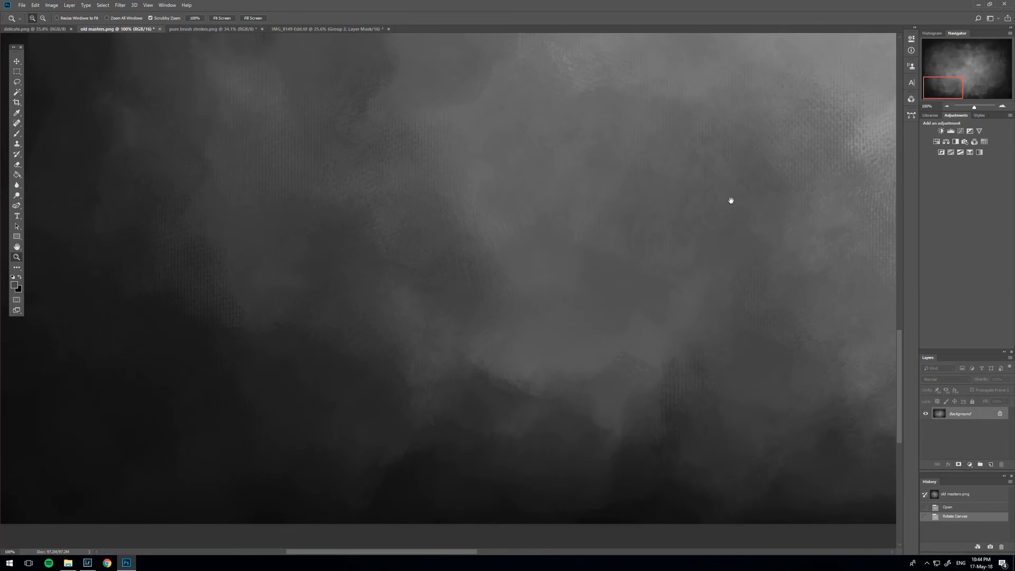
pyautogui.moveTo(731, 200); pyautogui.dragTo(288, 295)
pyautogui.moveTo(646, 220); pyautogui.dragTo(312, 186)
pyautogui.moveTo(629, 154); pyautogui.dragTo(393, 152)
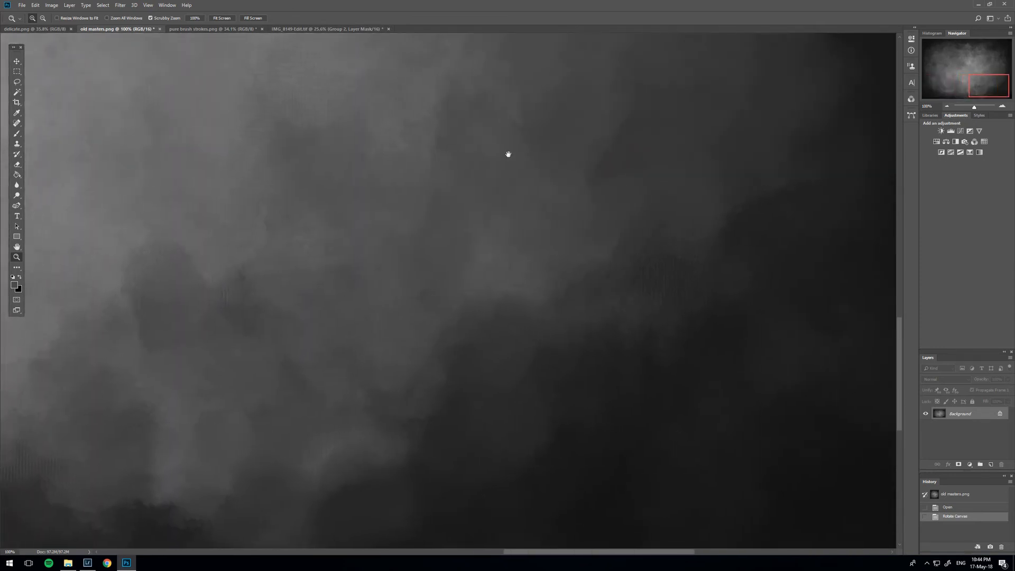
pyautogui.moveTo(532, 157); pyautogui.dragTo(378, 430)
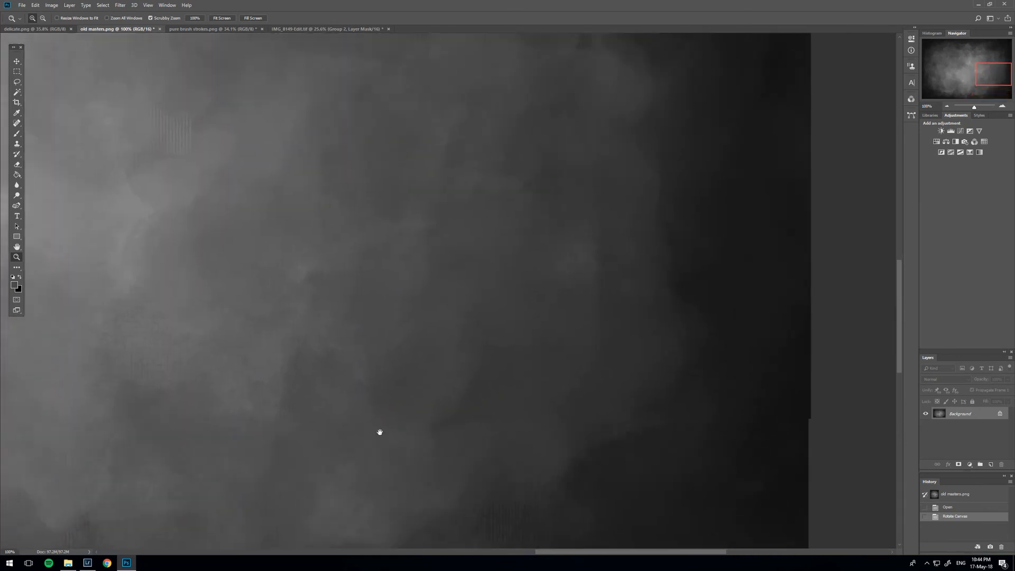
pyautogui.moveTo(499, 140); pyautogui.dragTo(585, 381)
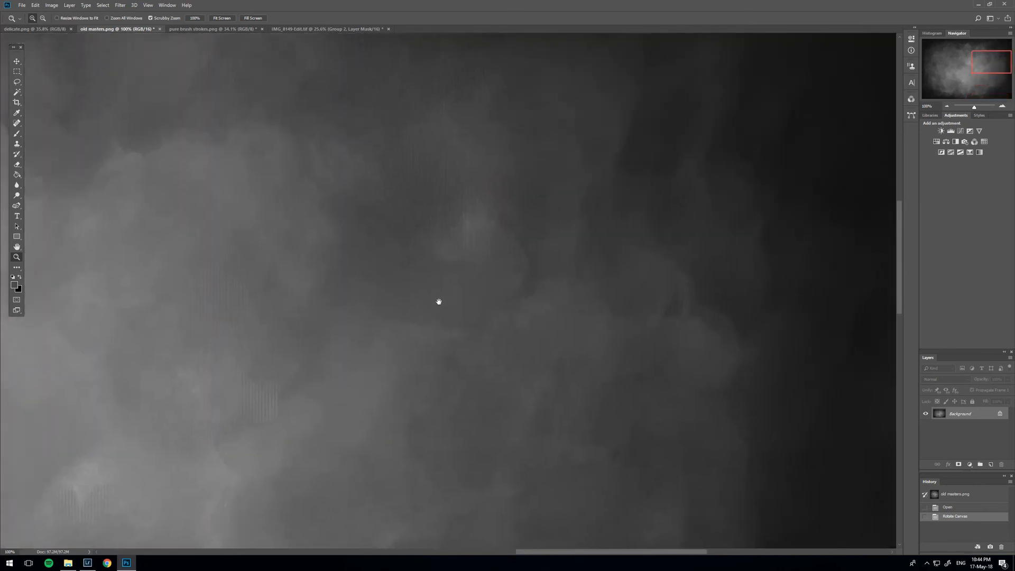
pyautogui.moveTo(437, 301); pyautogui.dragTo(322, 344)
pyautogui.moveTo(349, 396); pyautogui.dragTo(645, 270)
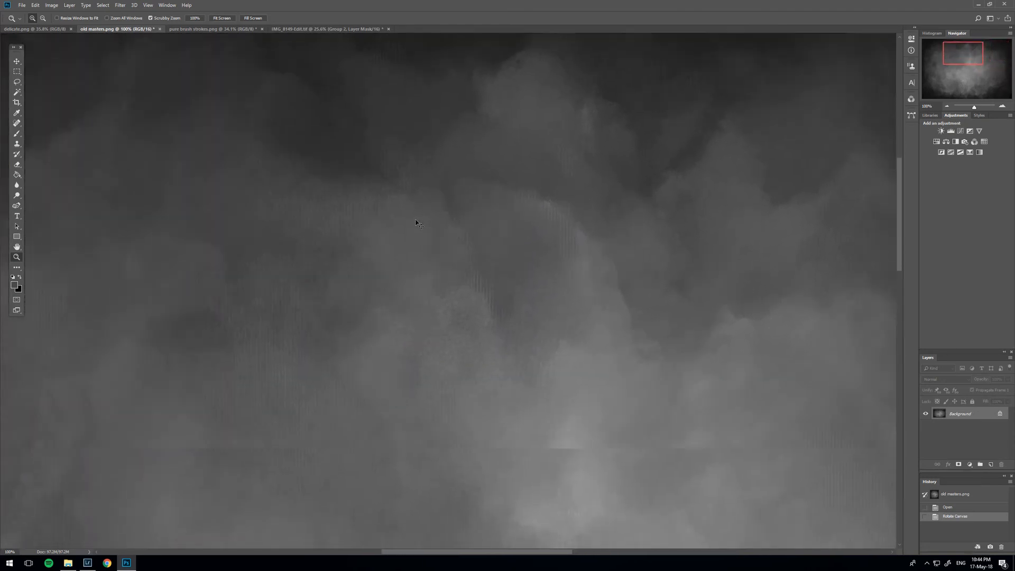
pyautogui.hotkey('ctrl', '0')
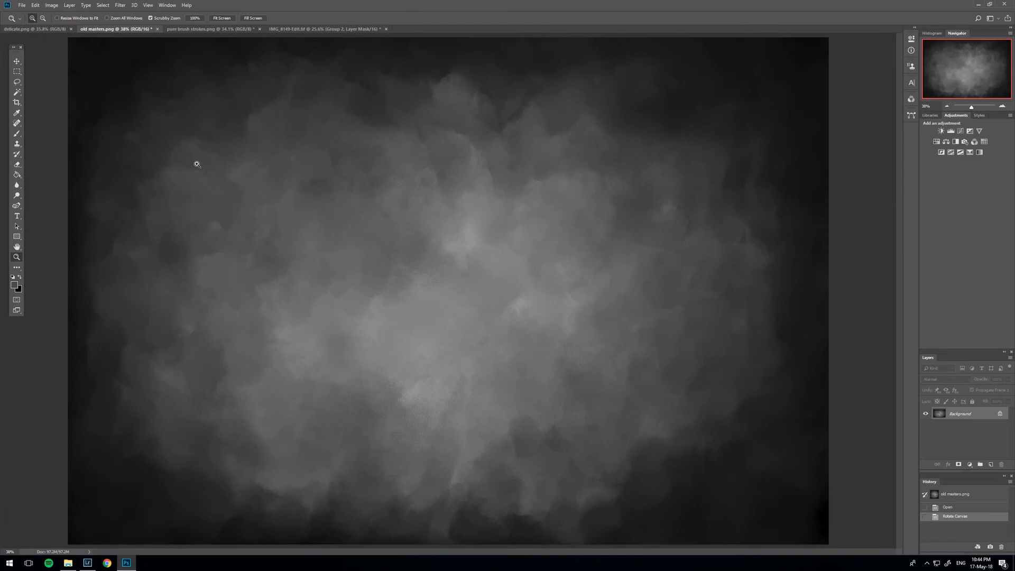
pyautogui.moveTo(426, 418); pyautogui.dragTo(432, 398)
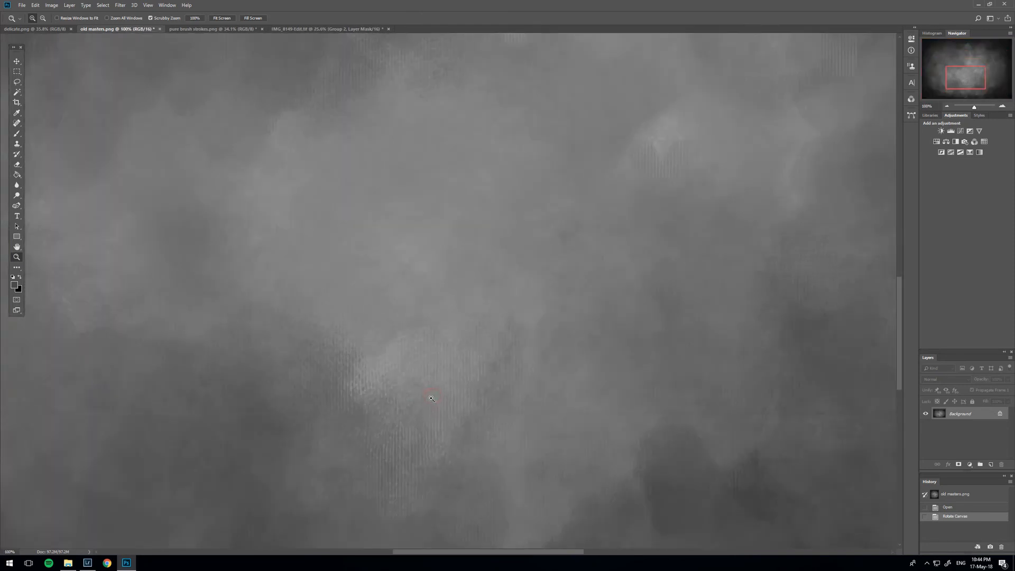
# Step: Examine the delicate.png texture at 100% zoom across its different areas, and return to the whole image
pyautogui.click(46, 29)
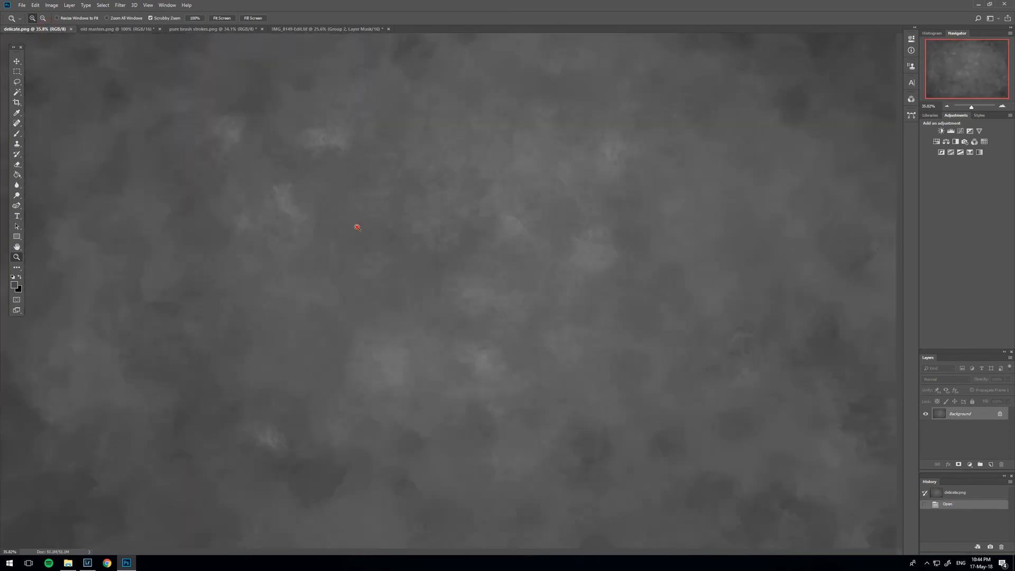
pyautogui.moveTo(358, 227); pyautogui.dragTo(335, 222)
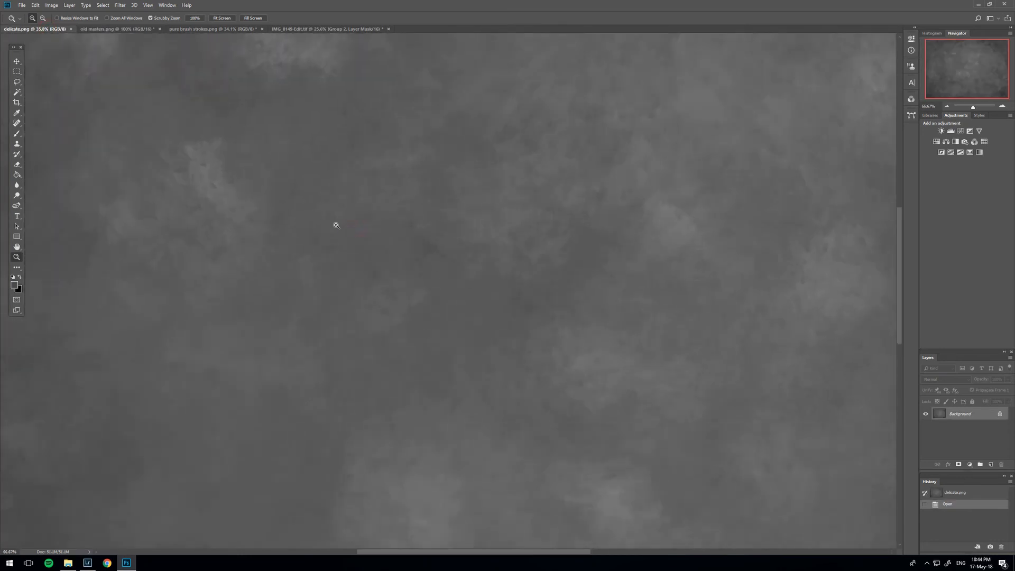
pyautogui.moveTo(184, 301); pyautogui.dragTo(476, 159)
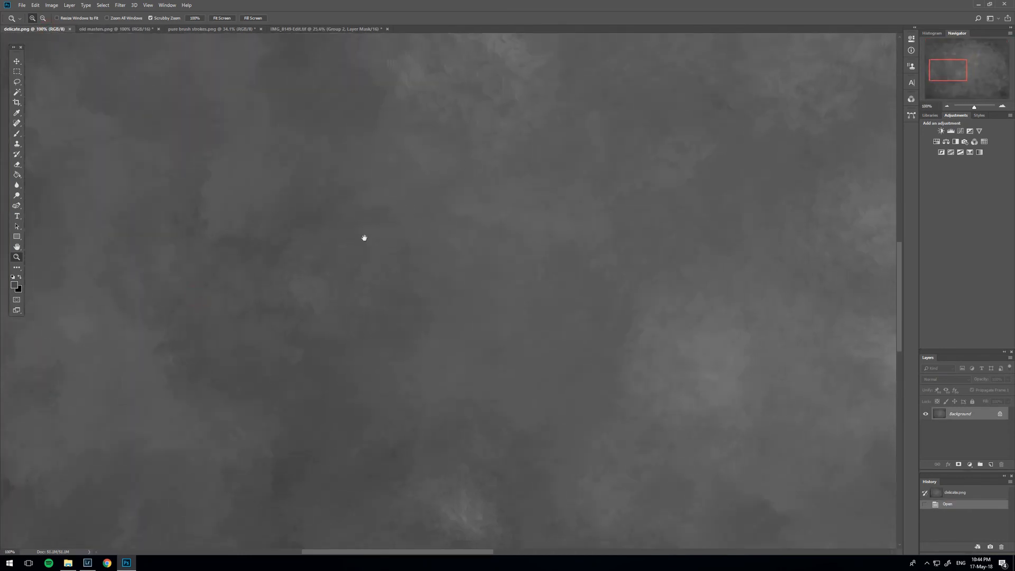
pyautogui.moveTo(363, 238); pyautogui.dragTo(492, 216)
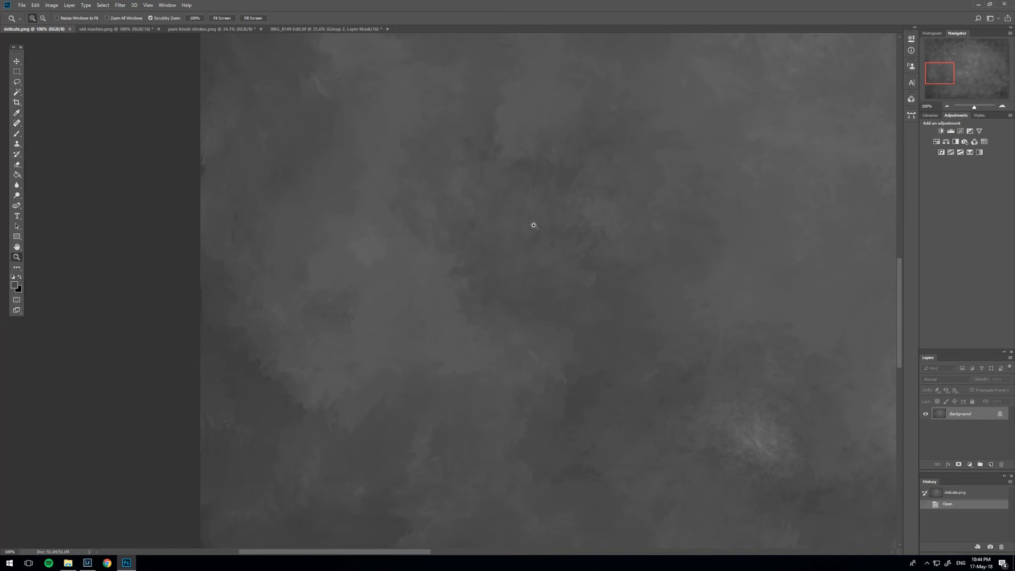
pyautogui.moveTo(786, 226); pyautogui.dragTo(295, 411)
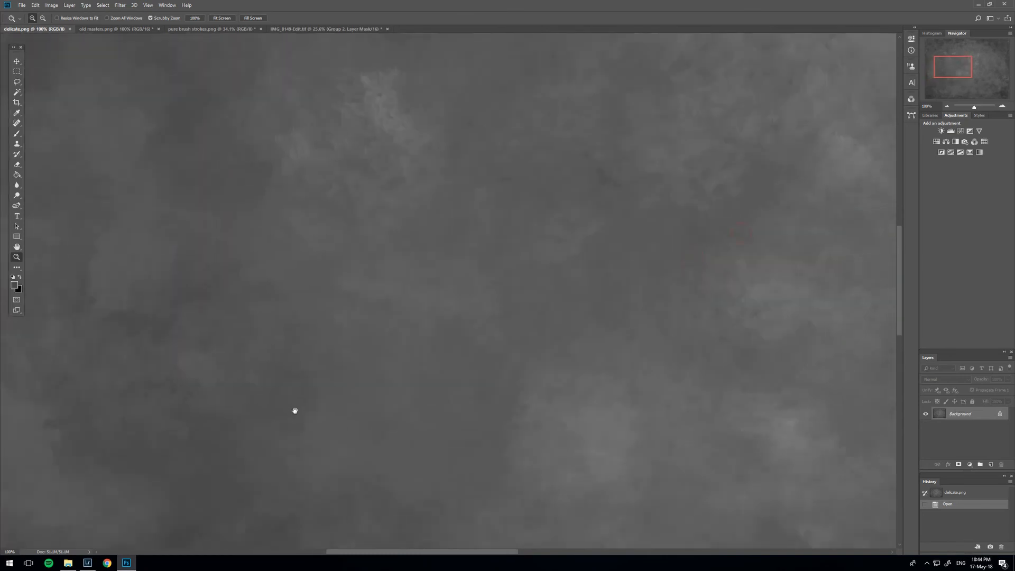
pyautogui.moveTo(624, 218); pyautogui.dragTo(361, 451)
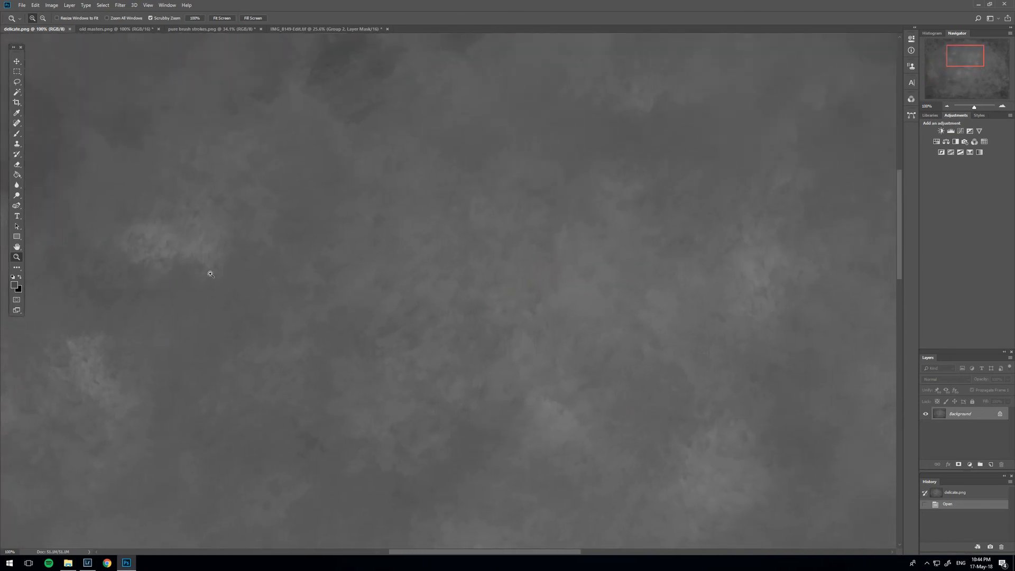
pyautogui.hotkey('ctrl', '0')
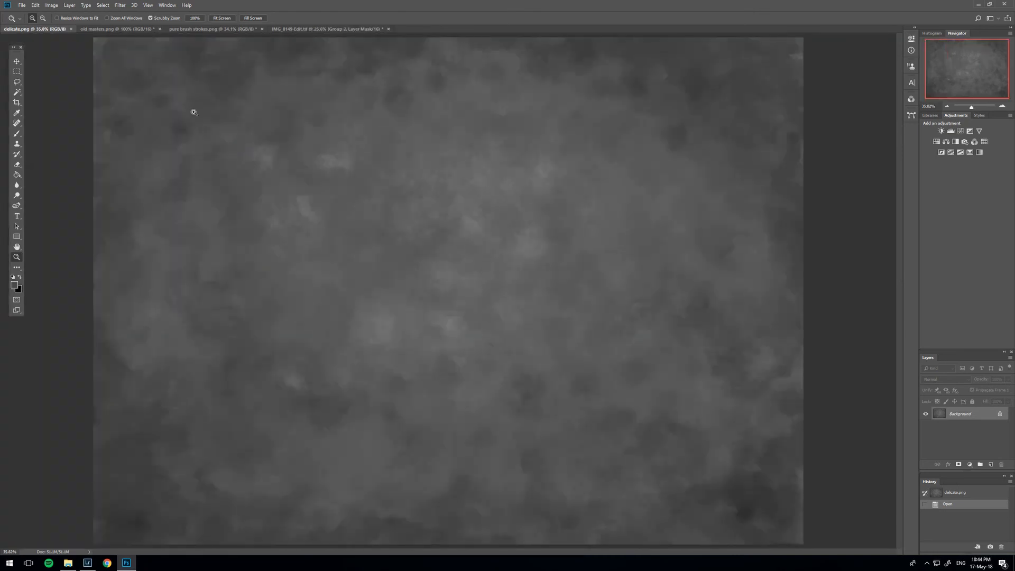
# Step: Examine the stroke detail of the pure brush strokes.png texture at 100% zoom
pyautogui.click(195, 30)
pyautogui.click(297, 147)
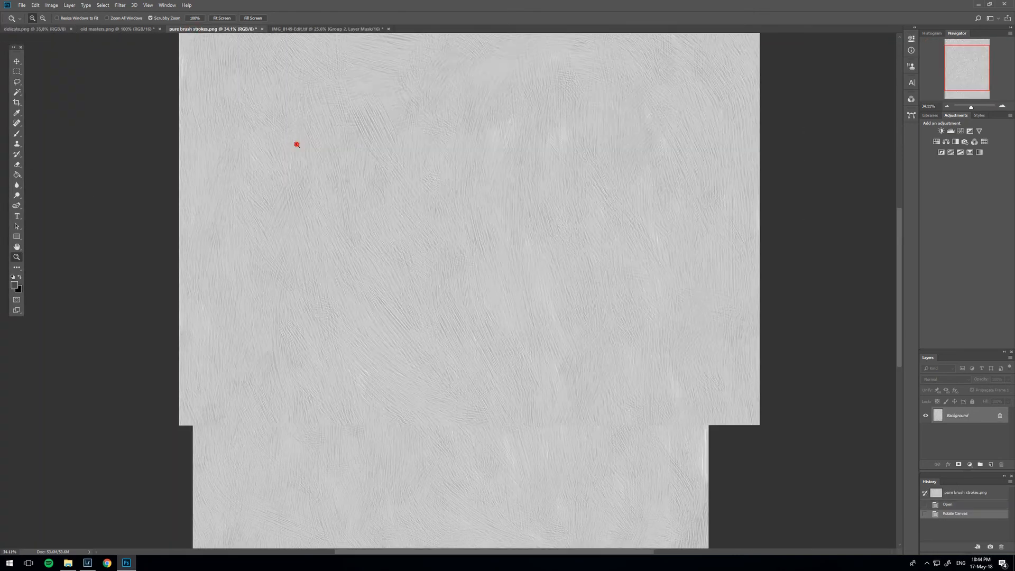
pyautogui.click(283, 148)
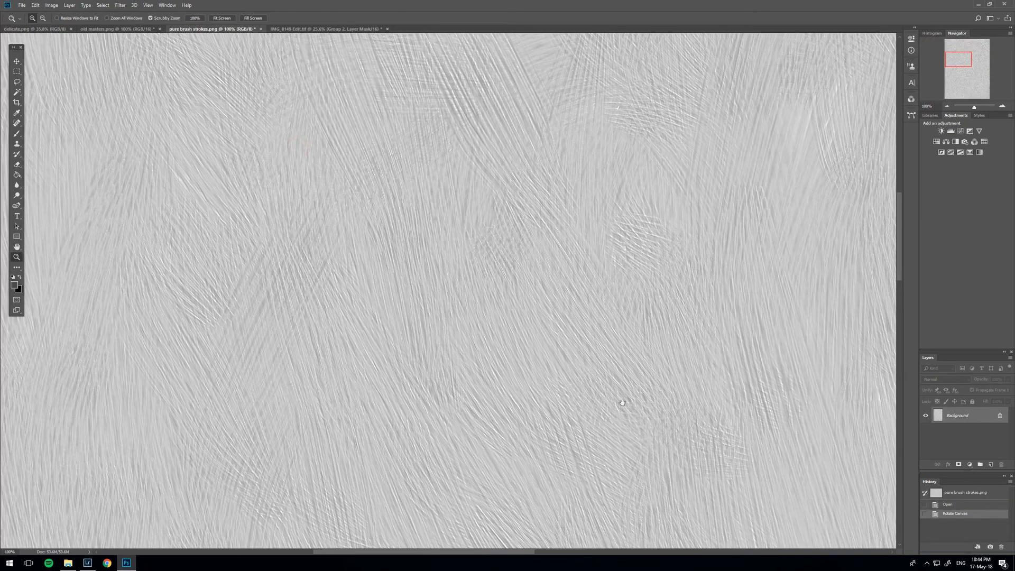
pyautogui.moveTo(622, 403); pyautogui.dragTo(404, 212)
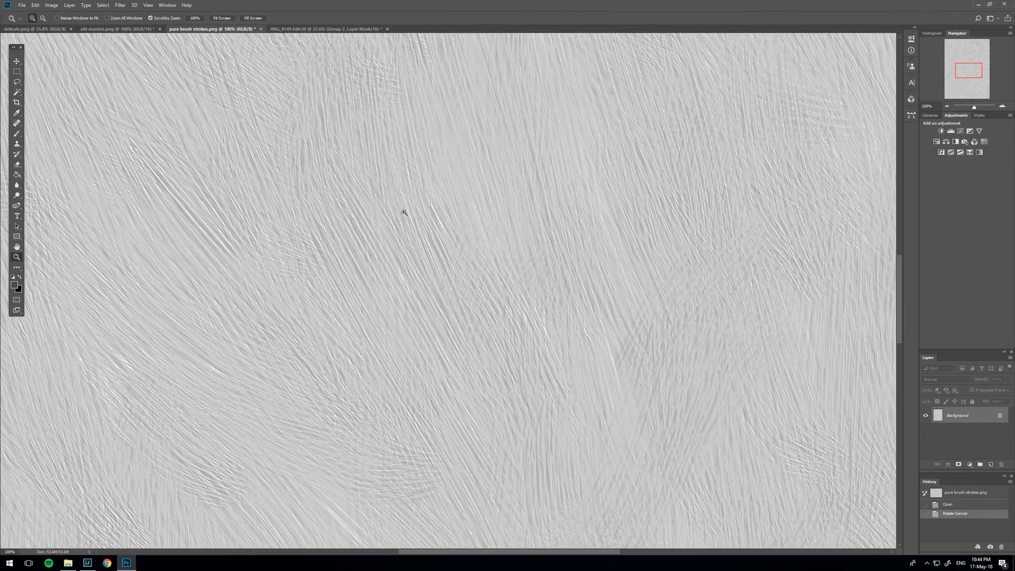
# Step: View the whole pure brush strokes.png texture, look through the open delicate and old masters textures, and return to the boy's portrait
pyautogui.hotkey('ctrl', '0')
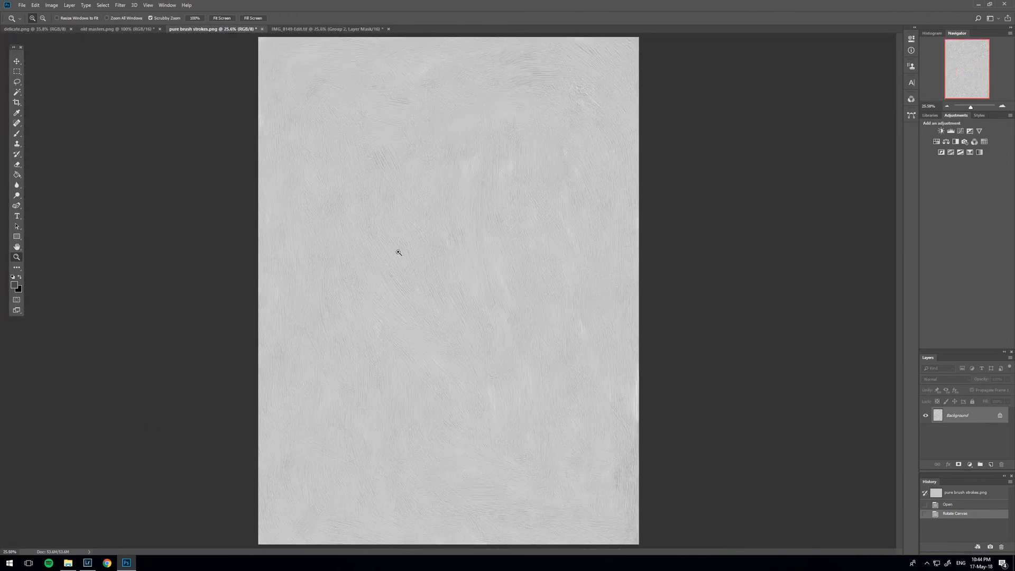
pyautogui.click(294, 38)
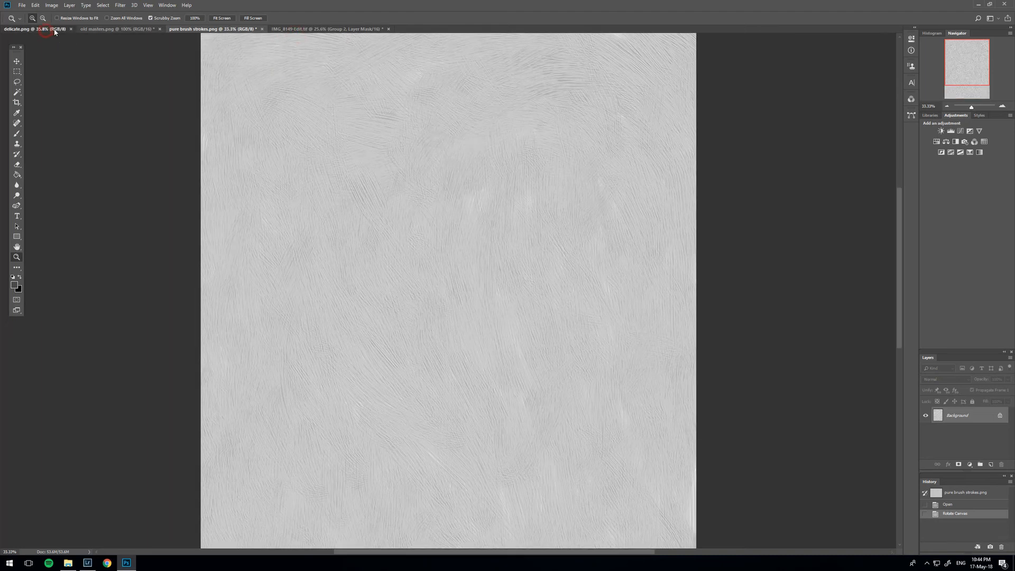
pyautogui.click(43, 29)
pyautogui.click(127, 29)
pyautogui.click(200, 29)
pyautogui.click(288, 30)
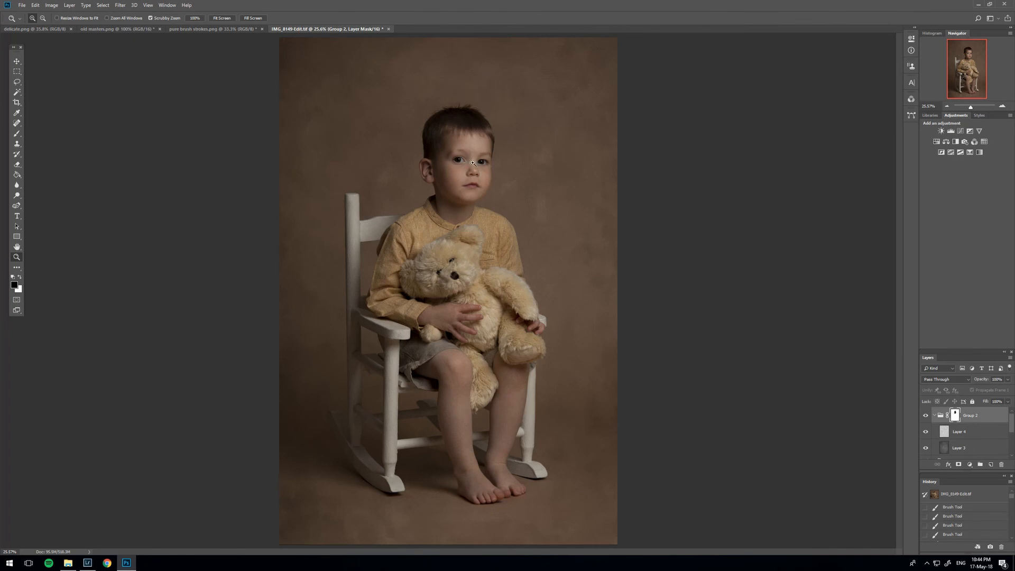
# Step: Examine the textured backdrop of the portrait at 50% zoom, around the boy's head, along the chair and across the floor
pyautogui.click(491, 157)
pyautogui.click(491, 157)
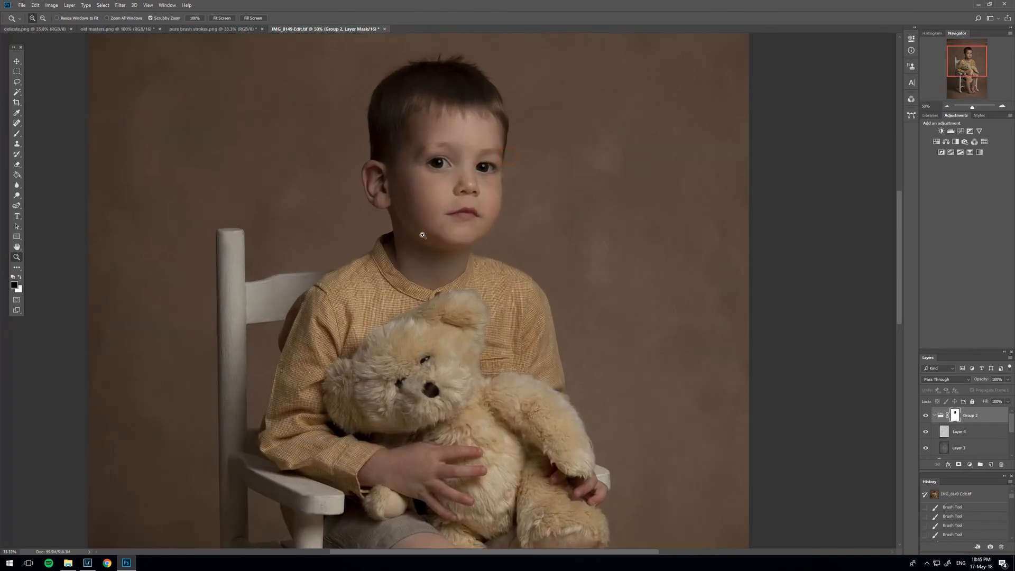
pyautogui.moveTo(192, 192); pyautogui.dragTo(296, 173)
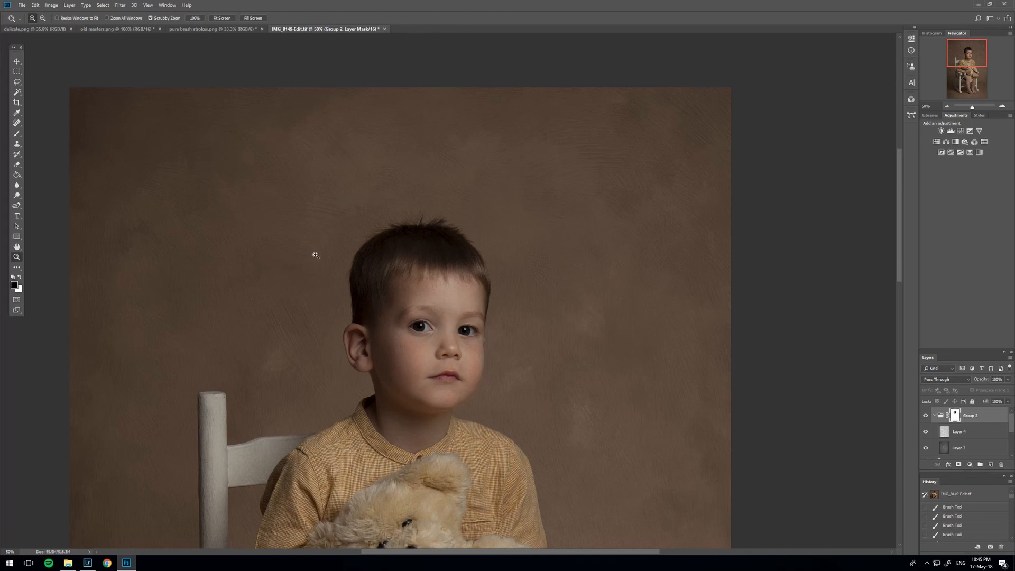
pyautogui.moveTo(273, 446); pyautogui.dragTo(362, 346)
pyautogui.moveTo(324, 392); pyautogui.dragTo(380, 268)
pyautogui.moveTo(398, 377); pyautogui.dragTo(372, 47)
pyautogui.moveTo(444, 335); pyautogui.dragTo(322, 282)
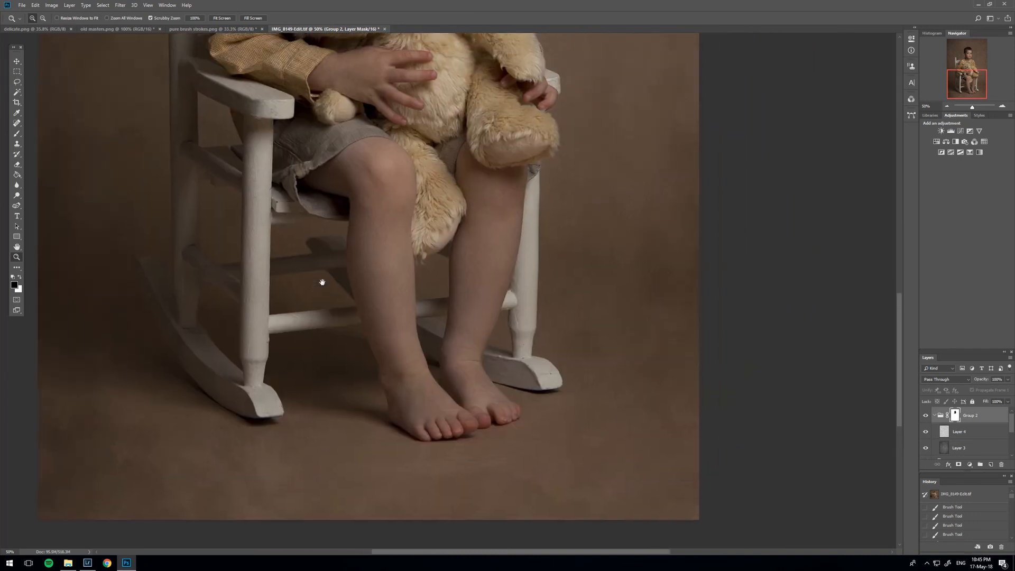
pyautogui.moveTo(255, 301); pyautogui.dragTo(399, 328)
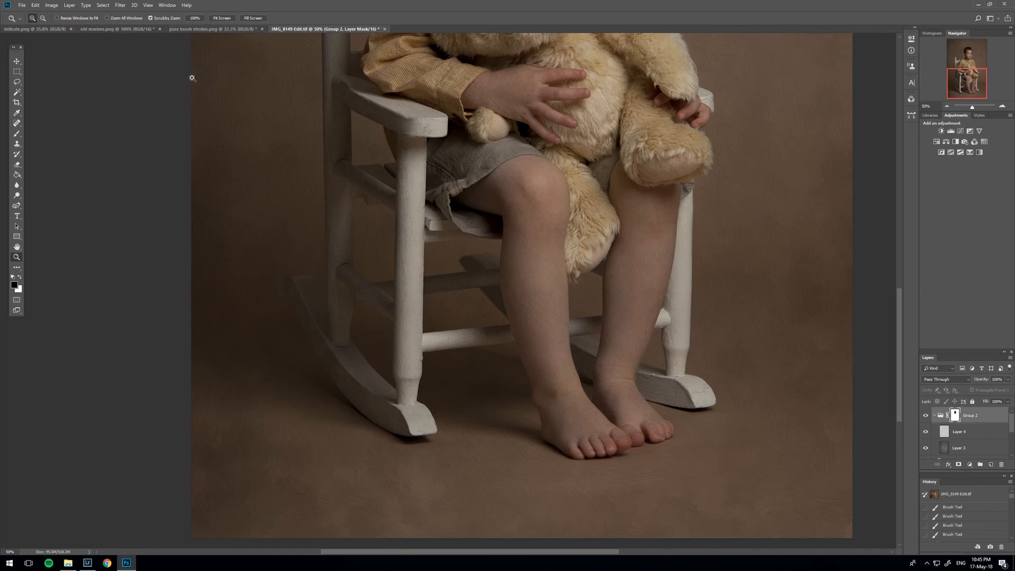
pyautogui.moveTo(194, 235); pyautogui.dragTo(301, 419)
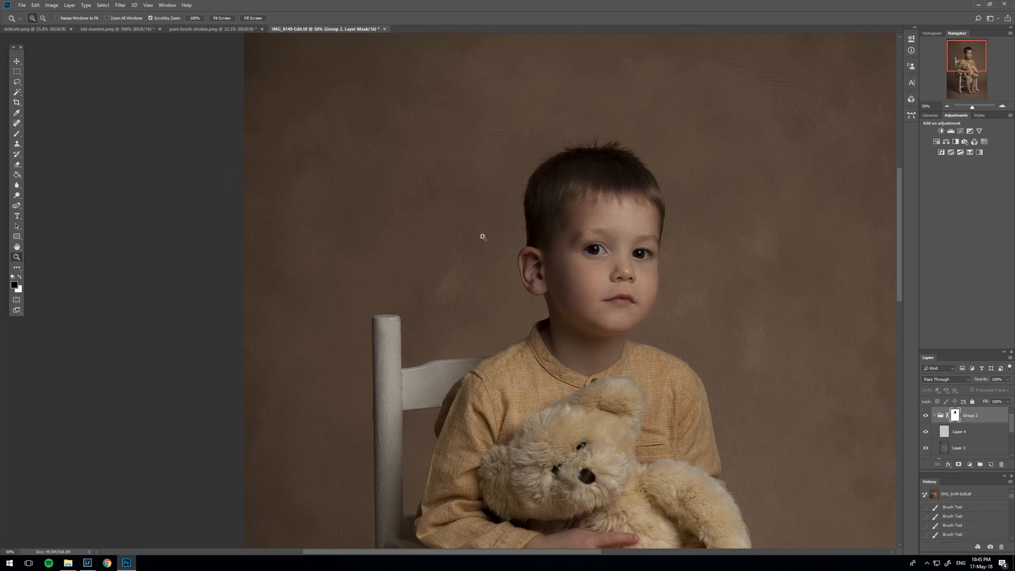
pyautogui.click(927, 563)
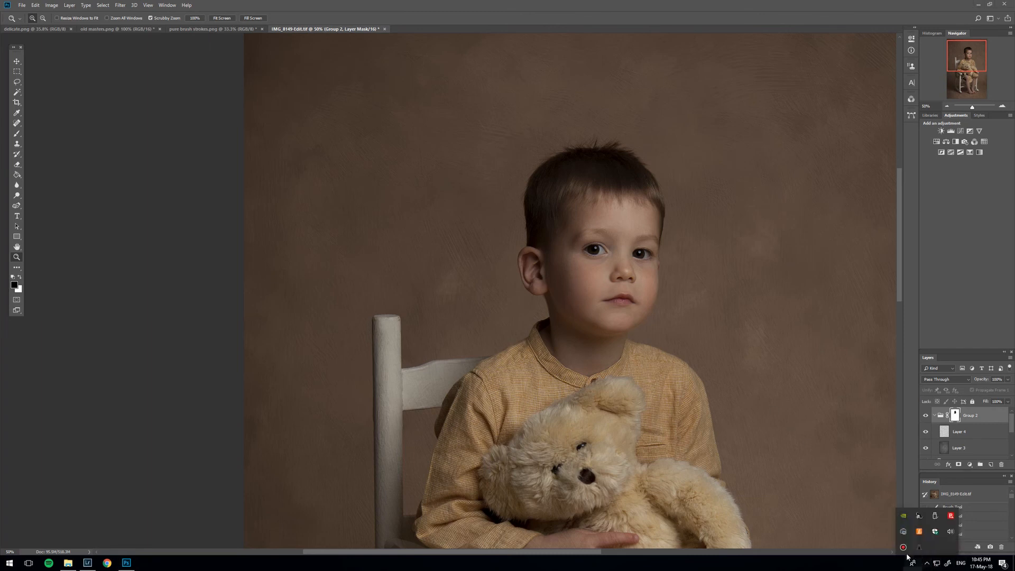